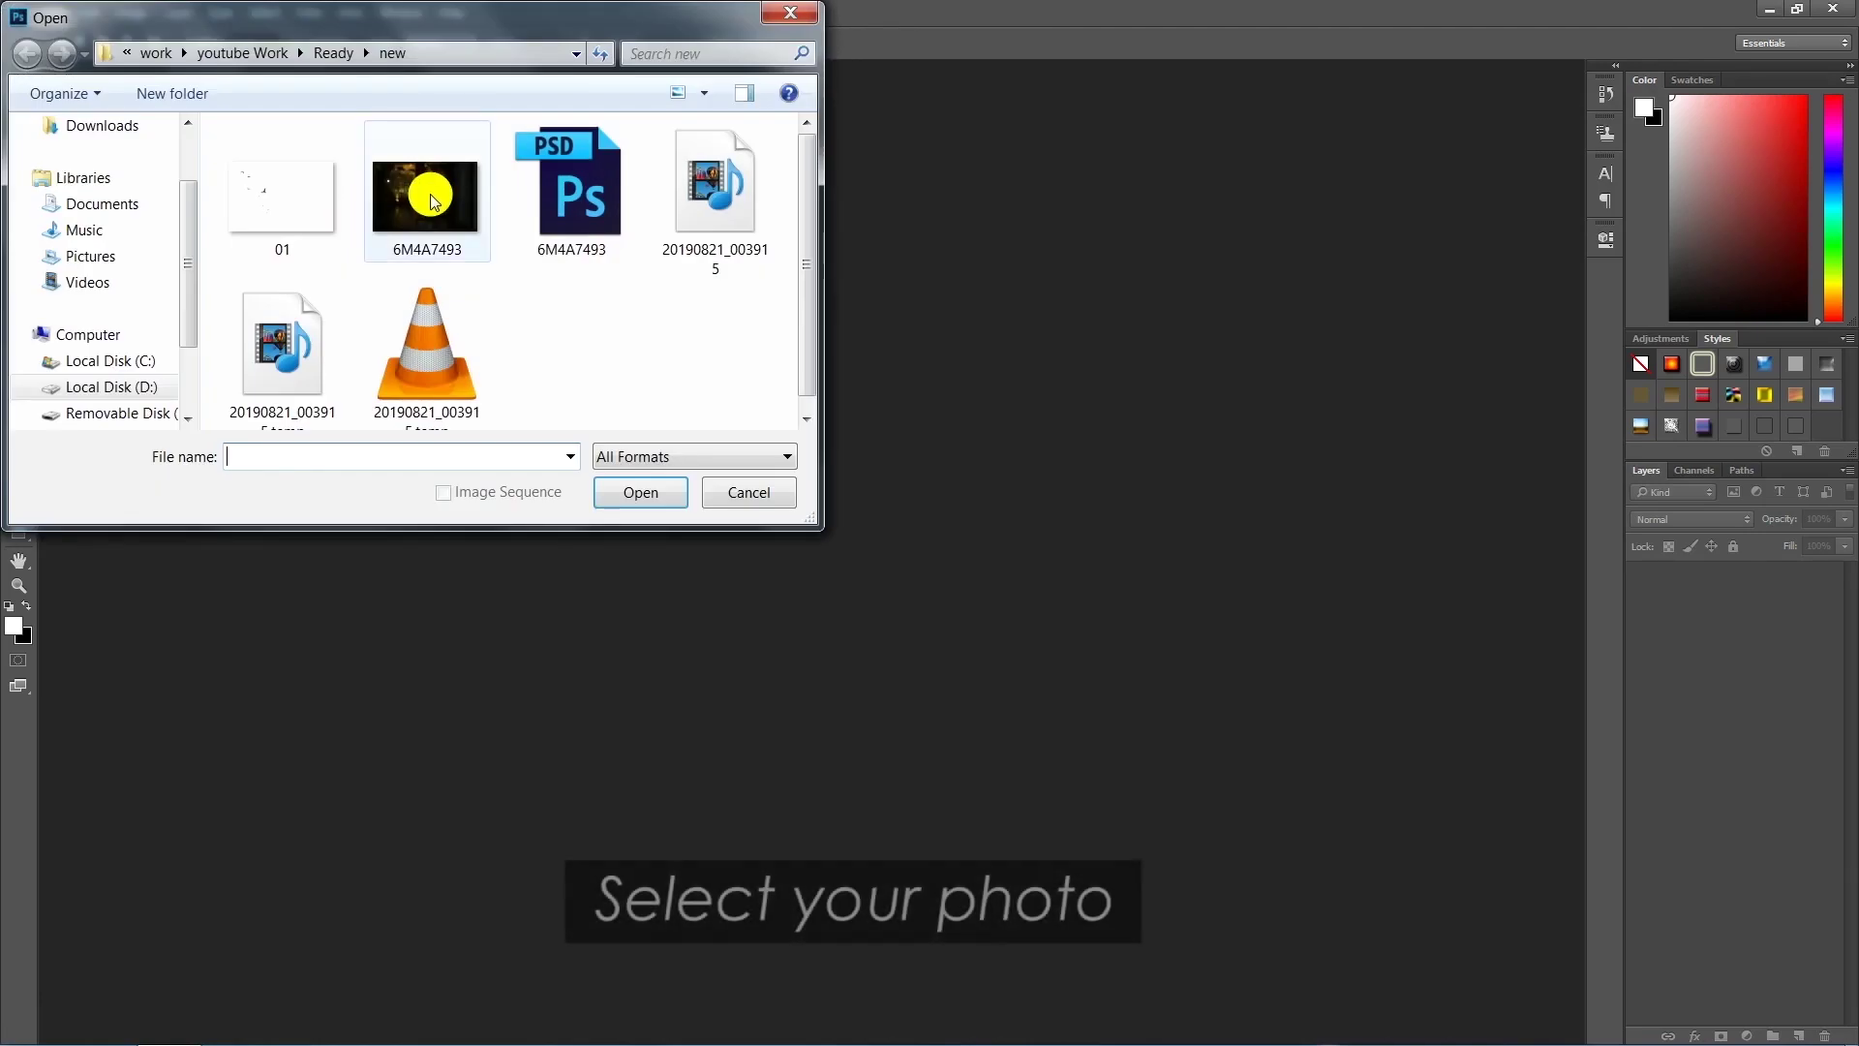
Step: Open the bride photo 6M4A7493 and duplicate it onto Layer 1
left_click(414, 203)
left_click(643, 502)
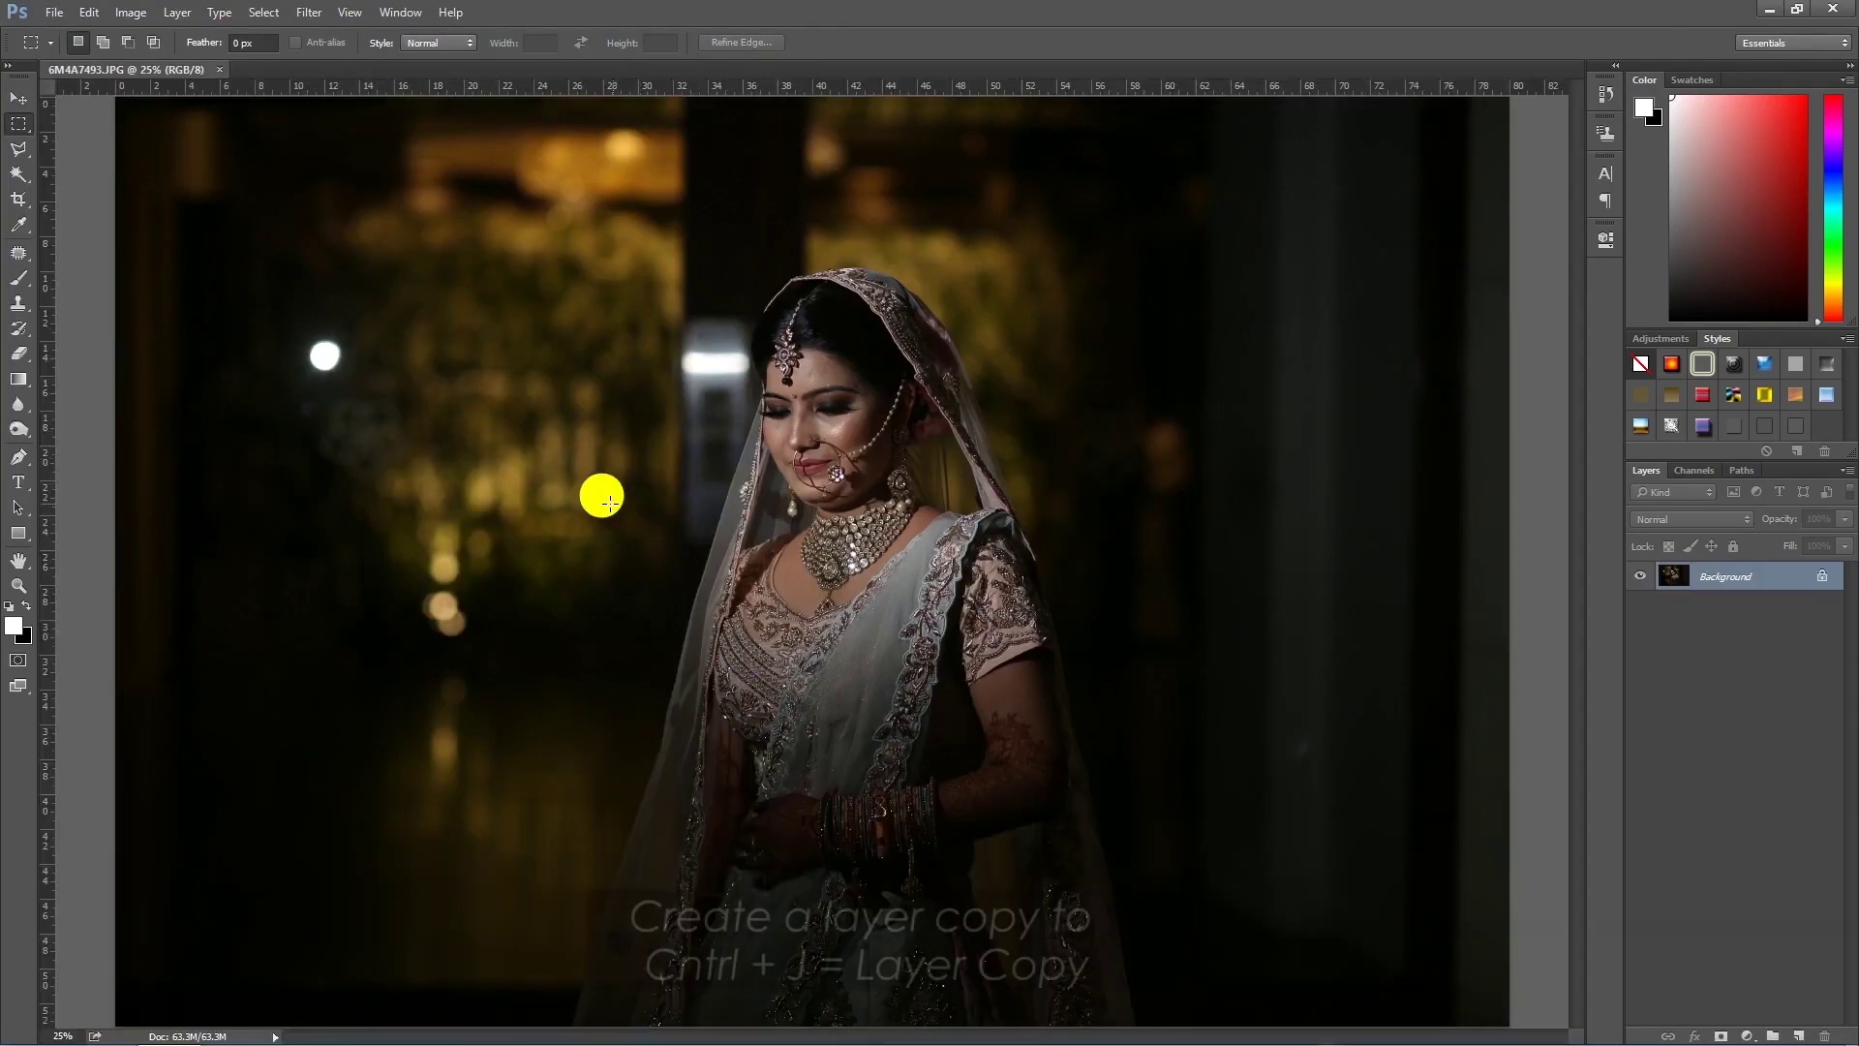
scroll(682, 484, "down", 2)
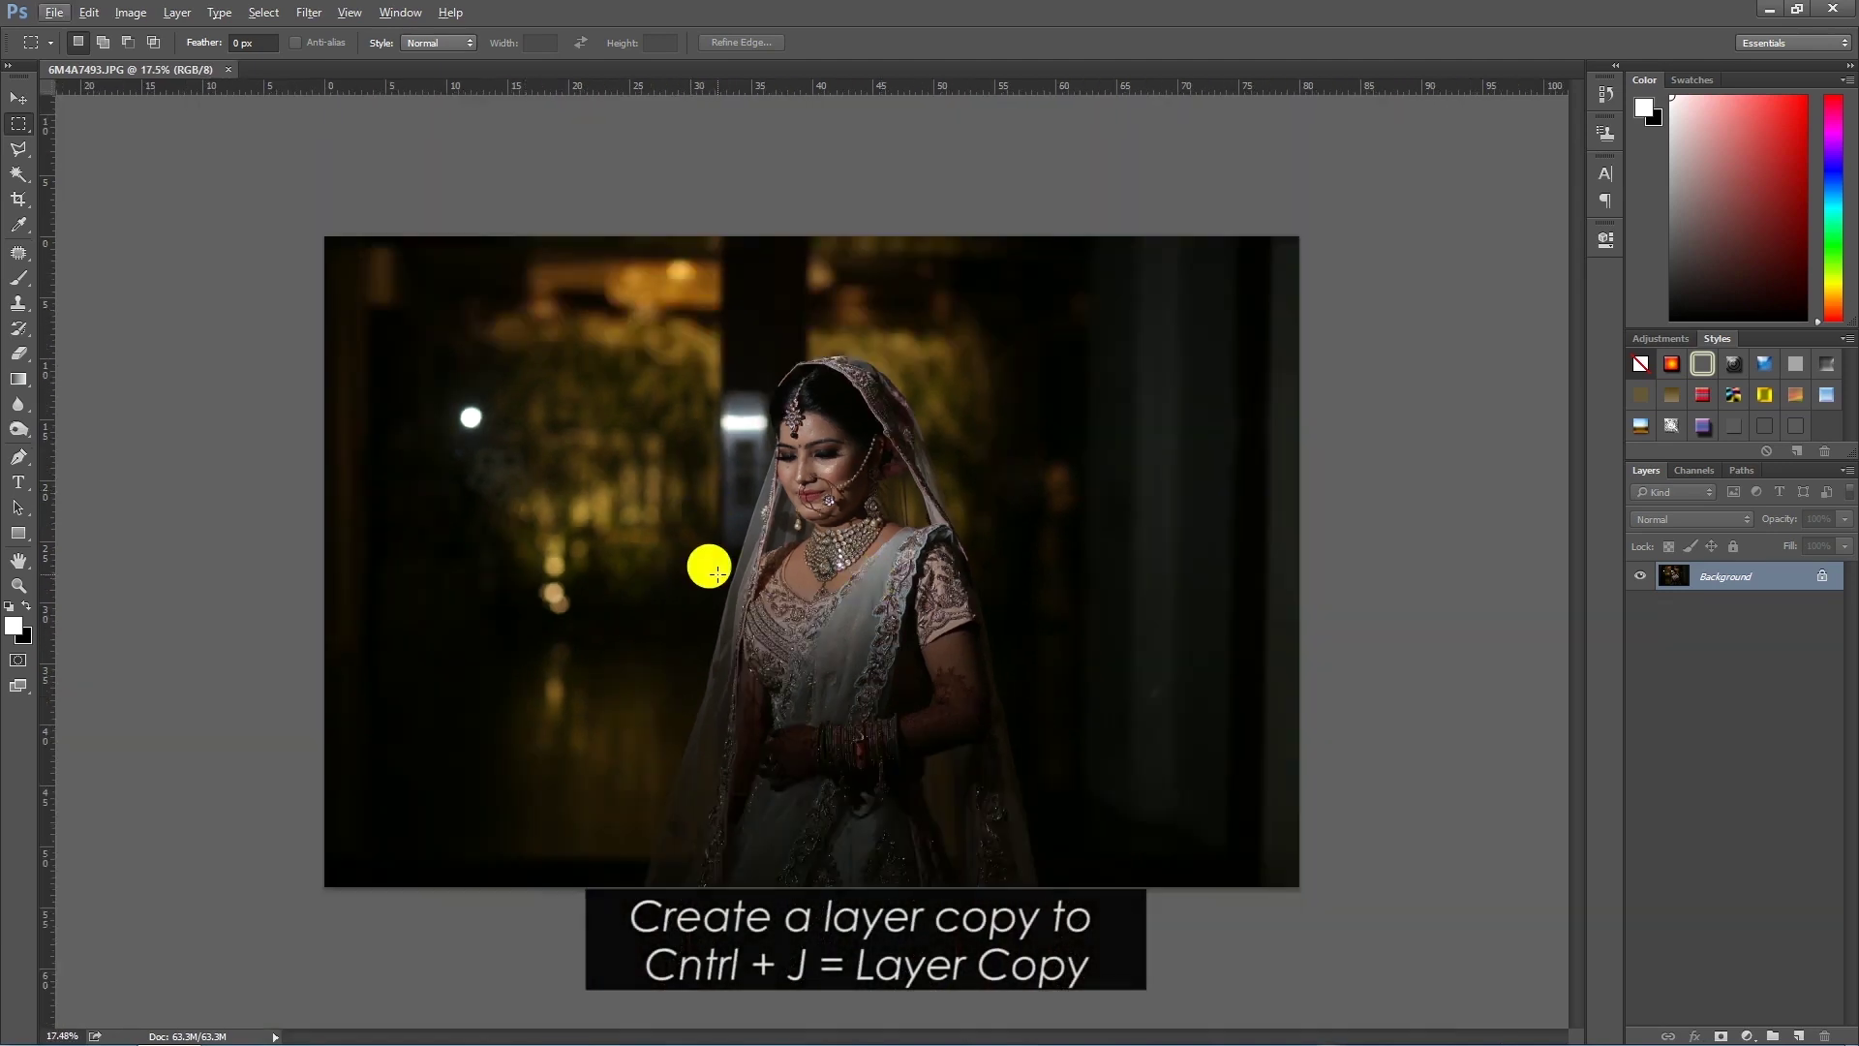
key("ctrl+j")
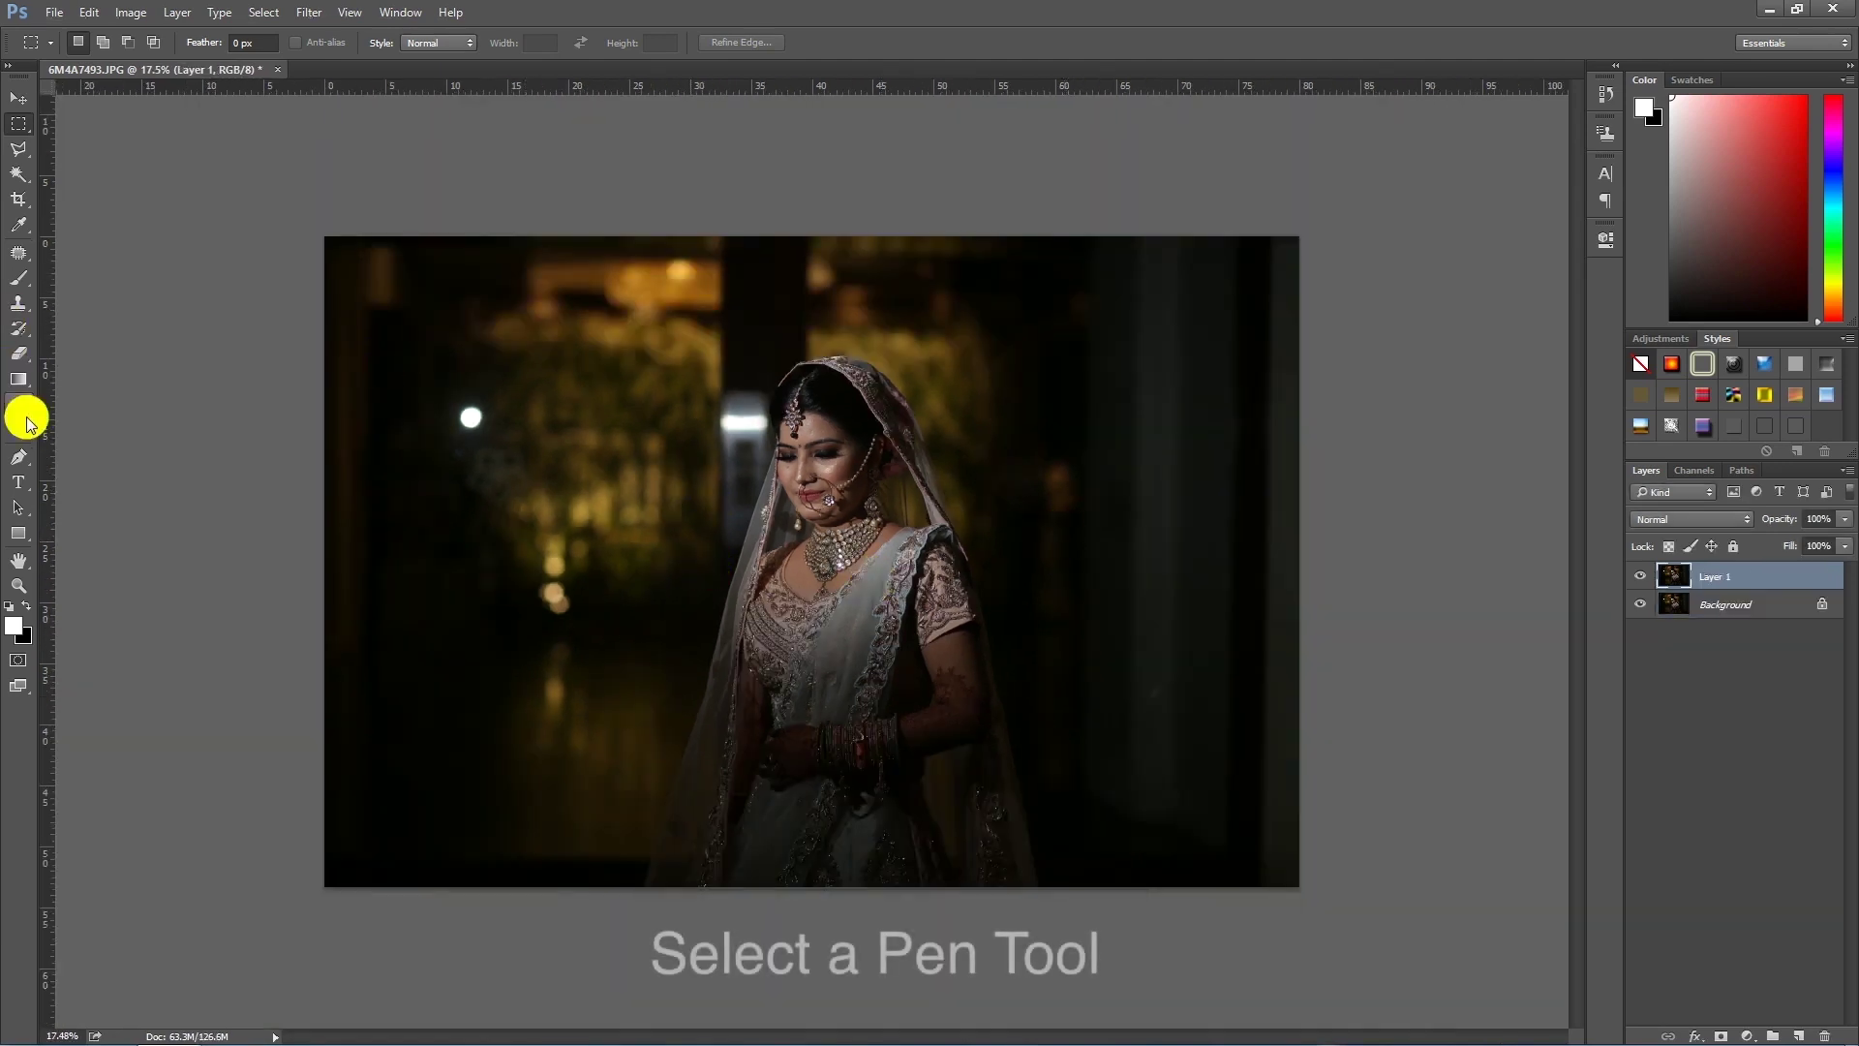
Step: With the Pen tool in Path mode, trace curved anchors along the veil's top edge
left_click(18, 456)
scroll(954, 340, "up", 4)
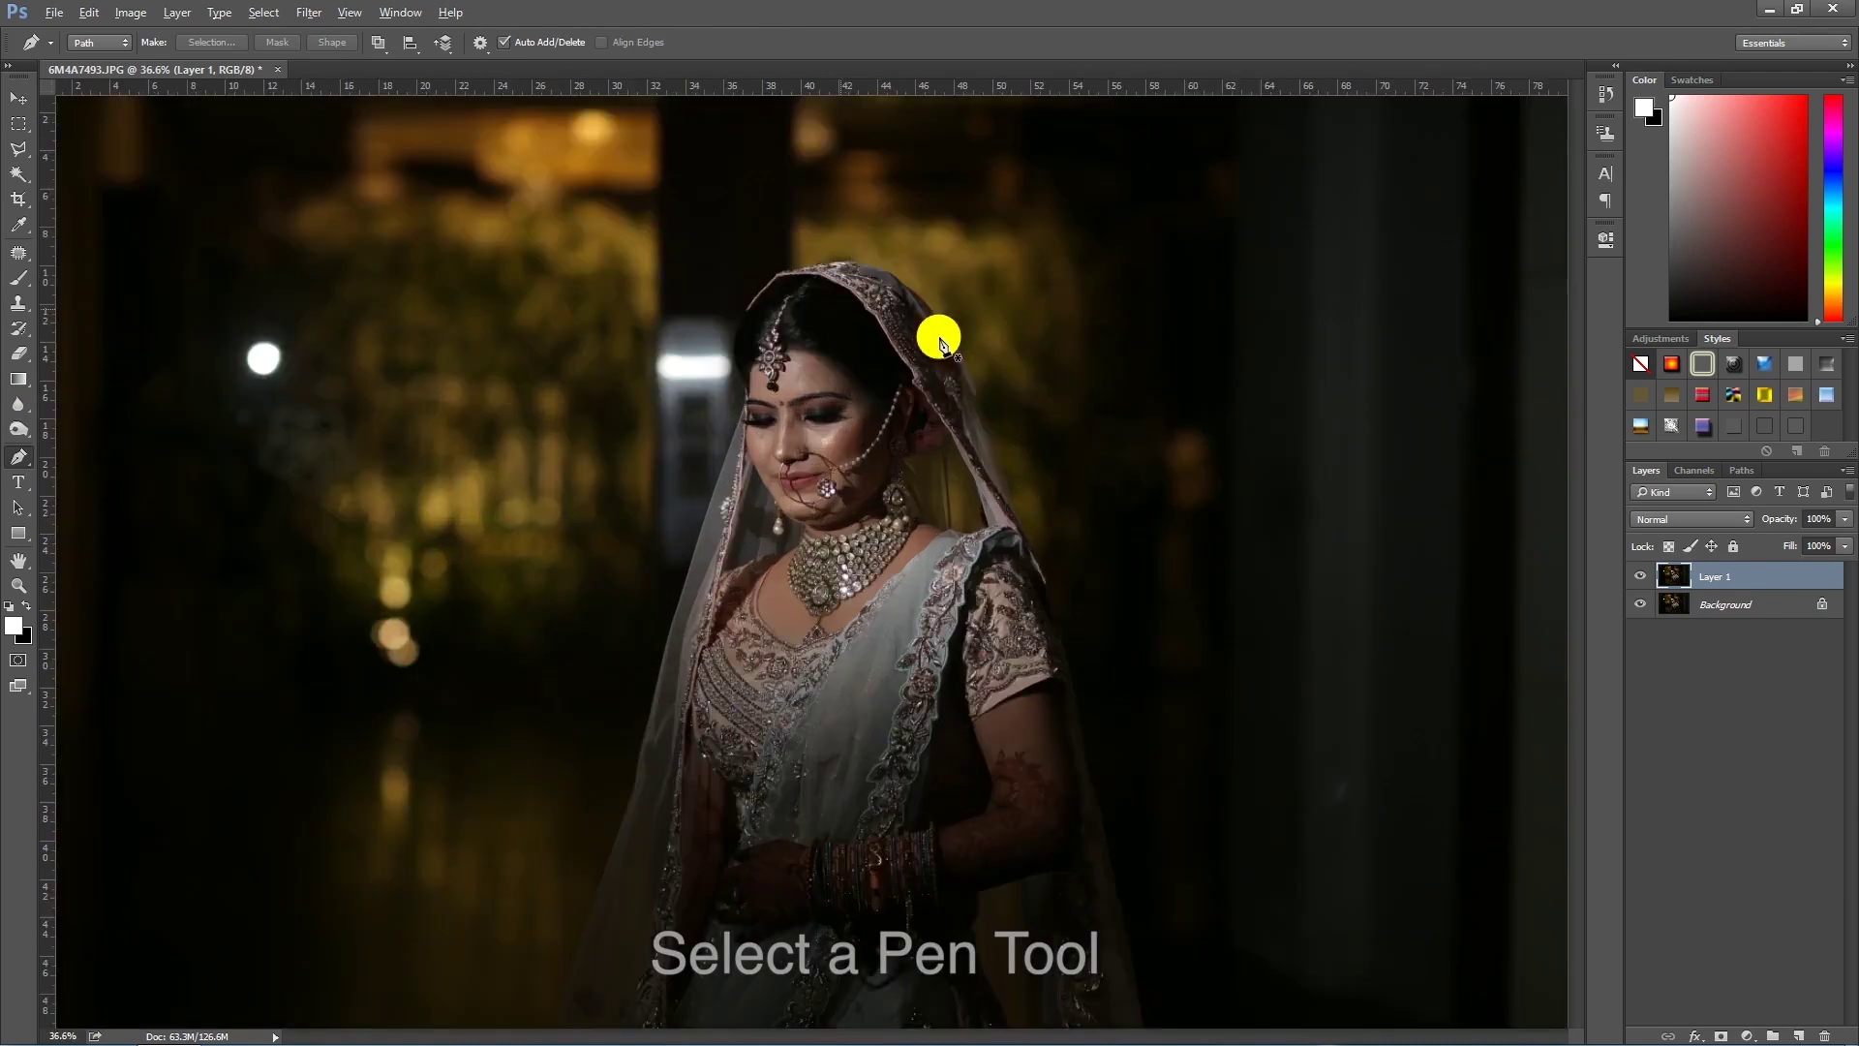
scroll(939, 341, "up", 1)
scroll(909, 248, "up", 3)
scroll(859, 258, "up", 2)
scroll(793, 270, "up", 1)
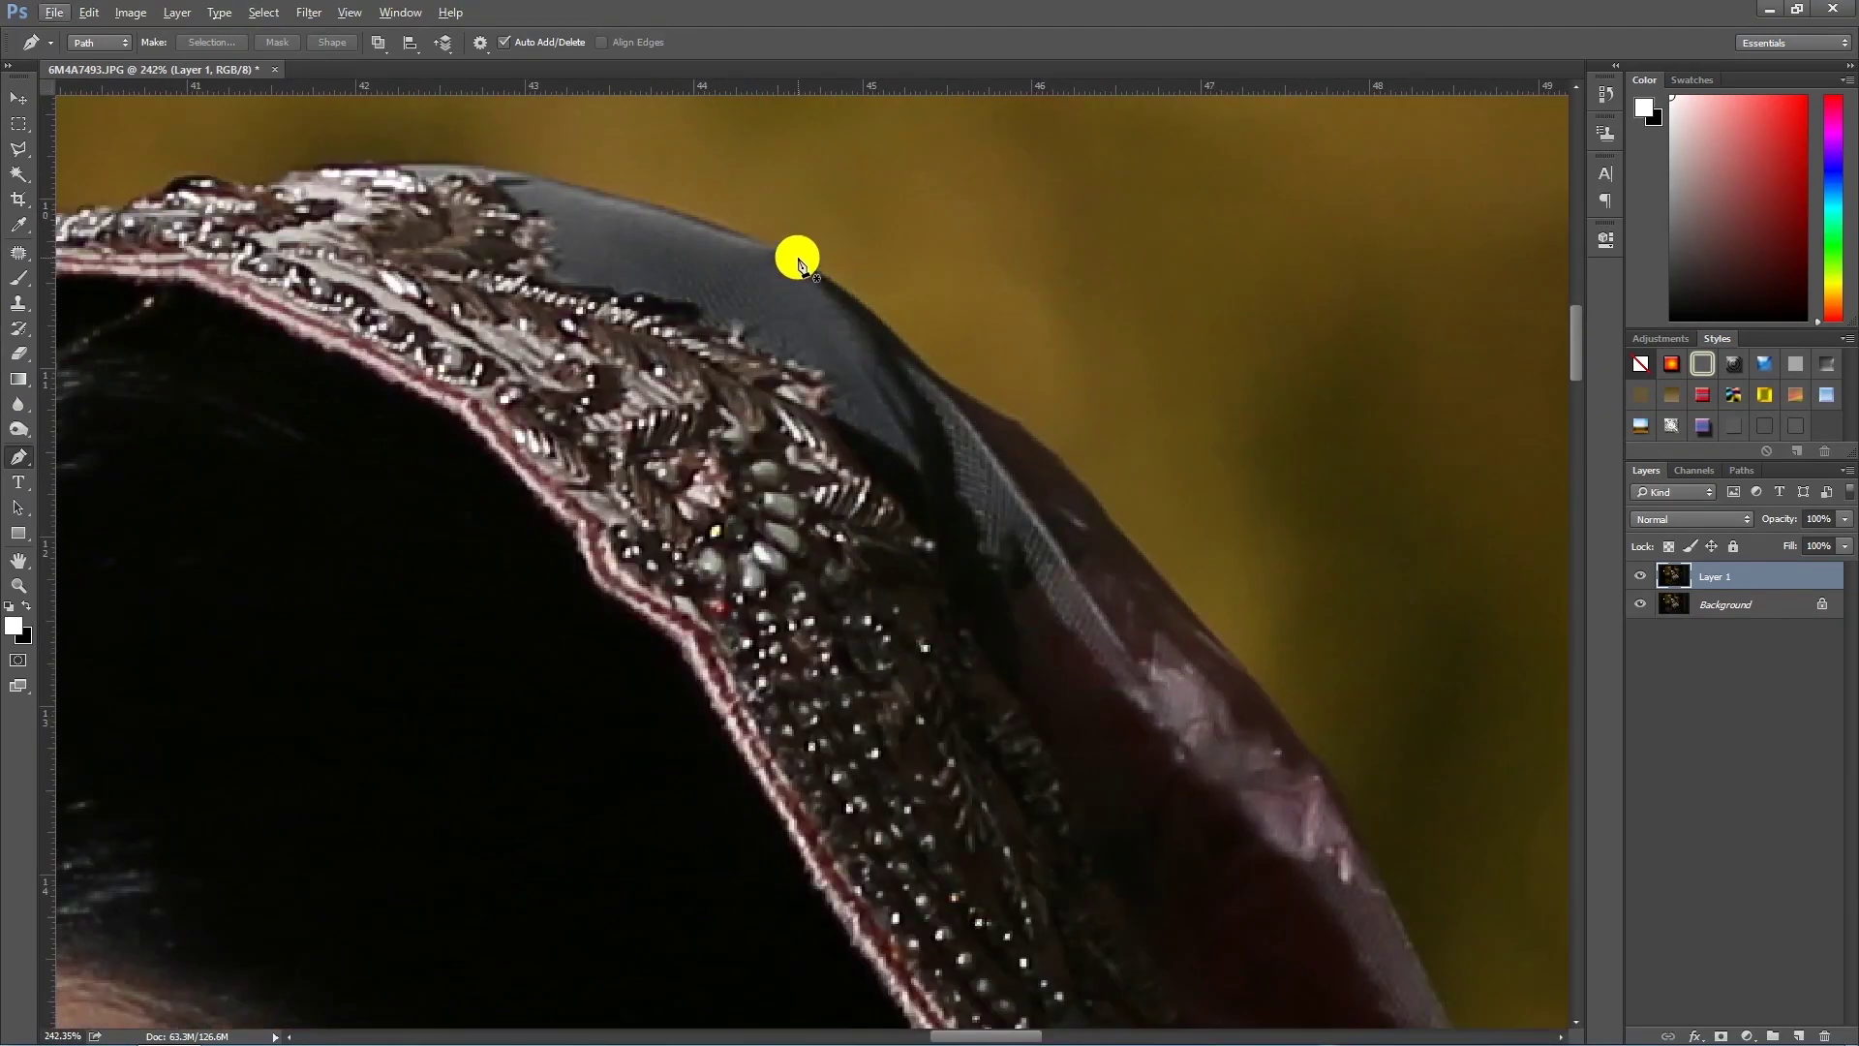
mouse_move(924, 363)
left_mouse_down()
mouse_move(955, 407)
mouse_move(1035, 438)
left_mouse_up()
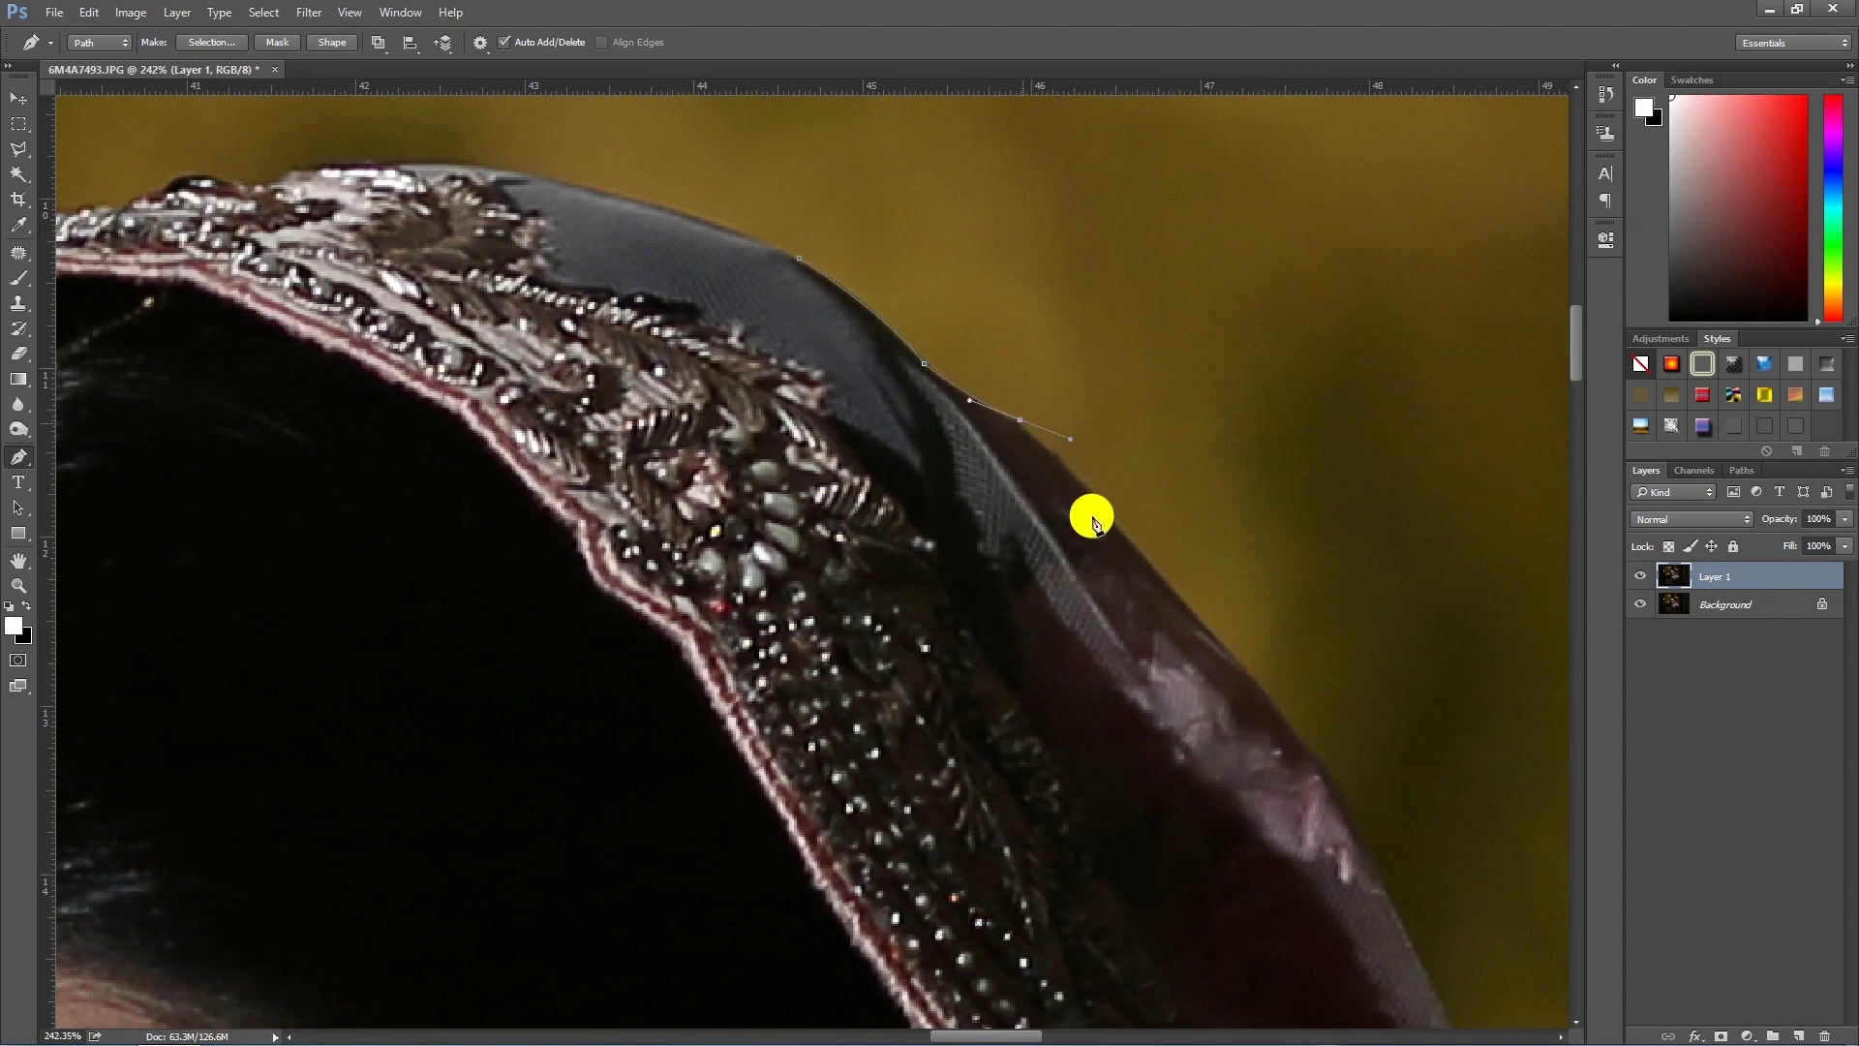
scroll(1046, 443, "up", 1)
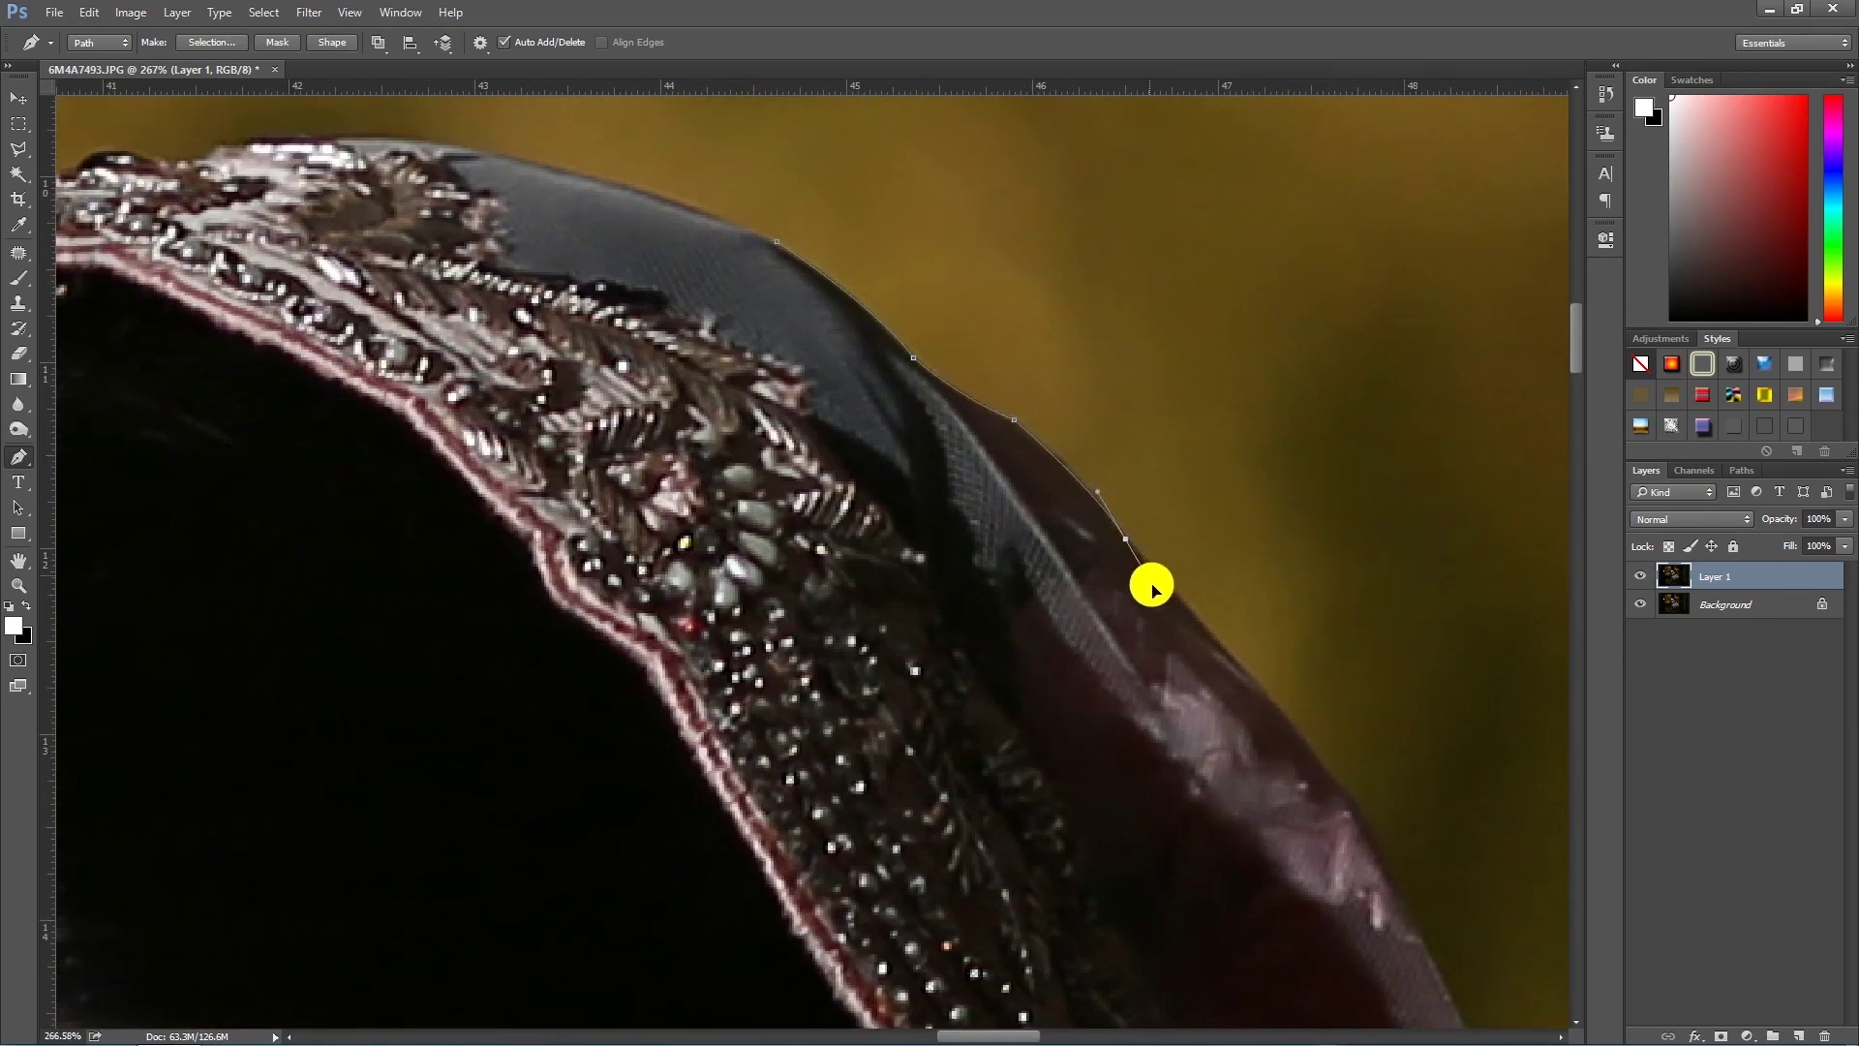
left_click_drag(1197, 620, 828, 475)
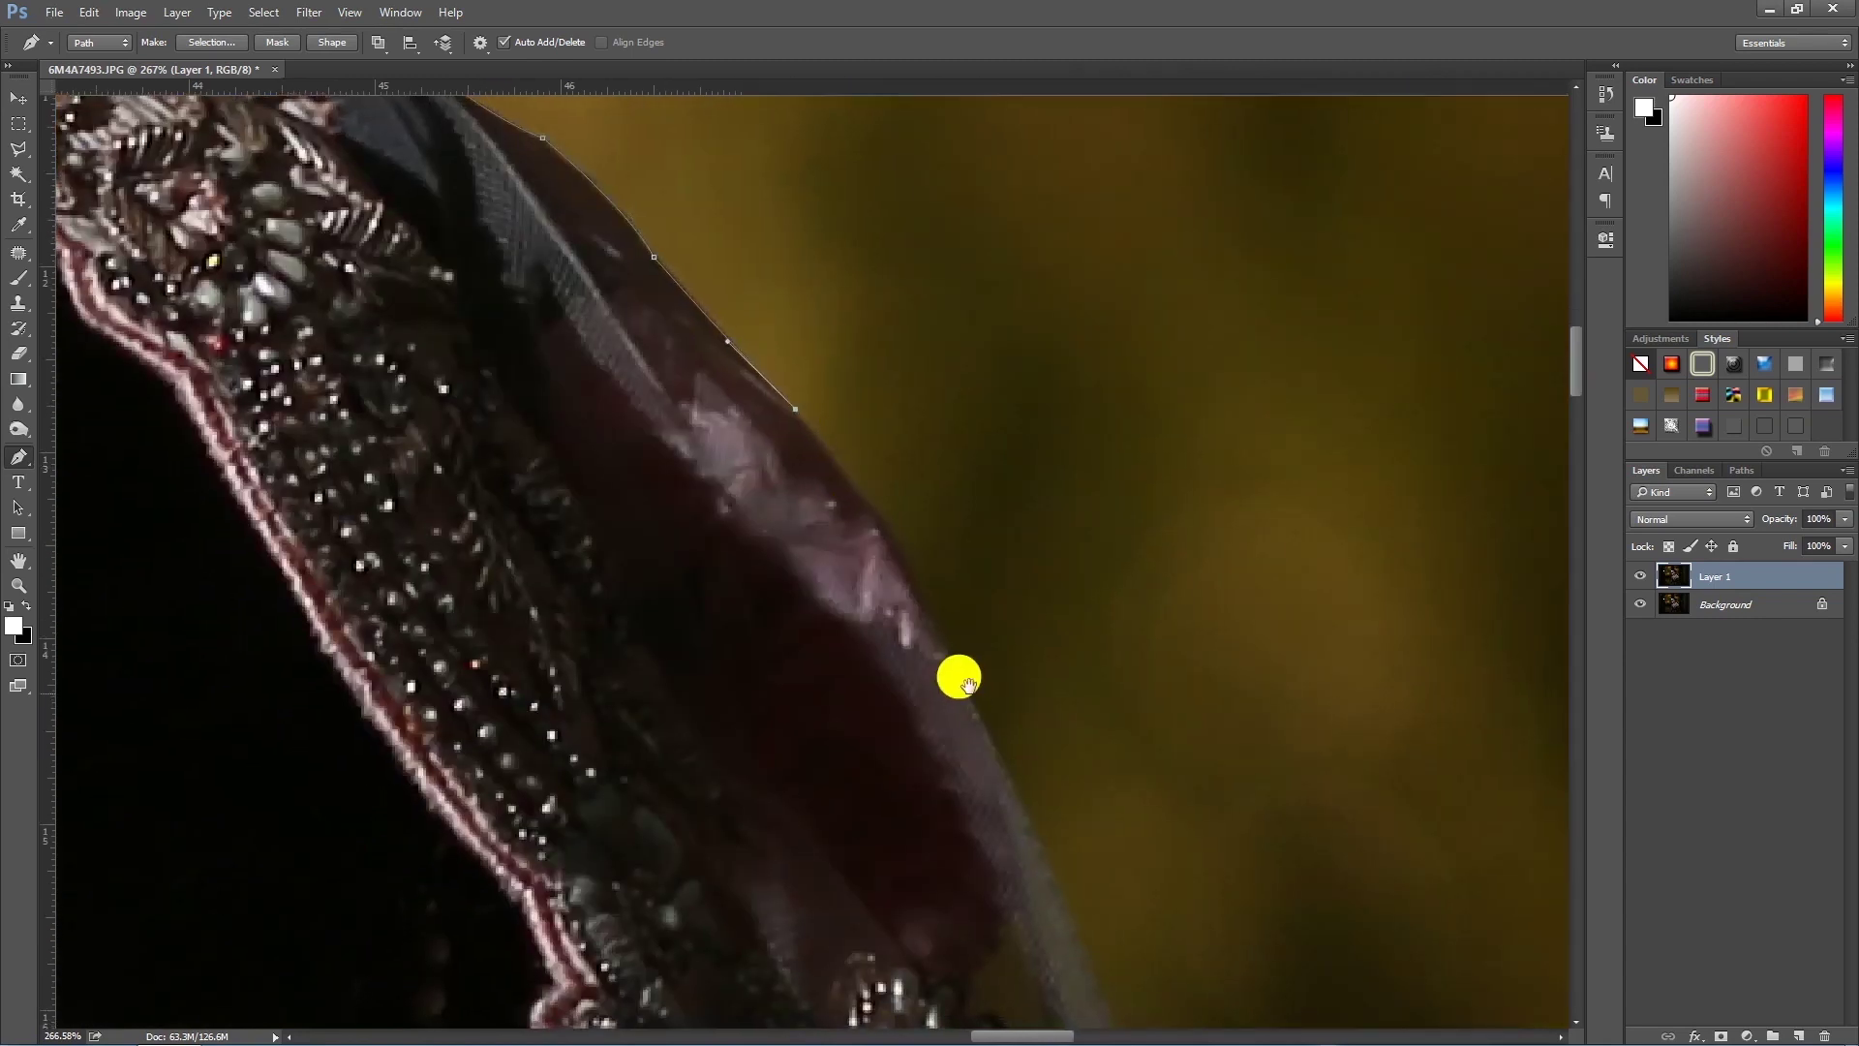
left_click_drag(884, 529, 747, 339)
left_click_drag(987, 968, 876, 535)
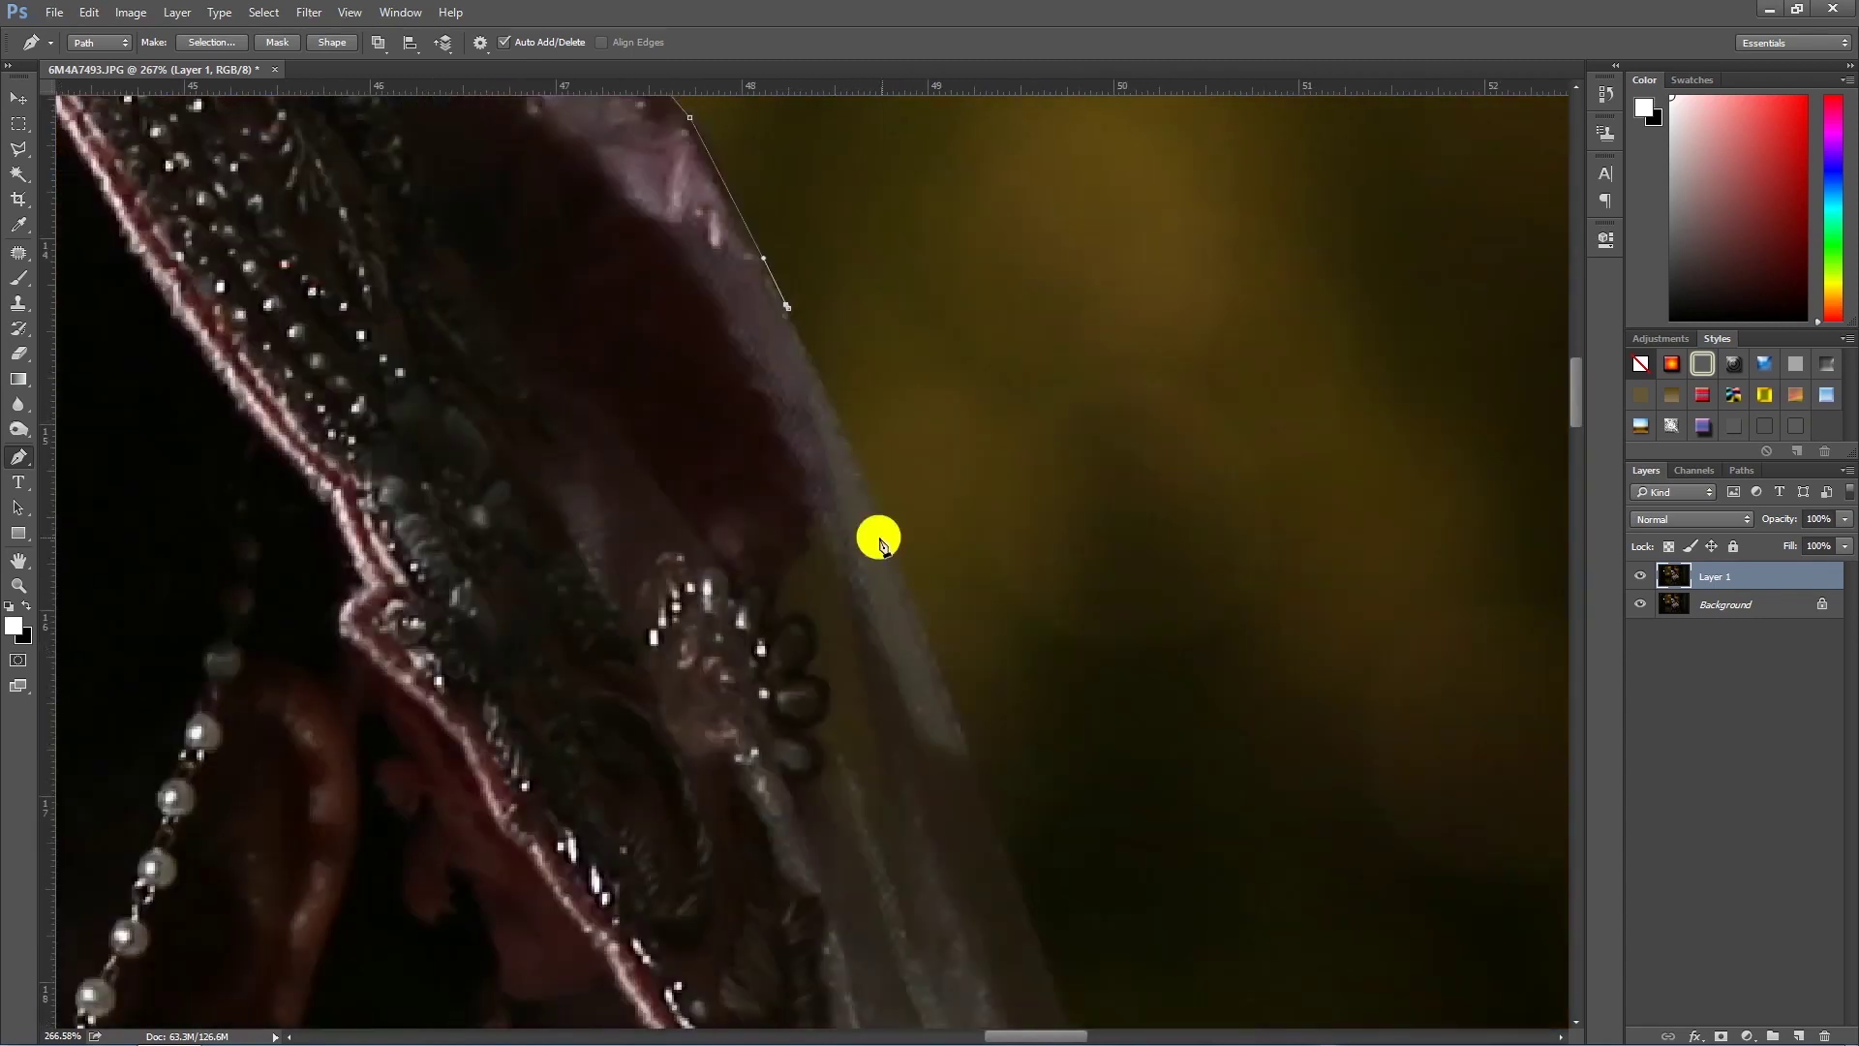
left_click_drag(1114, 1007, 959, 726)
left_click(801, 258)
left_click_drag(818, 531, 672, 551)
mouse_move(817, 730)
left_mouse_down()
mouse_move(846, 871)
mouse_move(679, 449)
left_mouse_up()
left_click(830, 871)
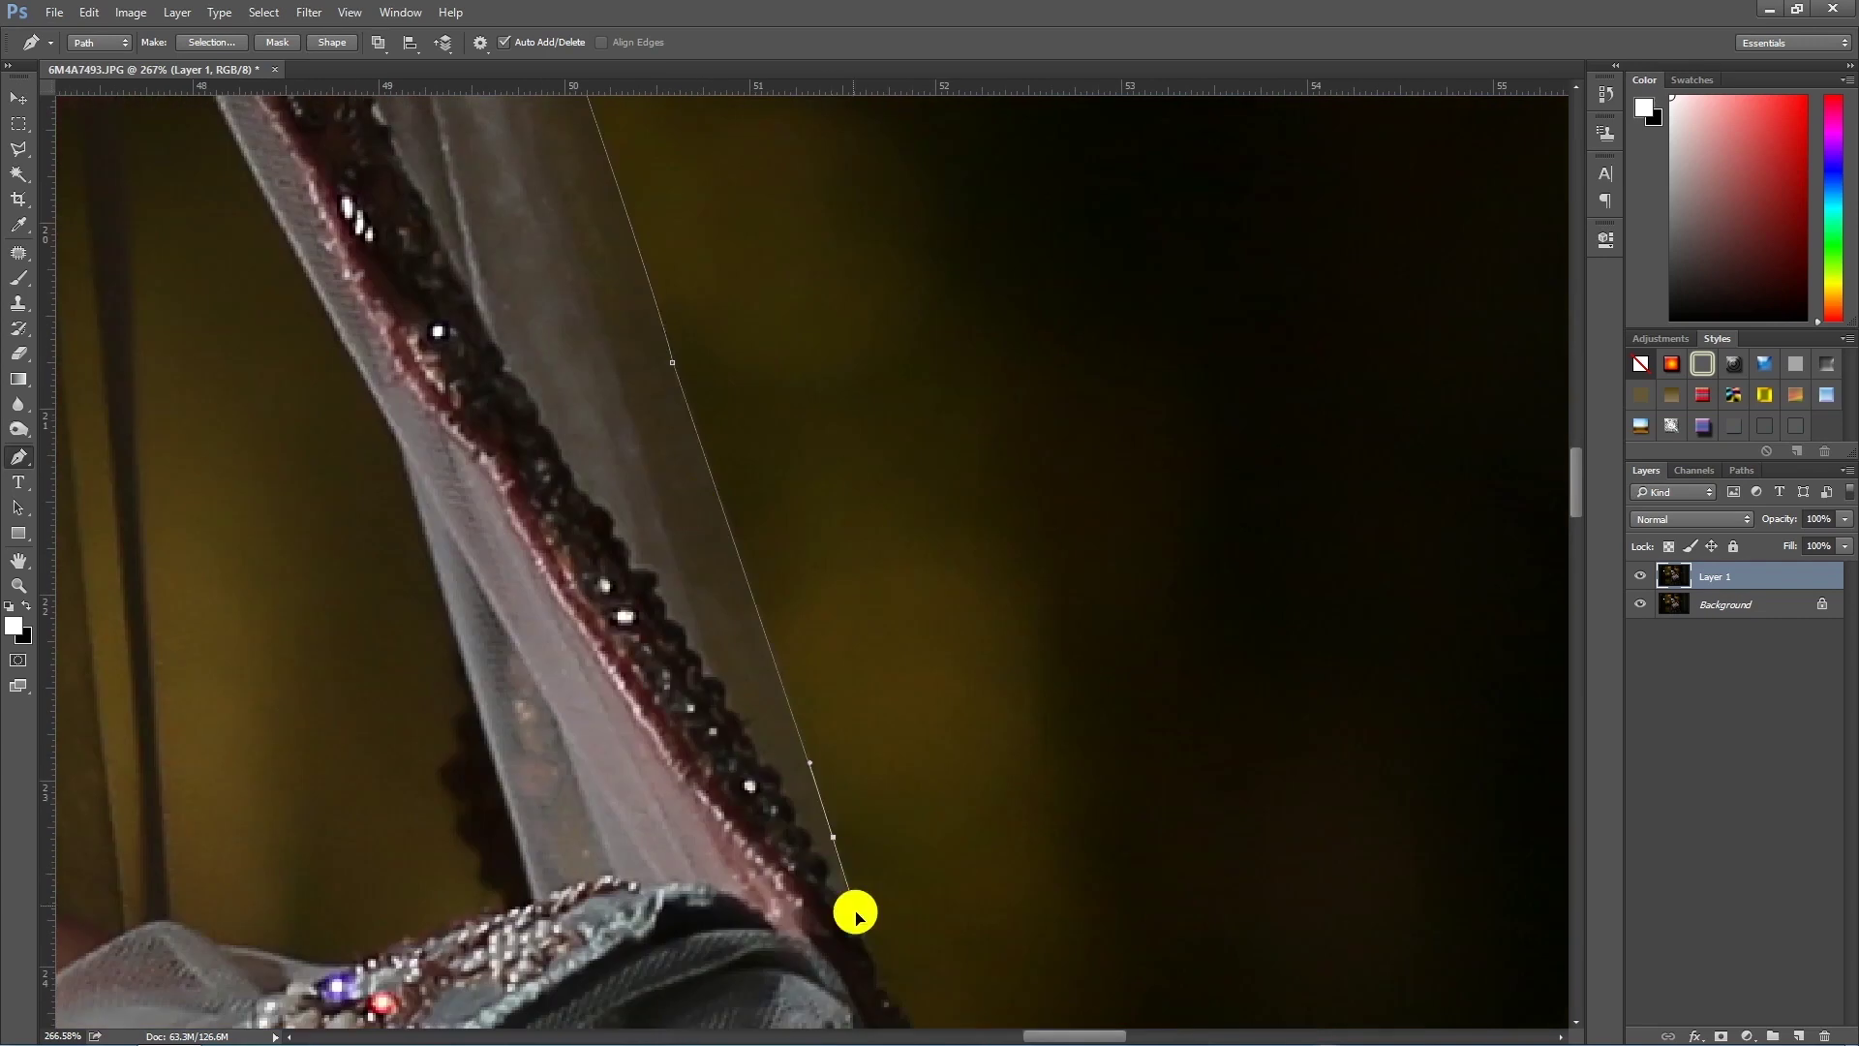
left_click_drag(852, 910, 742, 512)
left_click_drag(867, 818, 748, 642)
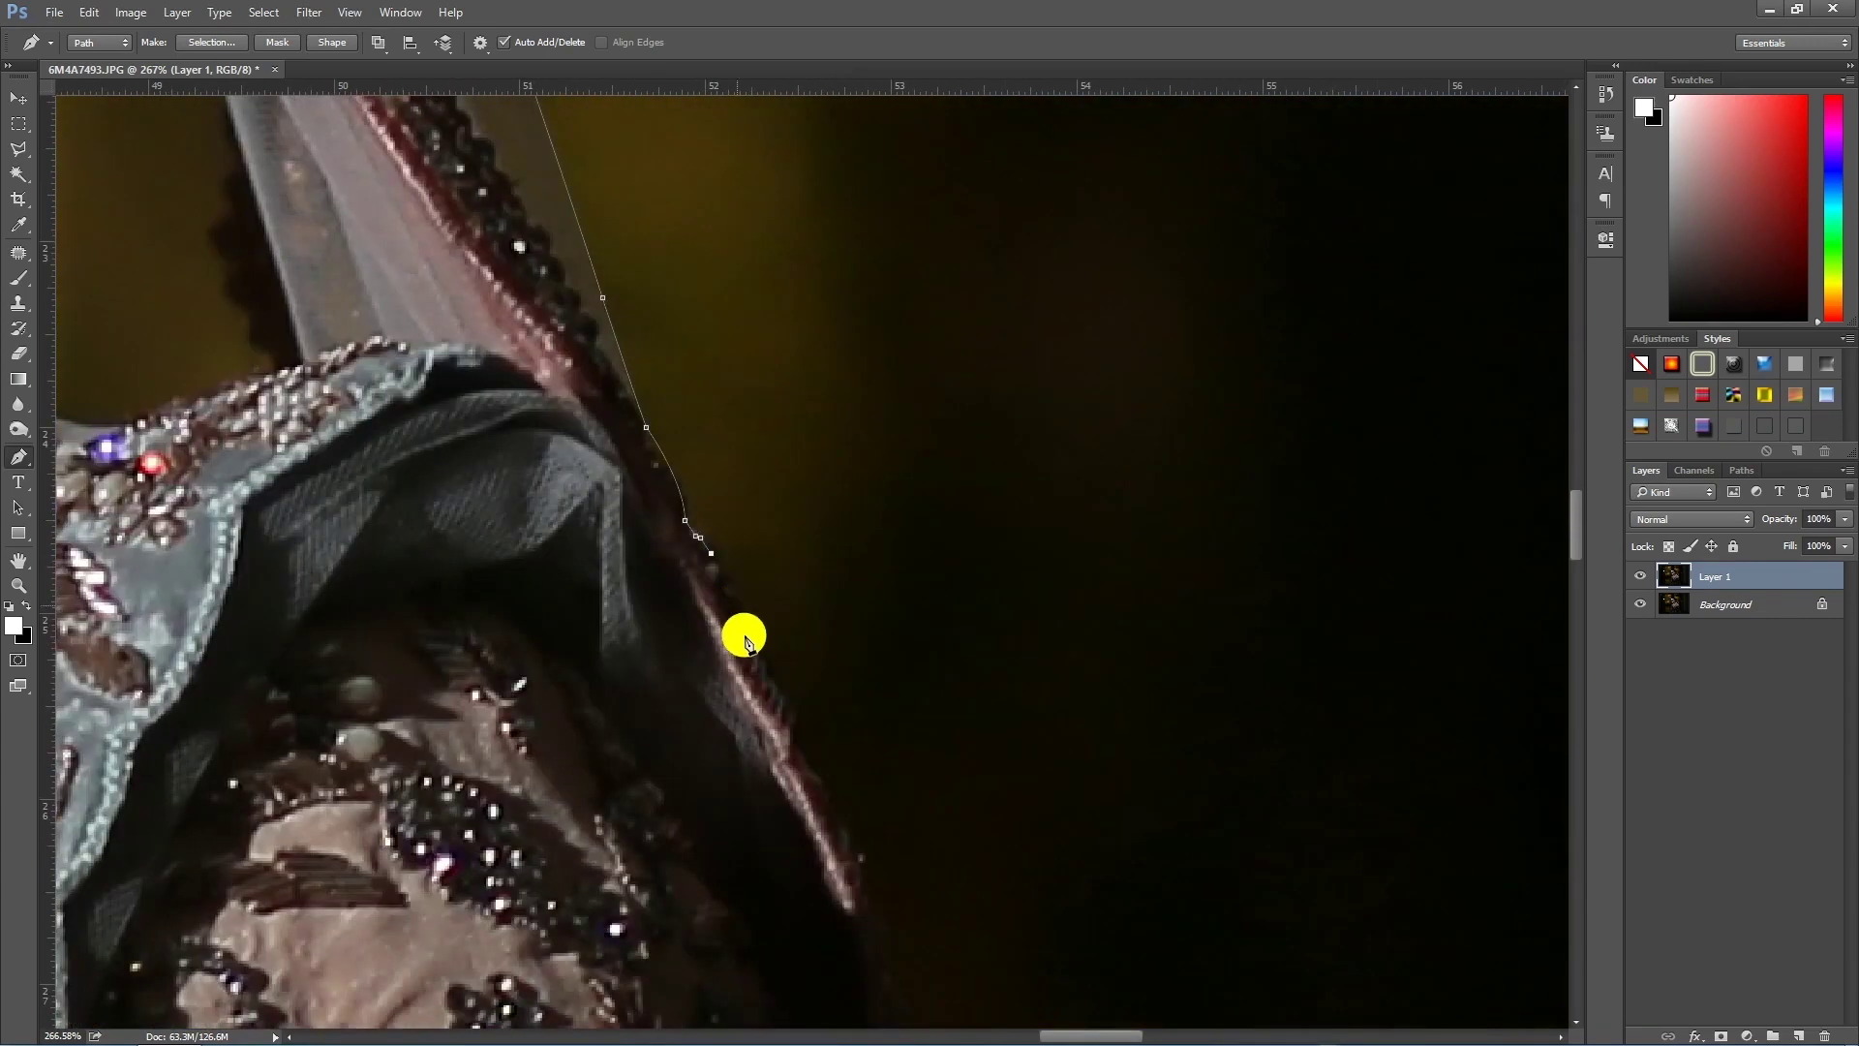
Step: Continue the path down the sleeve and along the photo's bottom edge
scroll(765, 647, "down", 3)
mouse_move(706, 572)
left_mouse_down()
mouse_move(635, 382)
mouse_move(710, 788)
mouse_move(736, 550)
mouse_move(627, 452)
left_mouse_up()
mouse_move(625, 590)
left_mouse_down()
mouse_move(630, 635)
mouse_move(653, 620)
left_mouse_up()
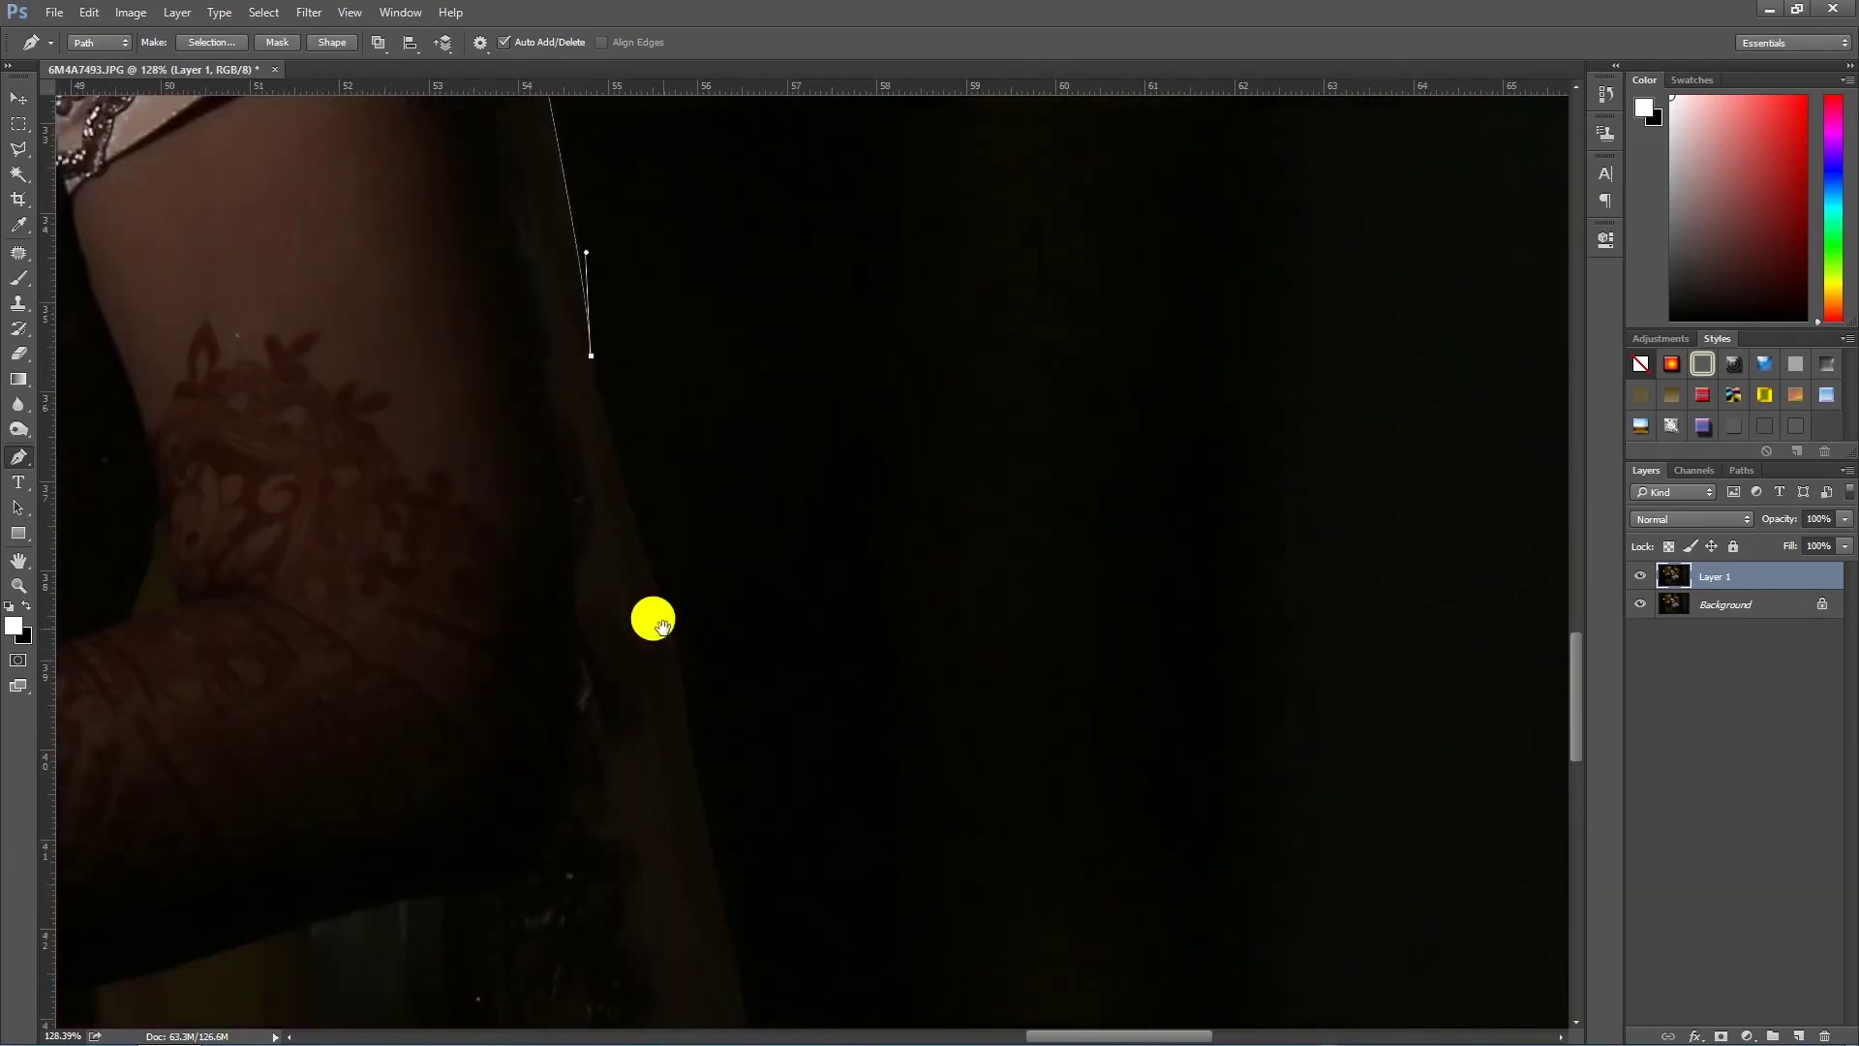
scroll(678, 639, "down", 2)
scroll(705, 685, "up", 1)
scroll(722, 556, "down", 3)
scroll(752, 594, "down", 2)
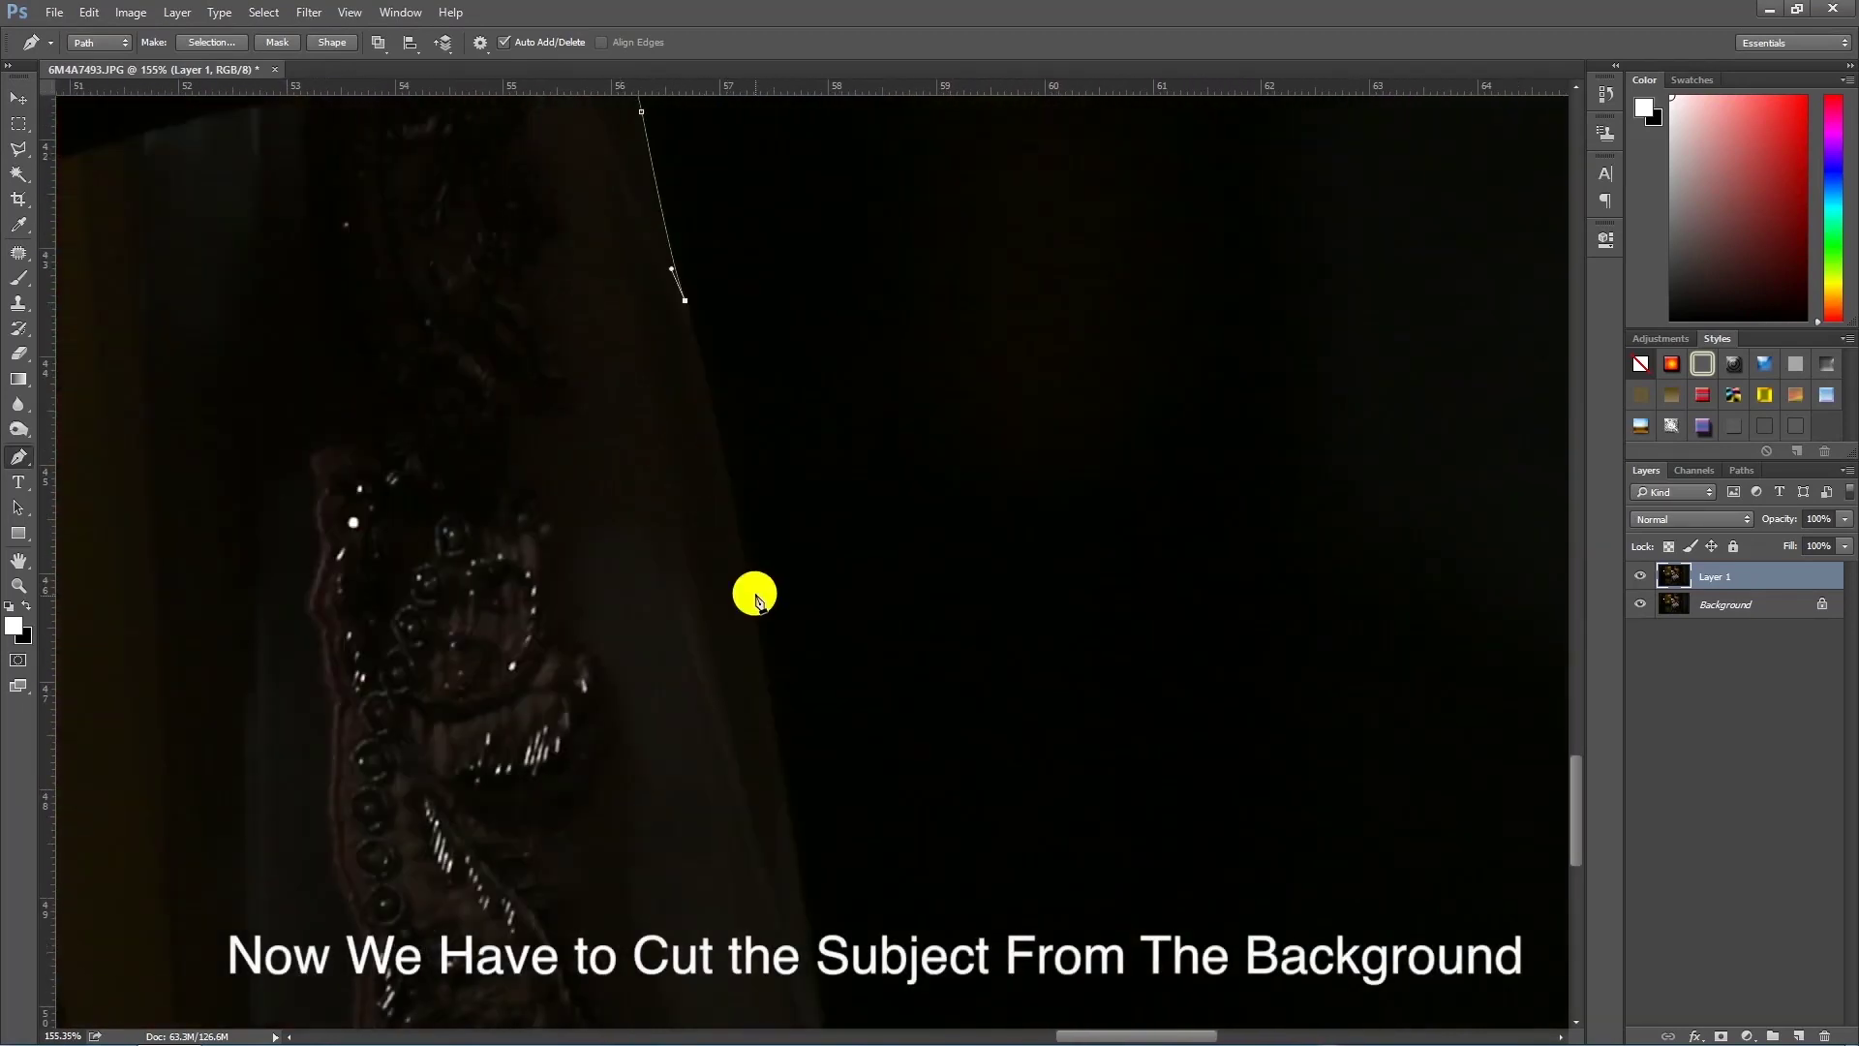
scroll(746, 542, "down", 3)
scroll(775, 630, "down", 3)
left_click(802, 779)
scroll(809, 765, "down", 3)
left_click(822, 716)
scroll(448, 697, "left", 10)
left_click(678, 723)
scroll(714, 710, "up", 10)
Step: Trace anchors back up the left veil edge toward the bride's face
left_click(800, 368)
scroll(884, 385, "up", 3)
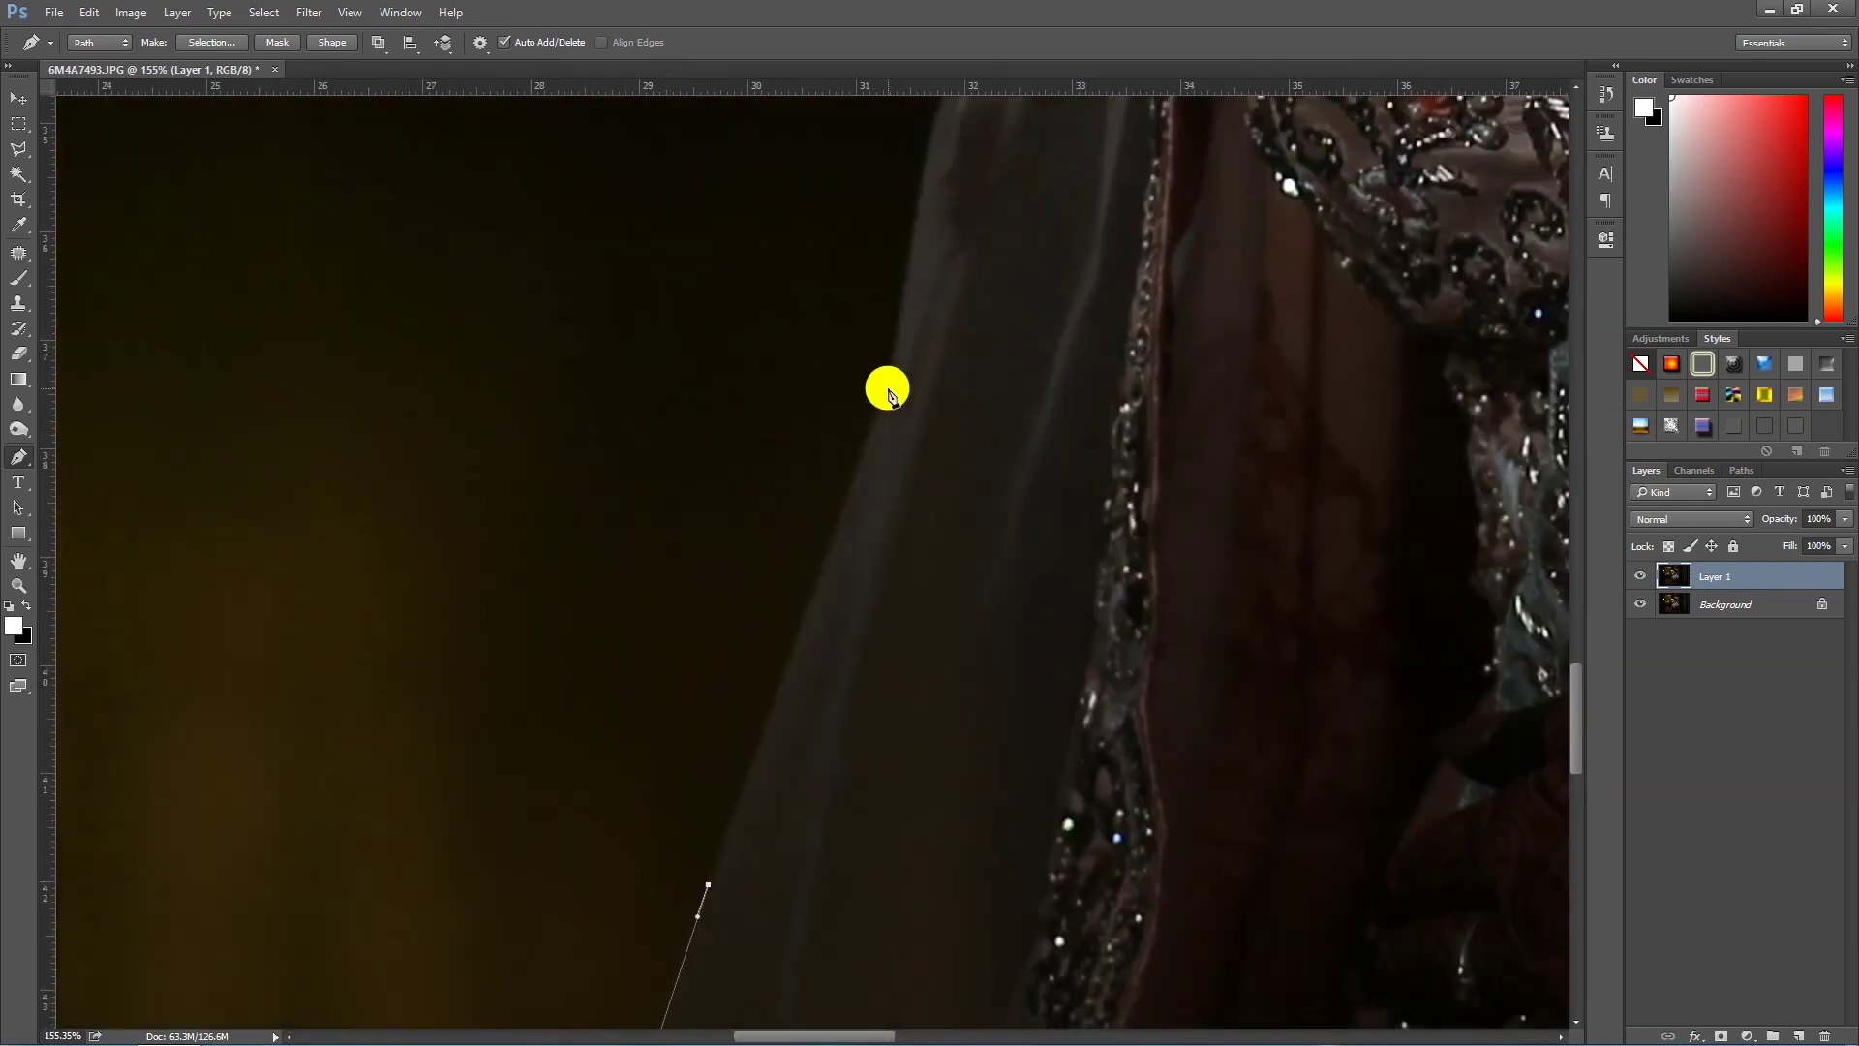
scroll(903, 668, "up", 1)
left_click(968, 258)
scroll(868, 772, "up", 5)
left_click(976, 282)
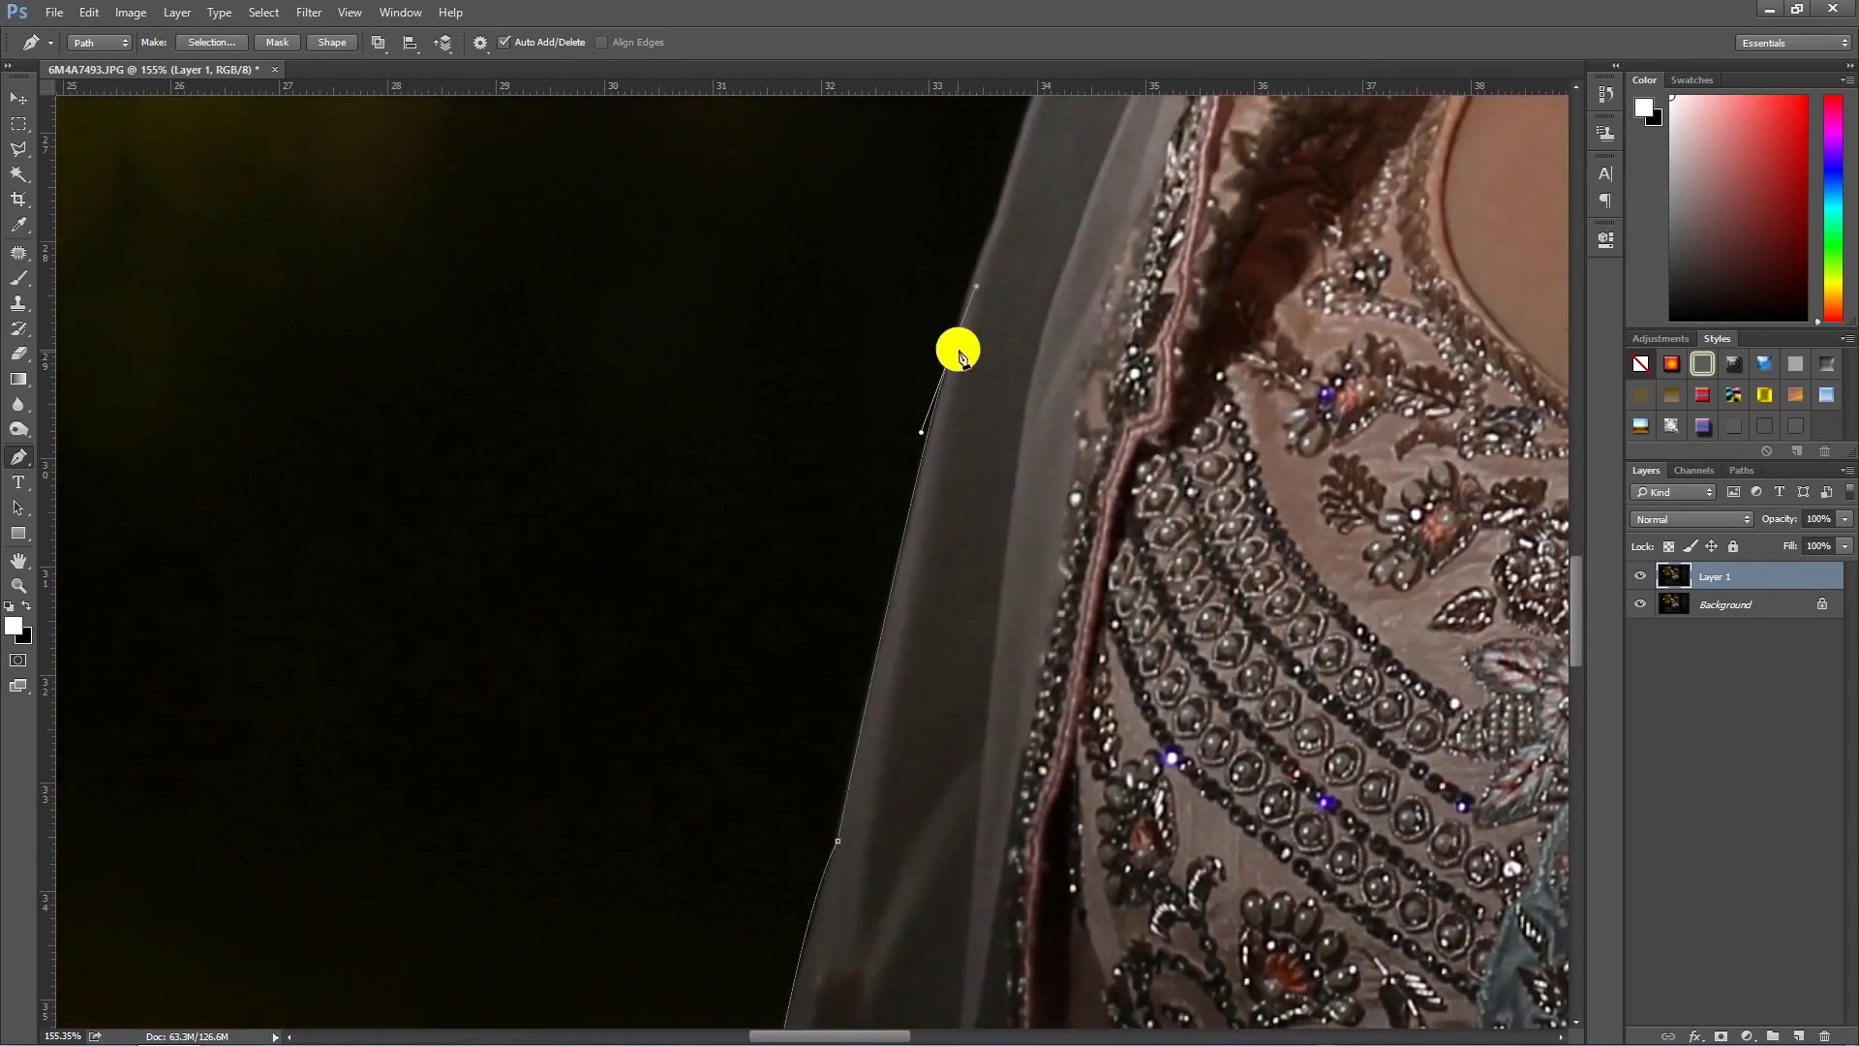
scroll(844, 743, "up", 4)
scroll(841, 737, "up", 3)
scroll(865, 712, "up", 5)
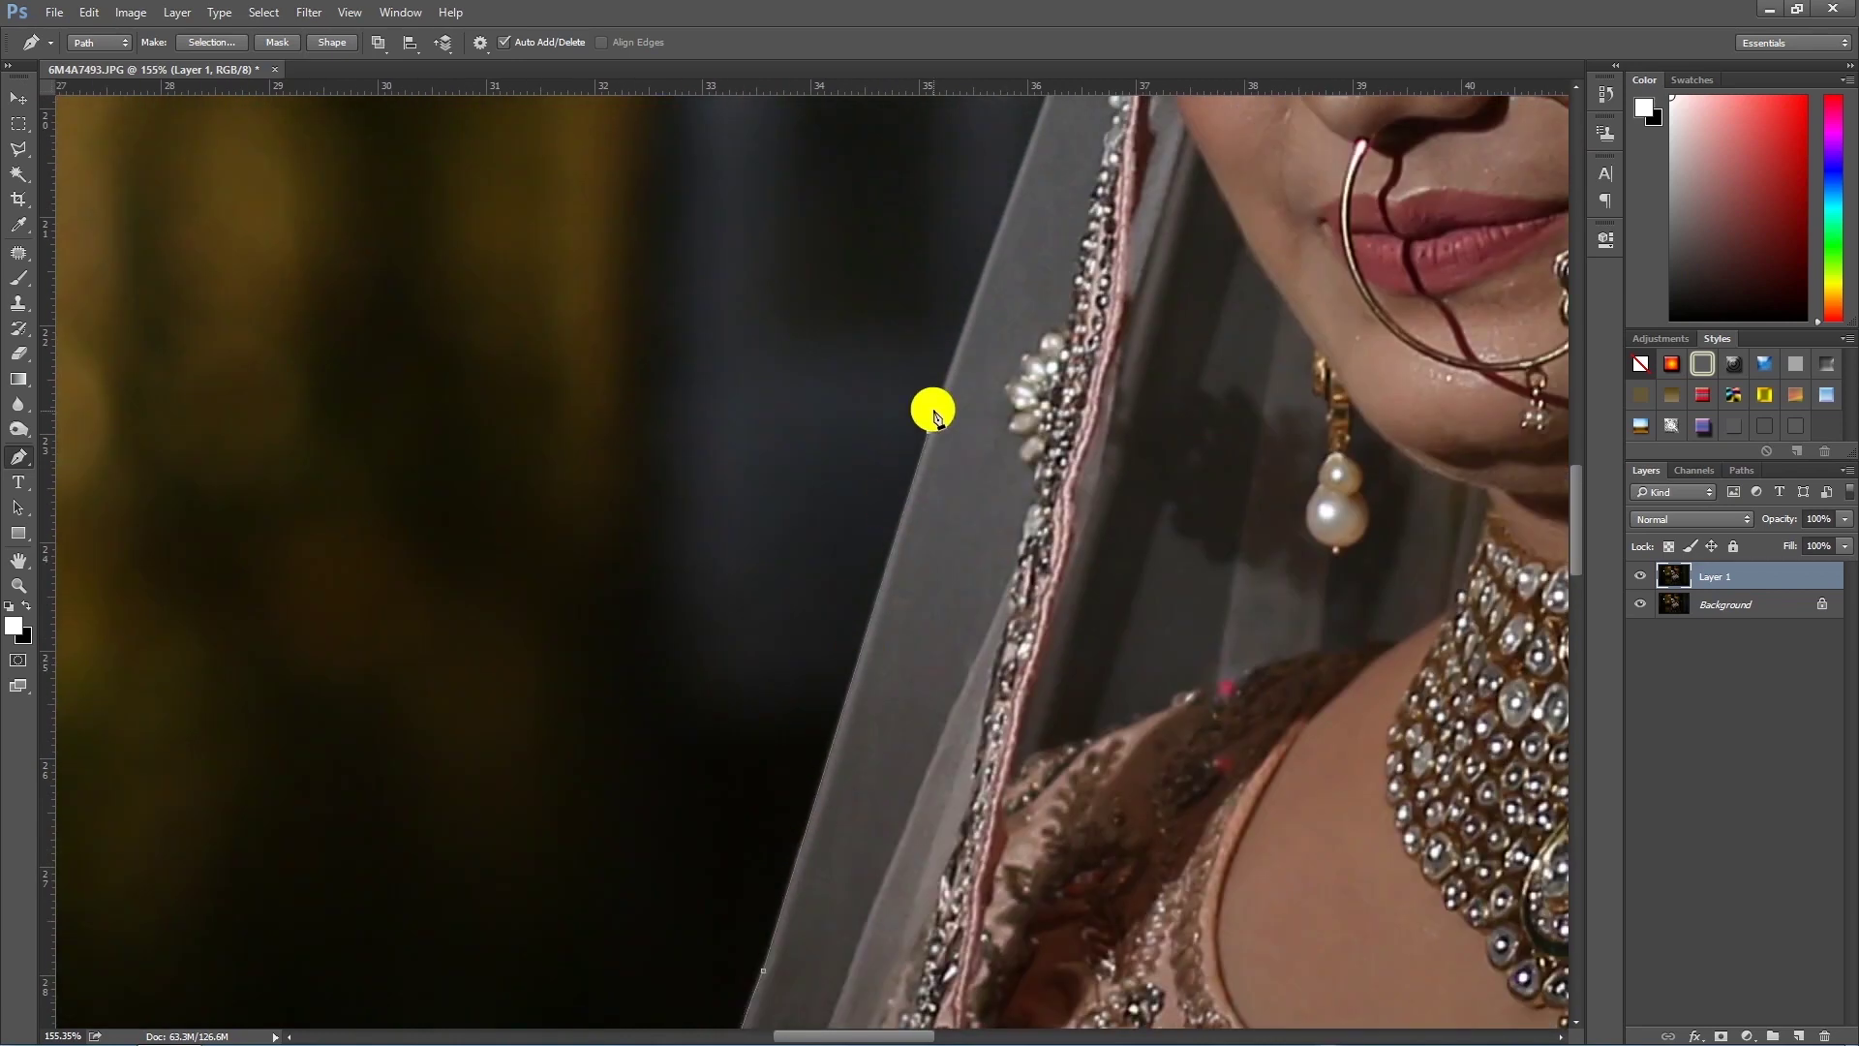
left_click(926, 427)
scroll(834, 693, "up", 5)
scroll(834, 693, "up", 5)
left_click(933, 319)
scroll(869, 545, "up", 6)
scroll(871, 547, "up", 2)
left_click(838, 655)
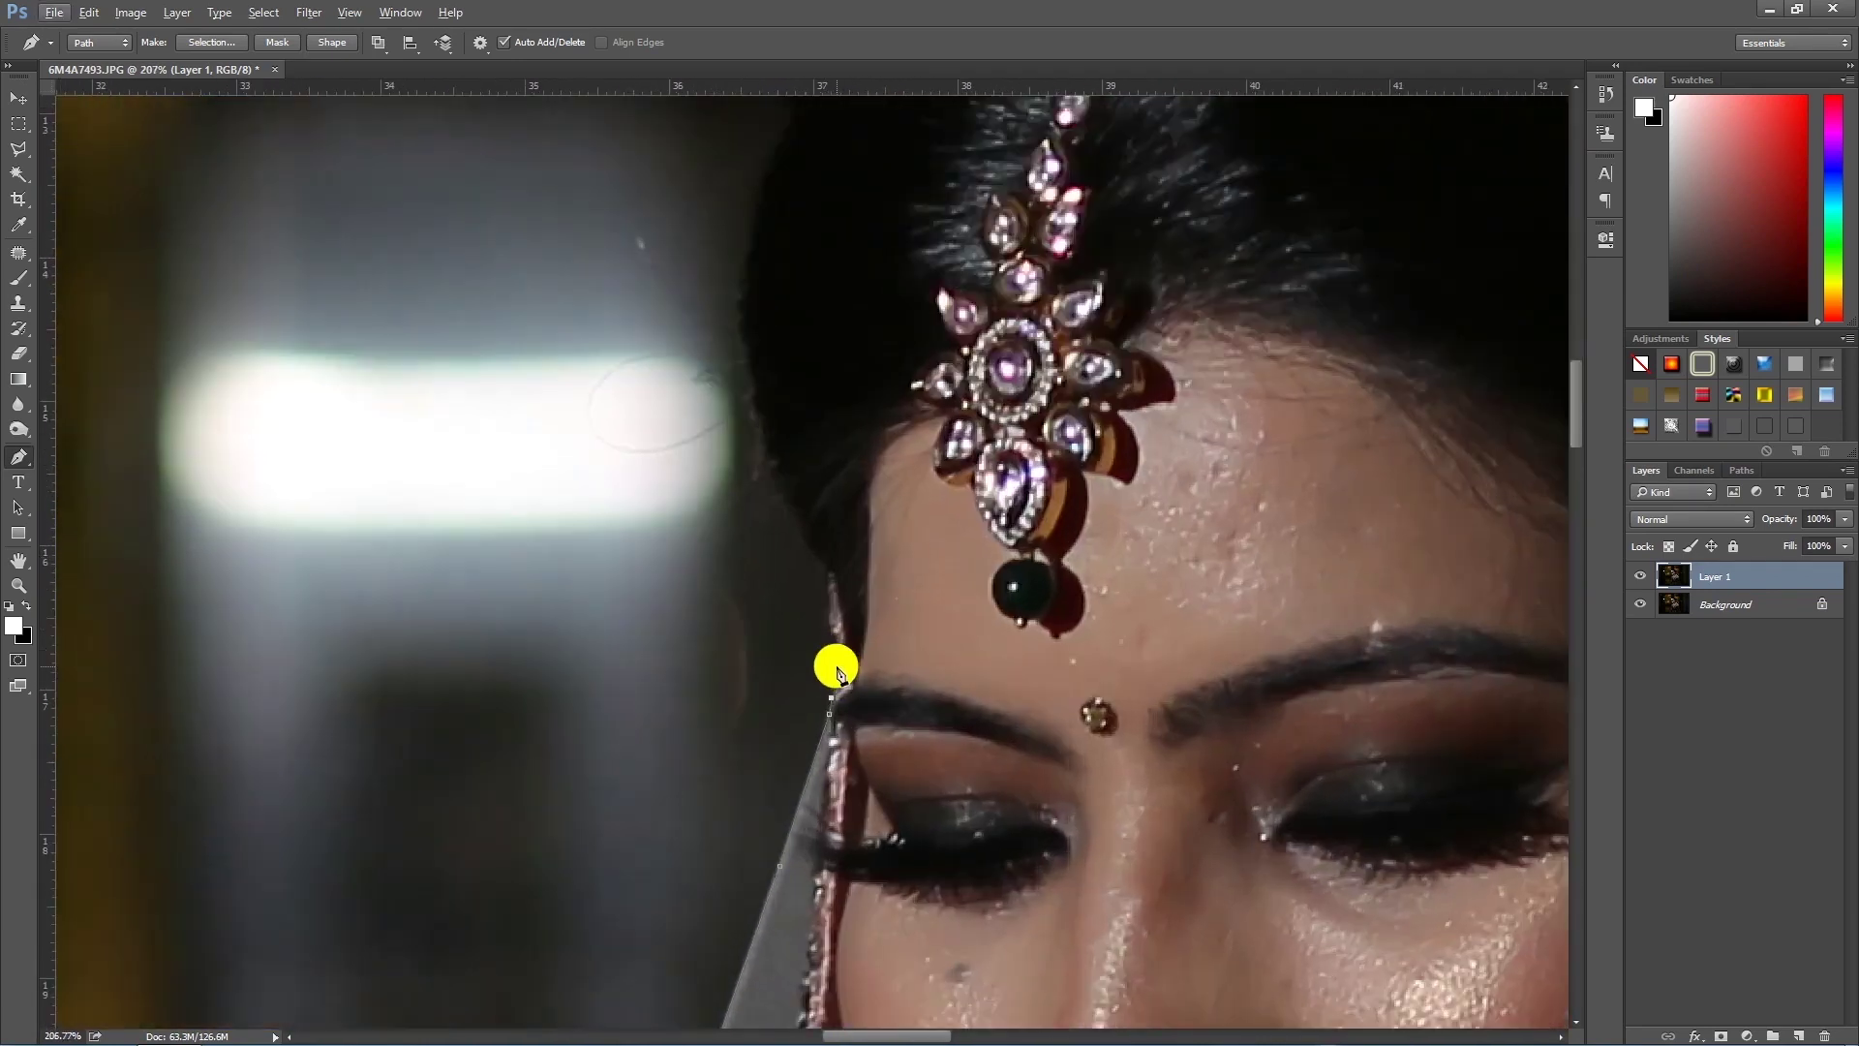
scroll(759, 415, "up", 5)
left_click(739, 514)
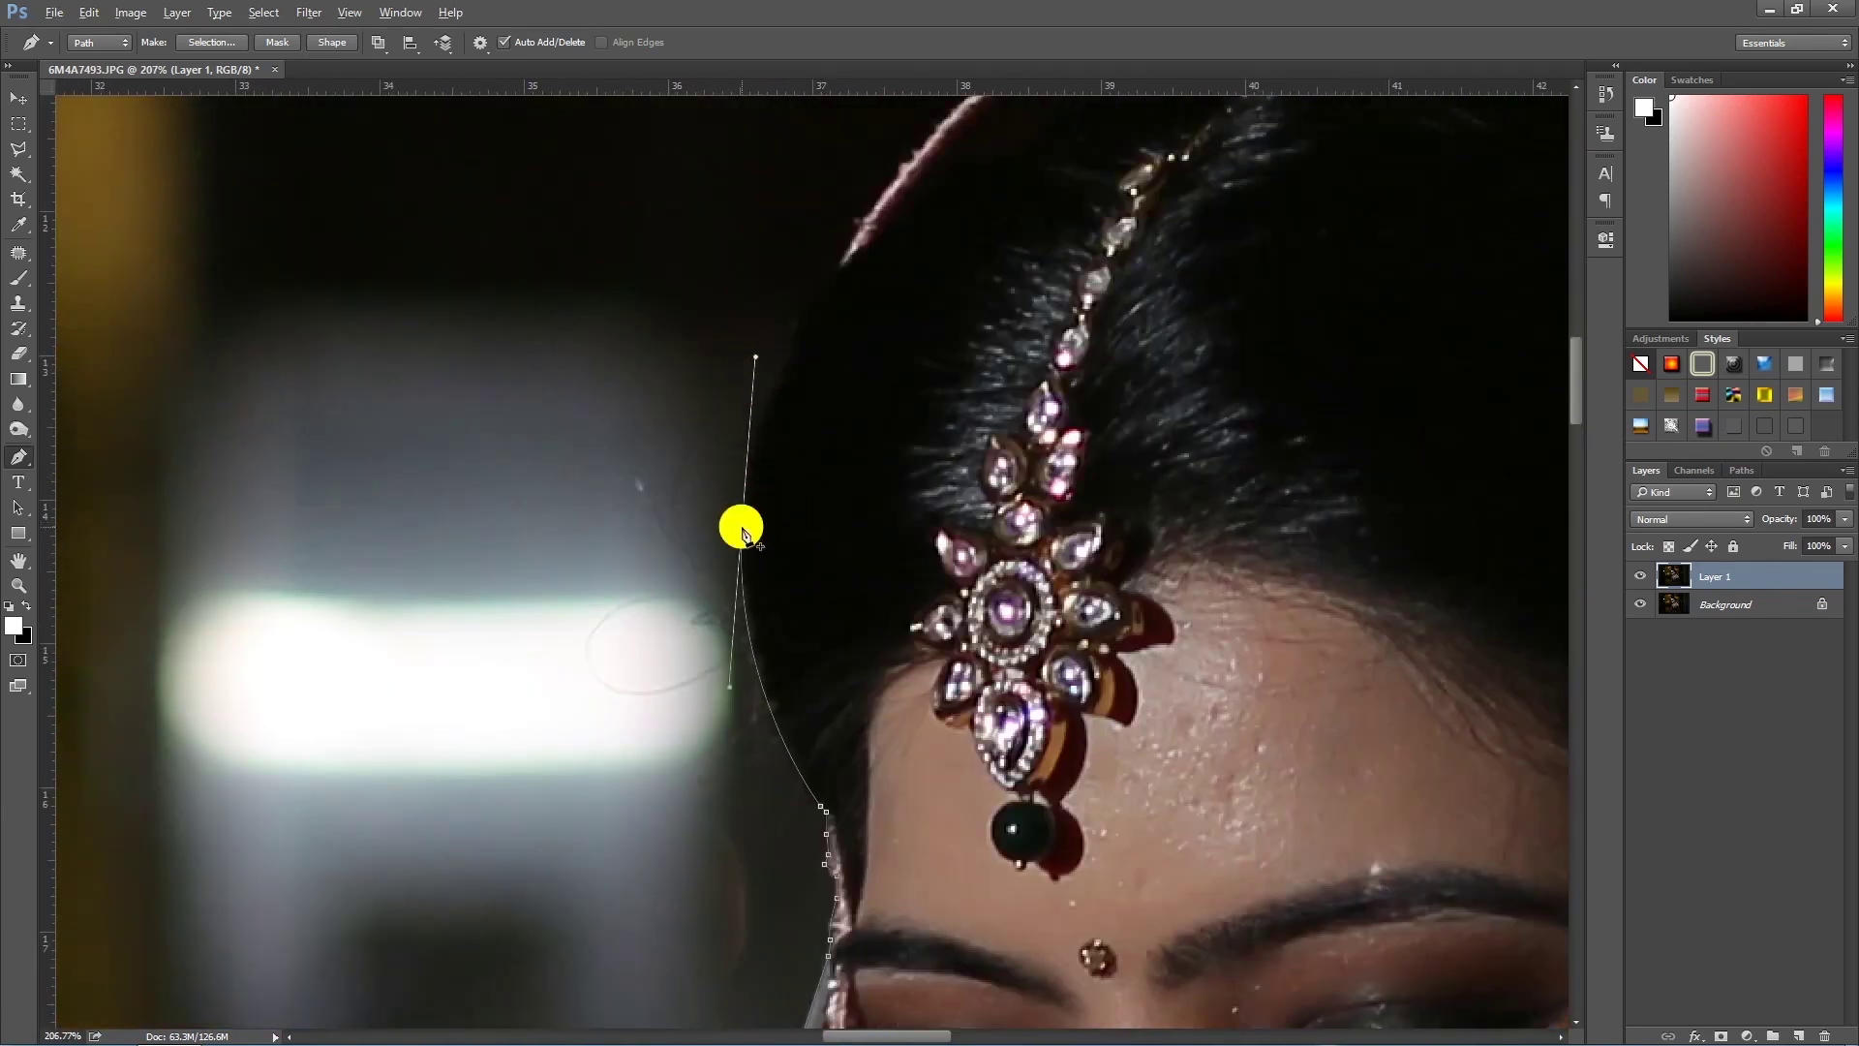
scroll(581, 571, "up", 7)
scroll(542, 595, "right", 6)
Step: Close the path with a curved anchor across the top of the veil
left_click_drag(538, 598, 611, 517)
scroll(581, 581, "up", 6)
scroll(564, 645, "right", 3)
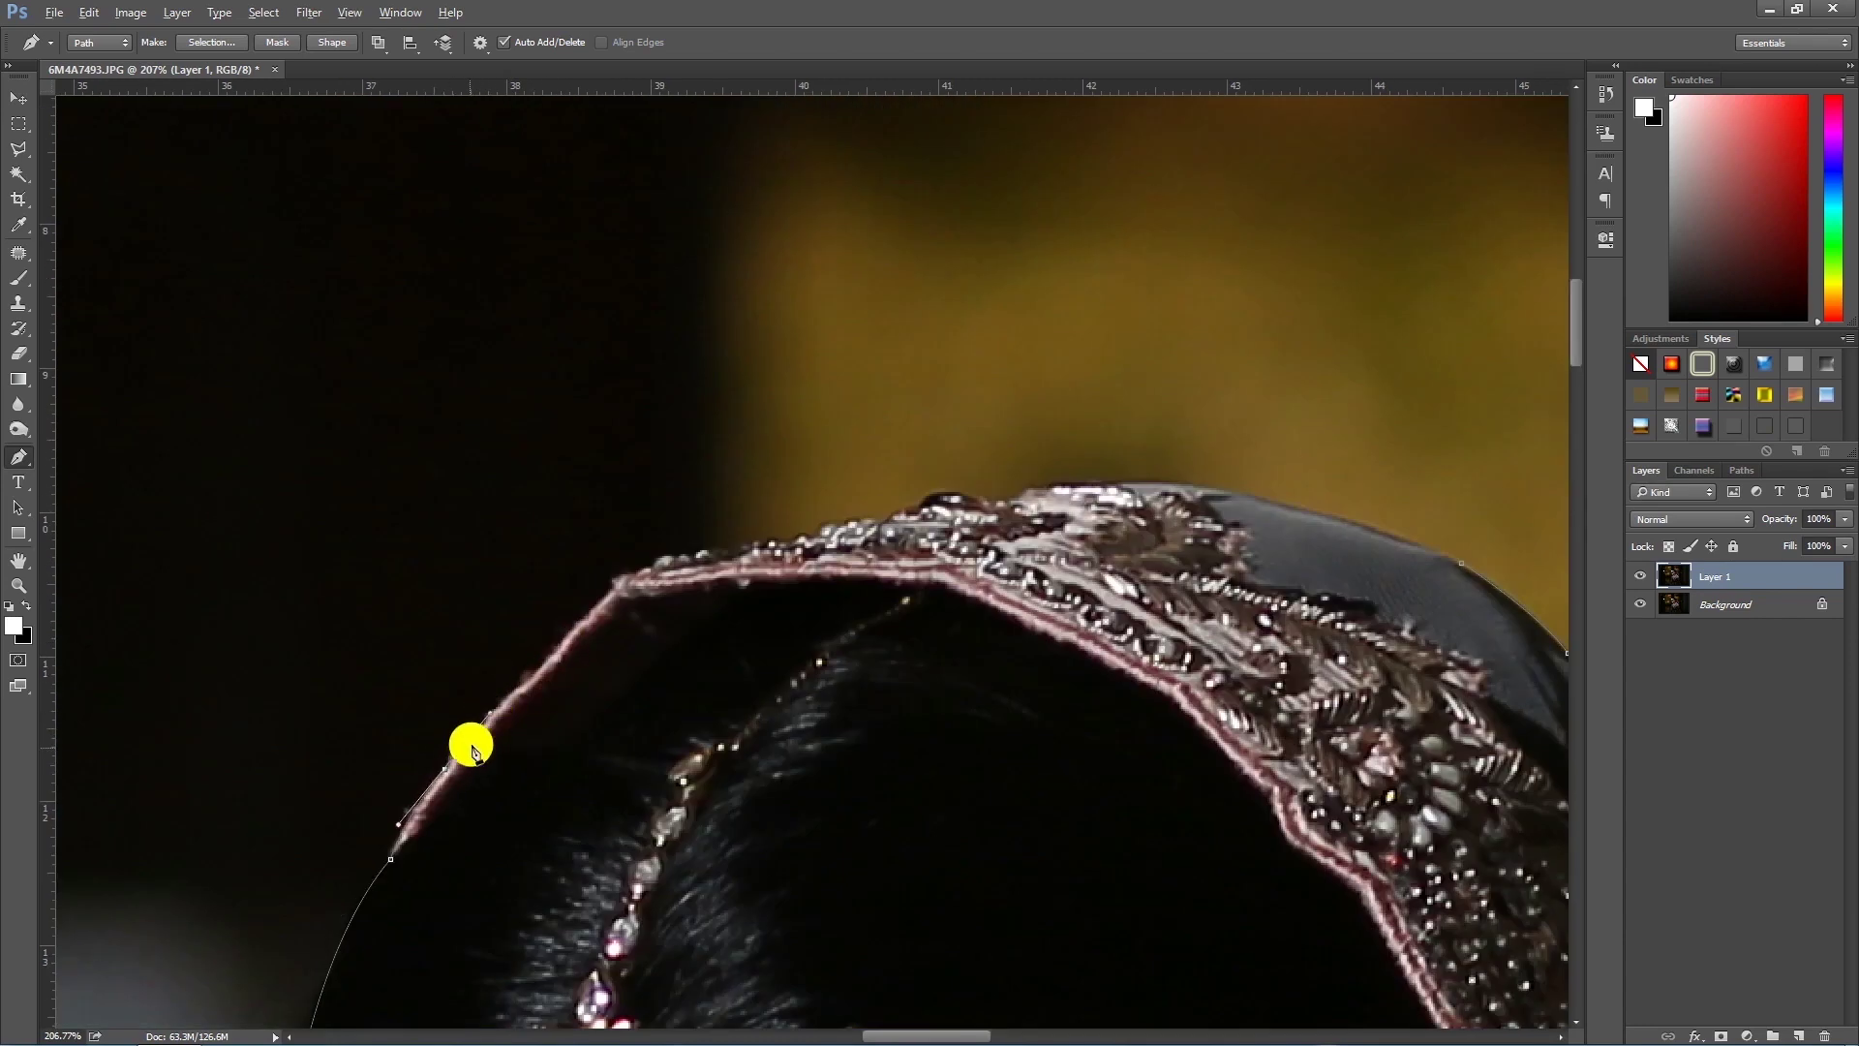
scroll(593, 738, "up", 3)
scroll(592, 738, "right", 4)
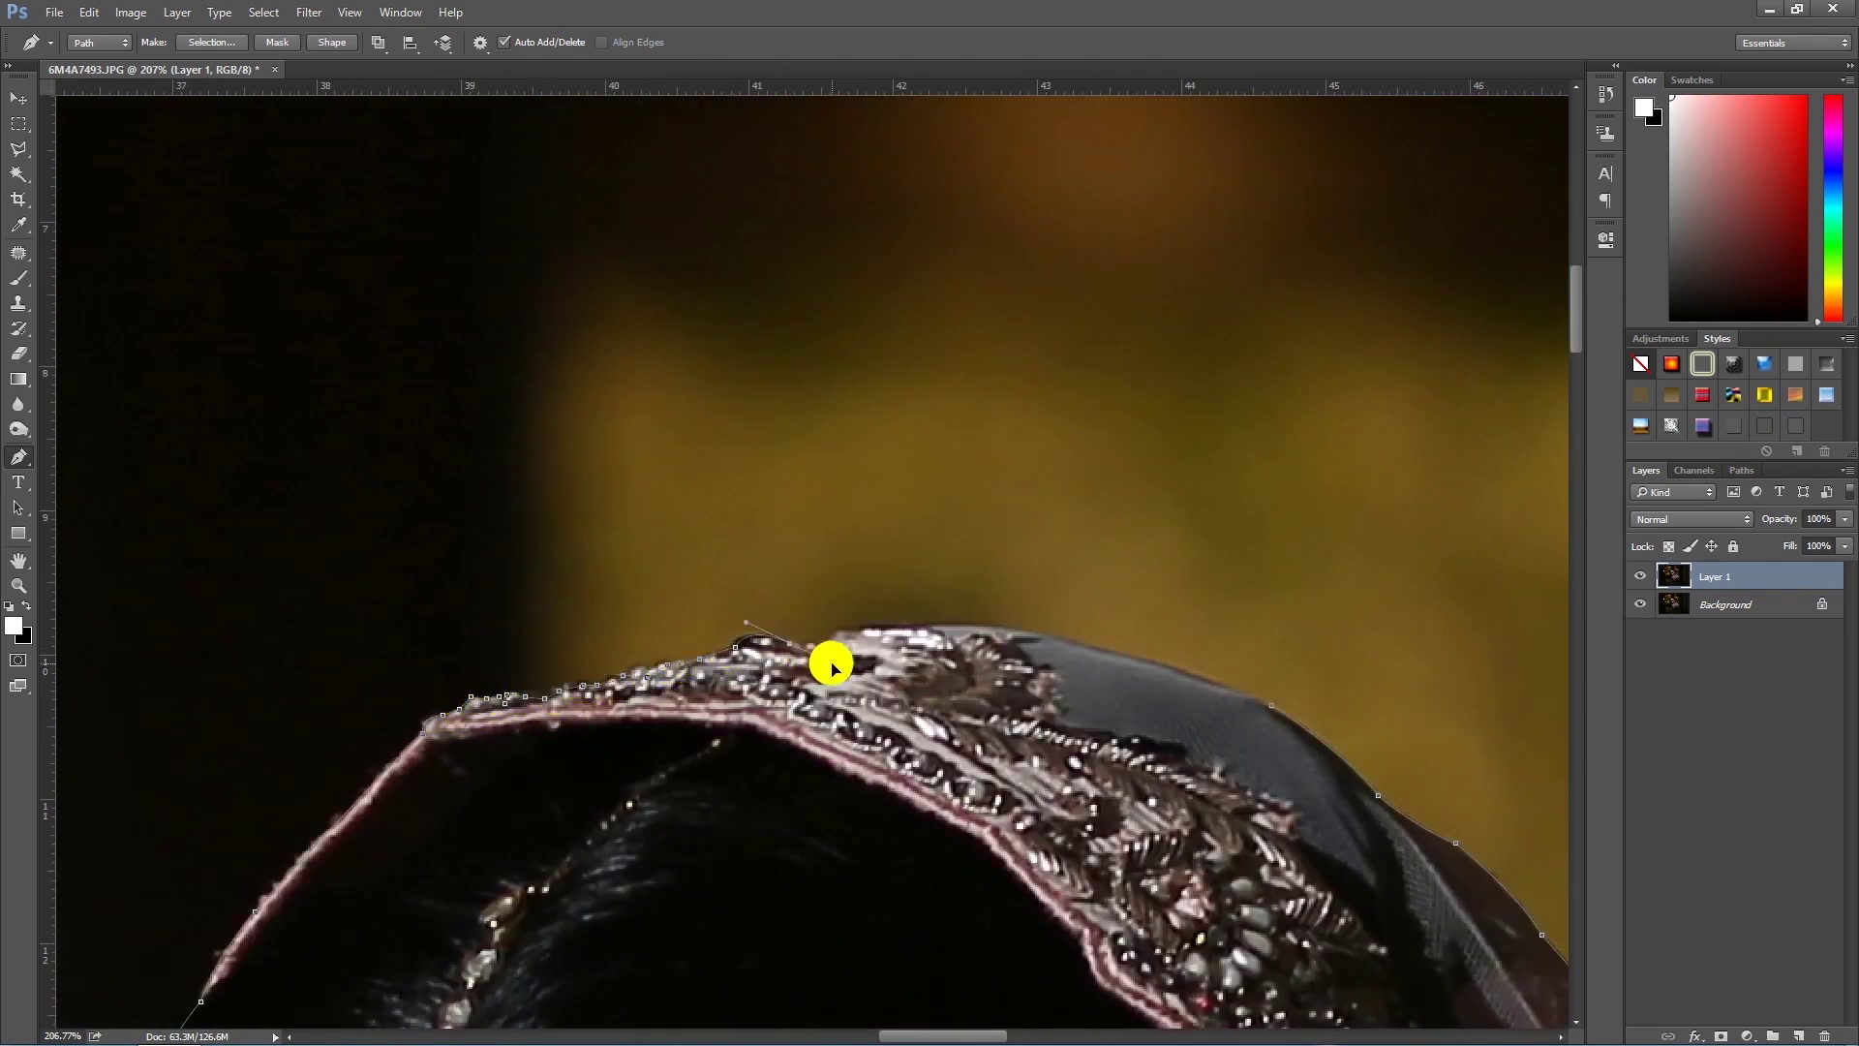
scroll(678, 619, "right", 11)
scroll(581, 615, "down", 1)
left_click_drag(484, 598, 542, 615)
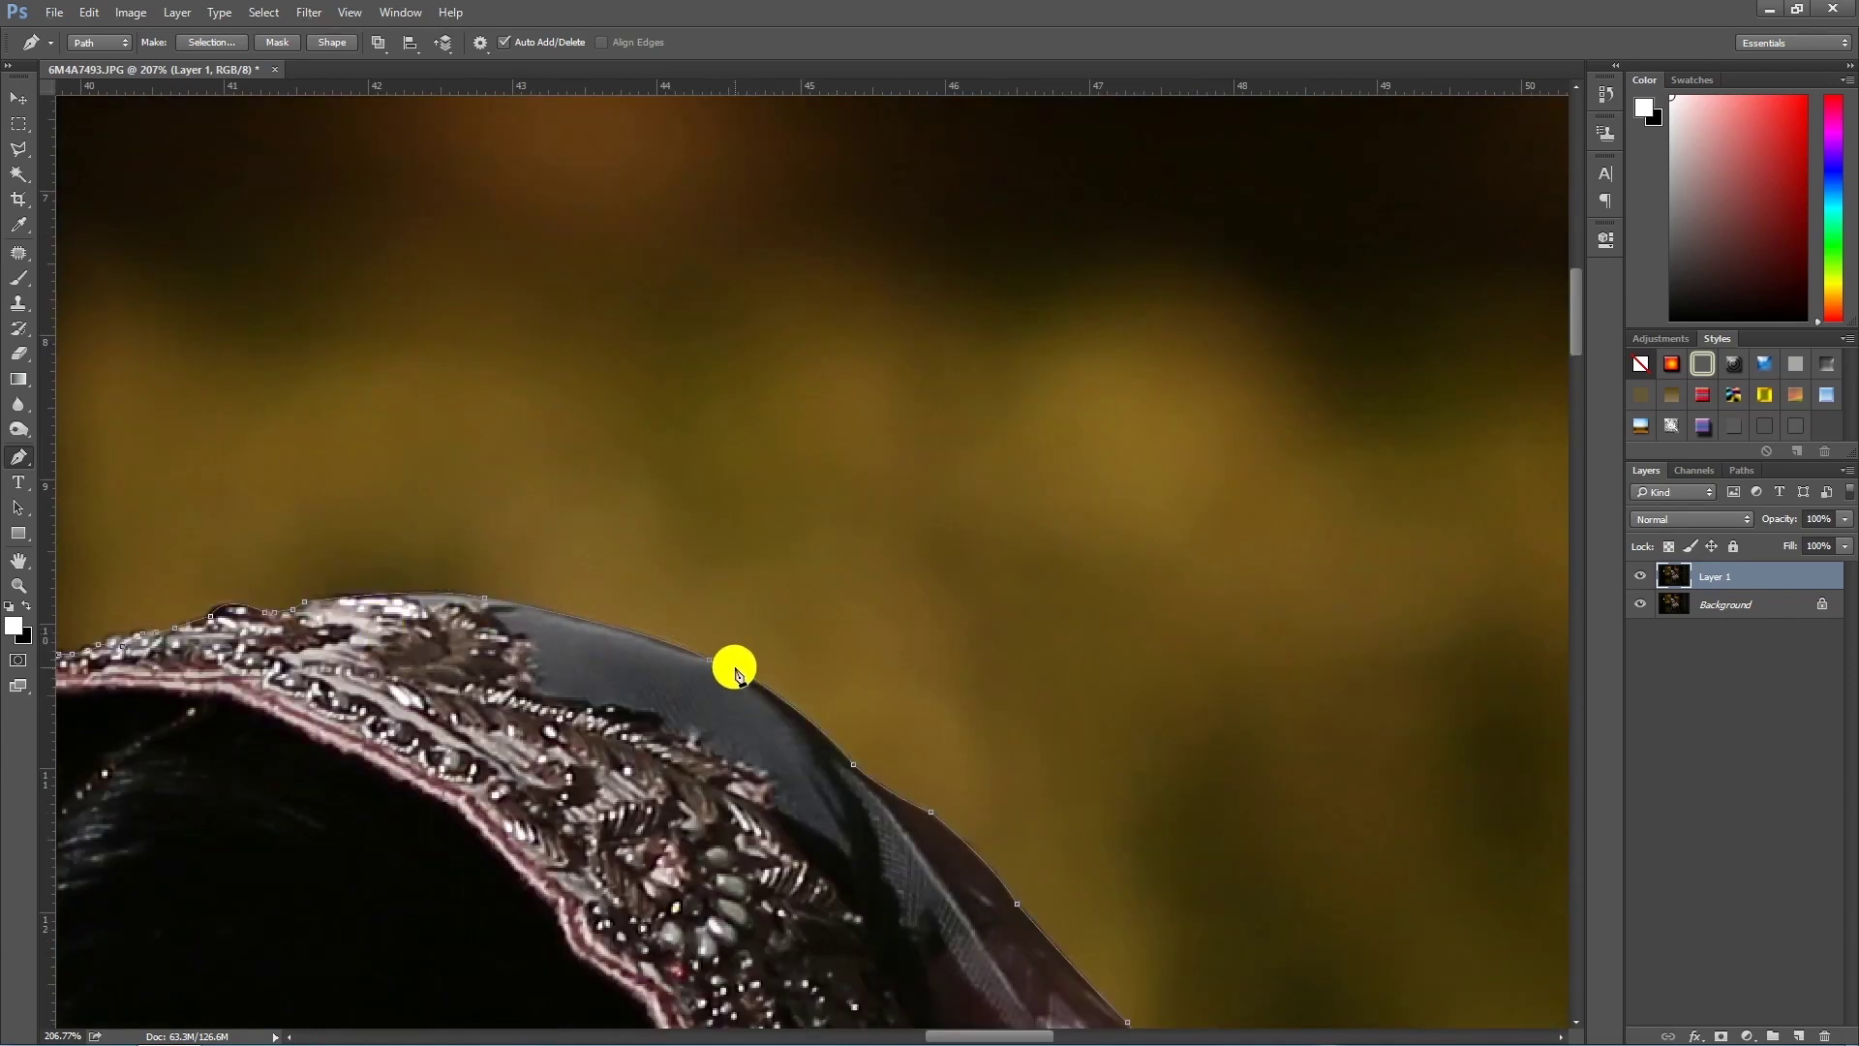
right_click(732, 666)
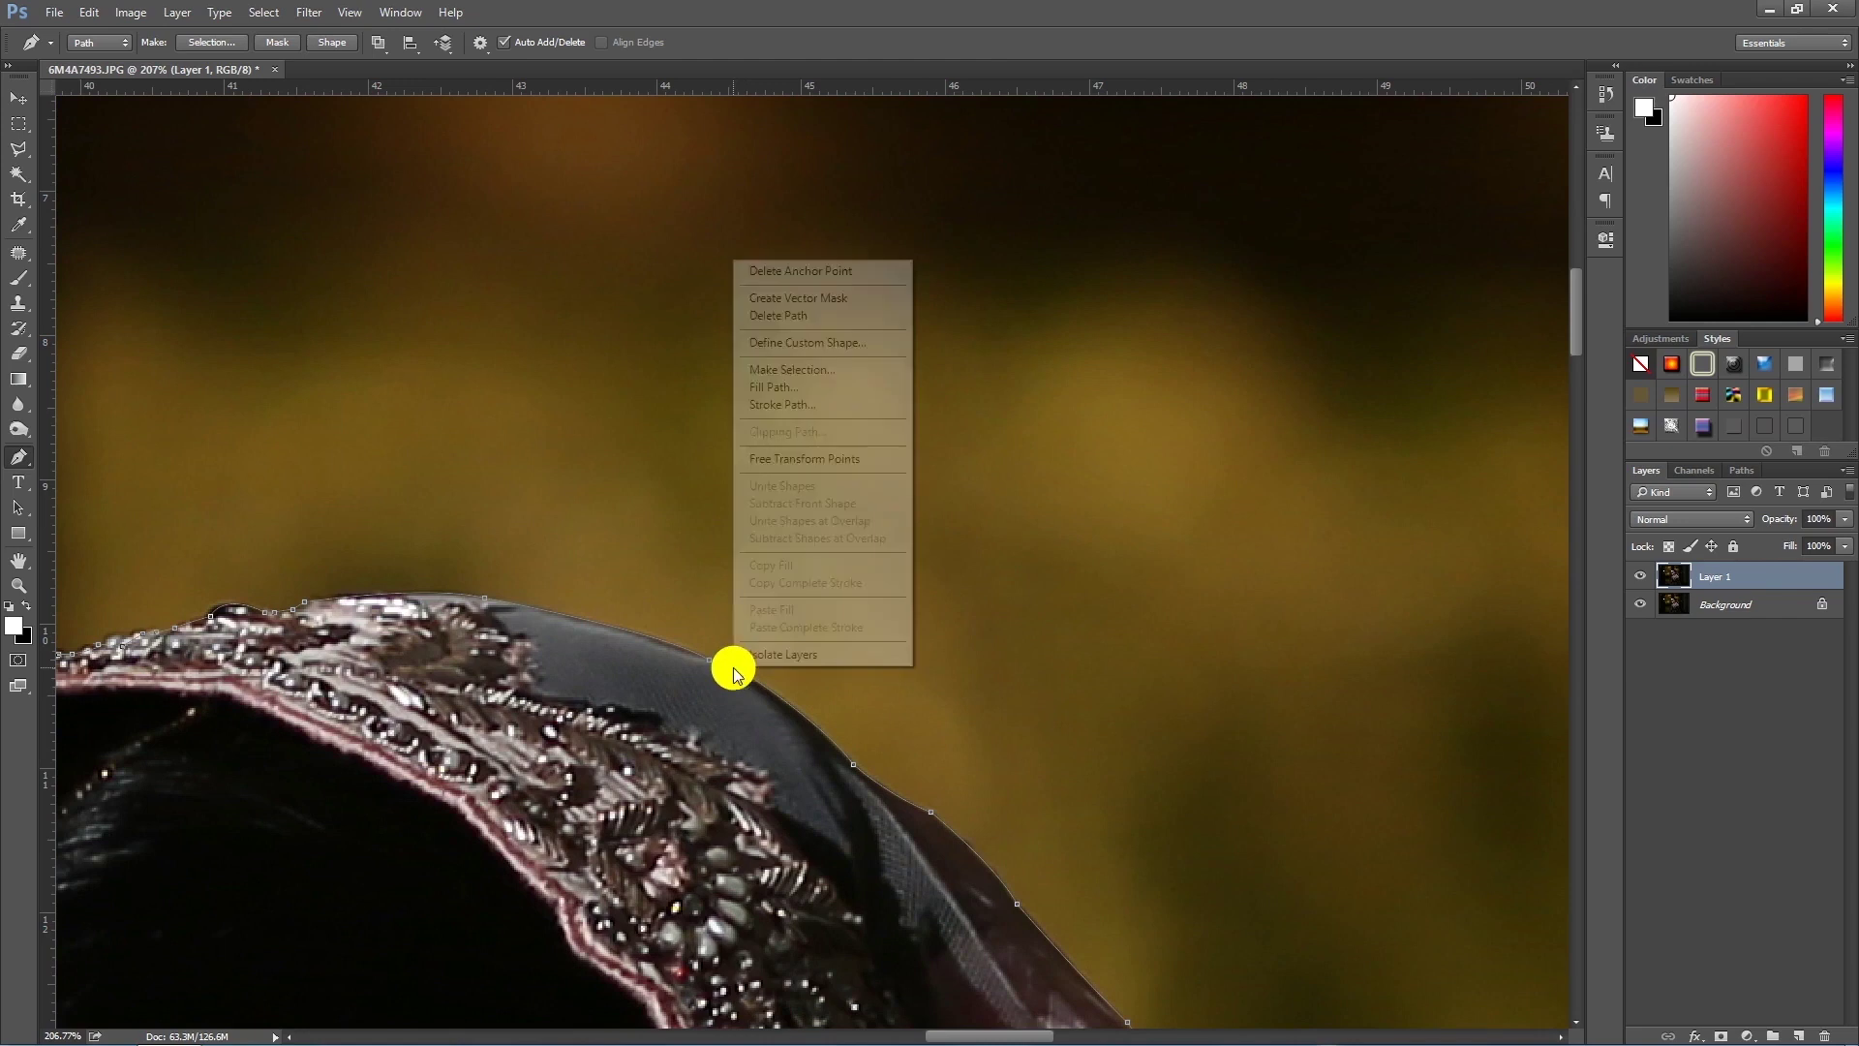
Step: Convert the bride path to a selection and copy it onto Layer 2
left_click(818, 371)
key("Return")
key("m")
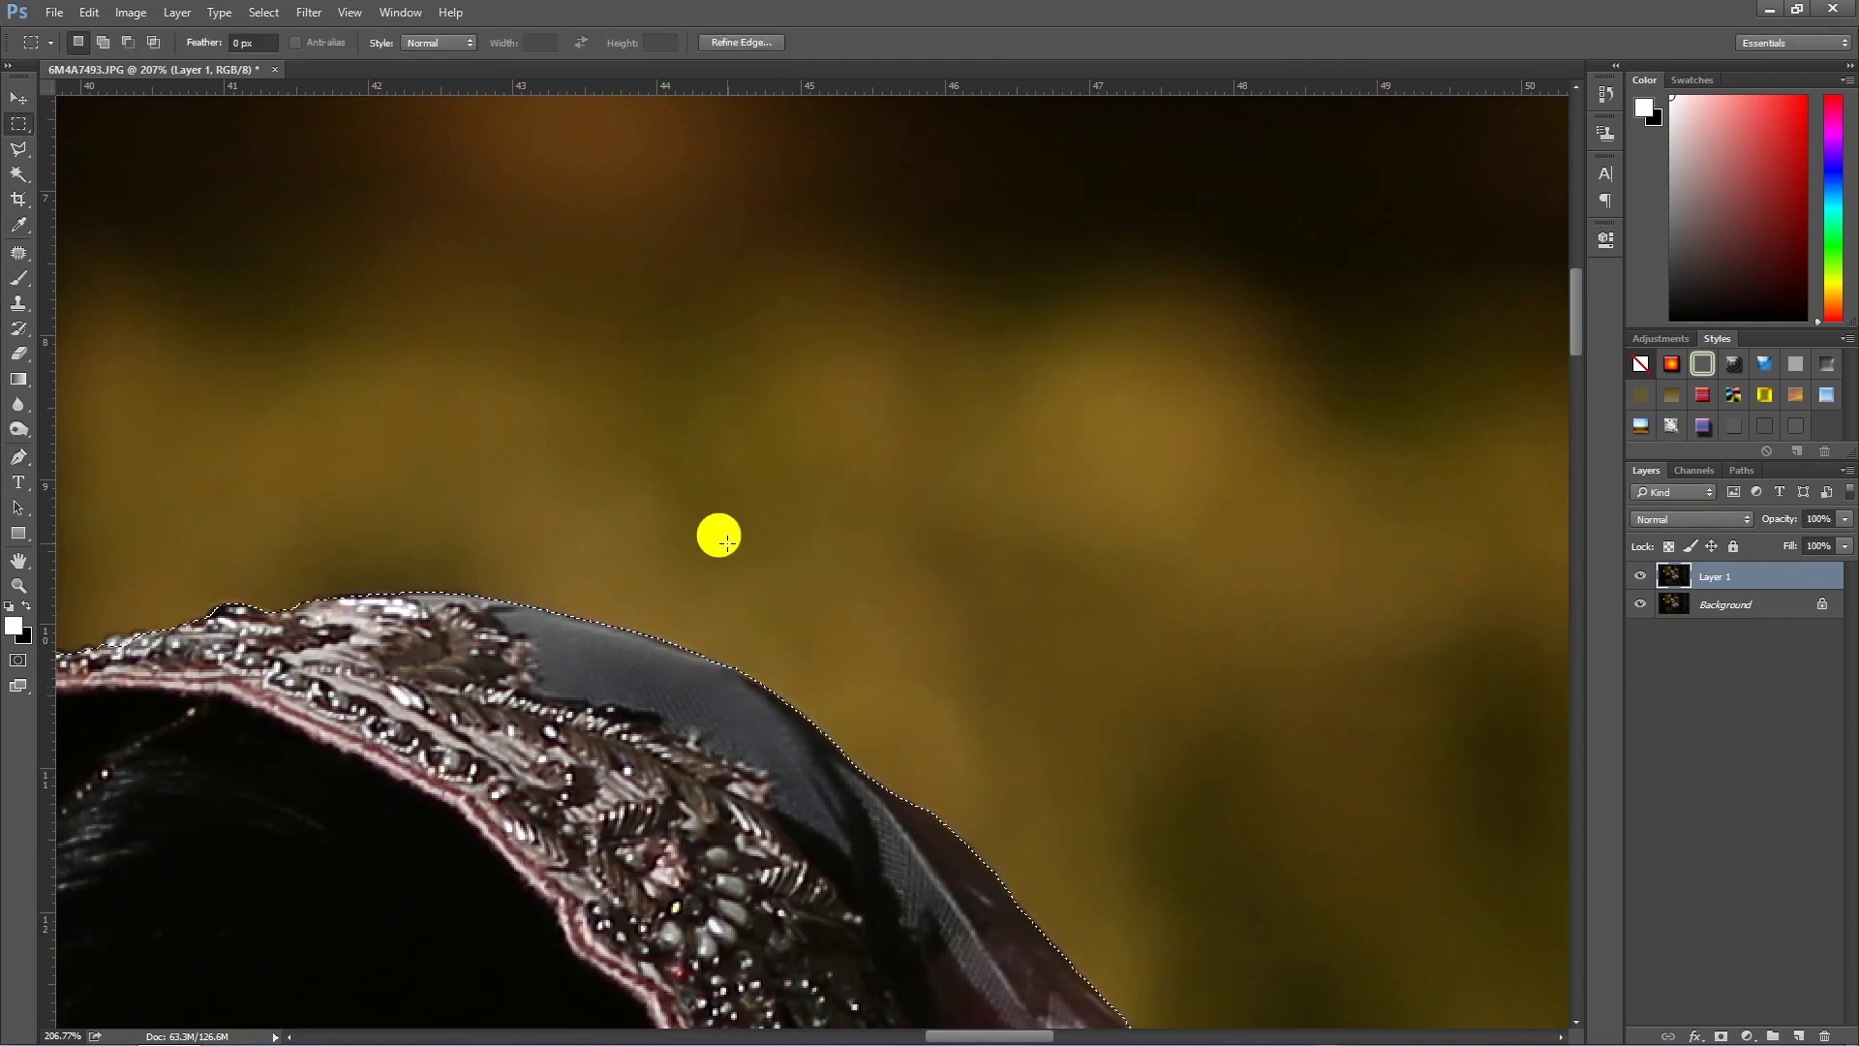
scroll(726, 542, "up", 2)
scroll(712, 523, "down", 4)
scroll(715, 520, "down", 1)
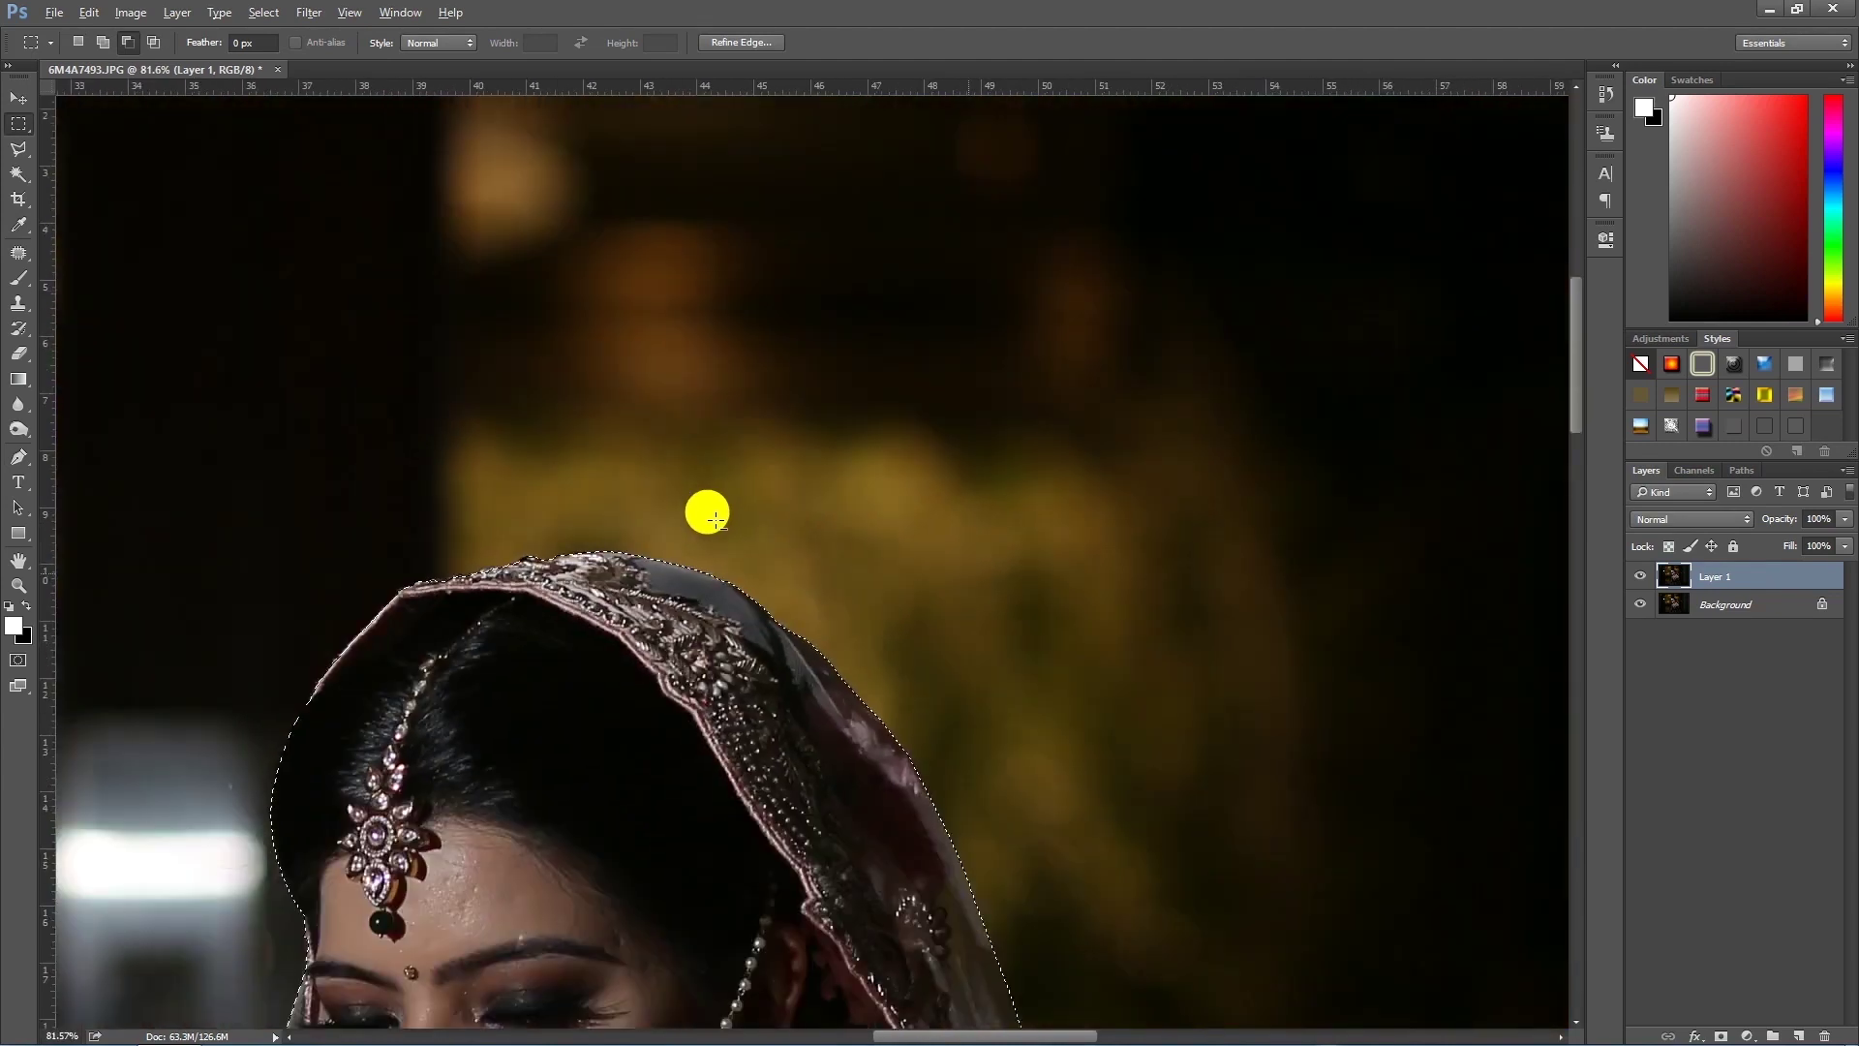
scroll(714, 519, "down", 5)
scroll(702, 504, "down", 1)
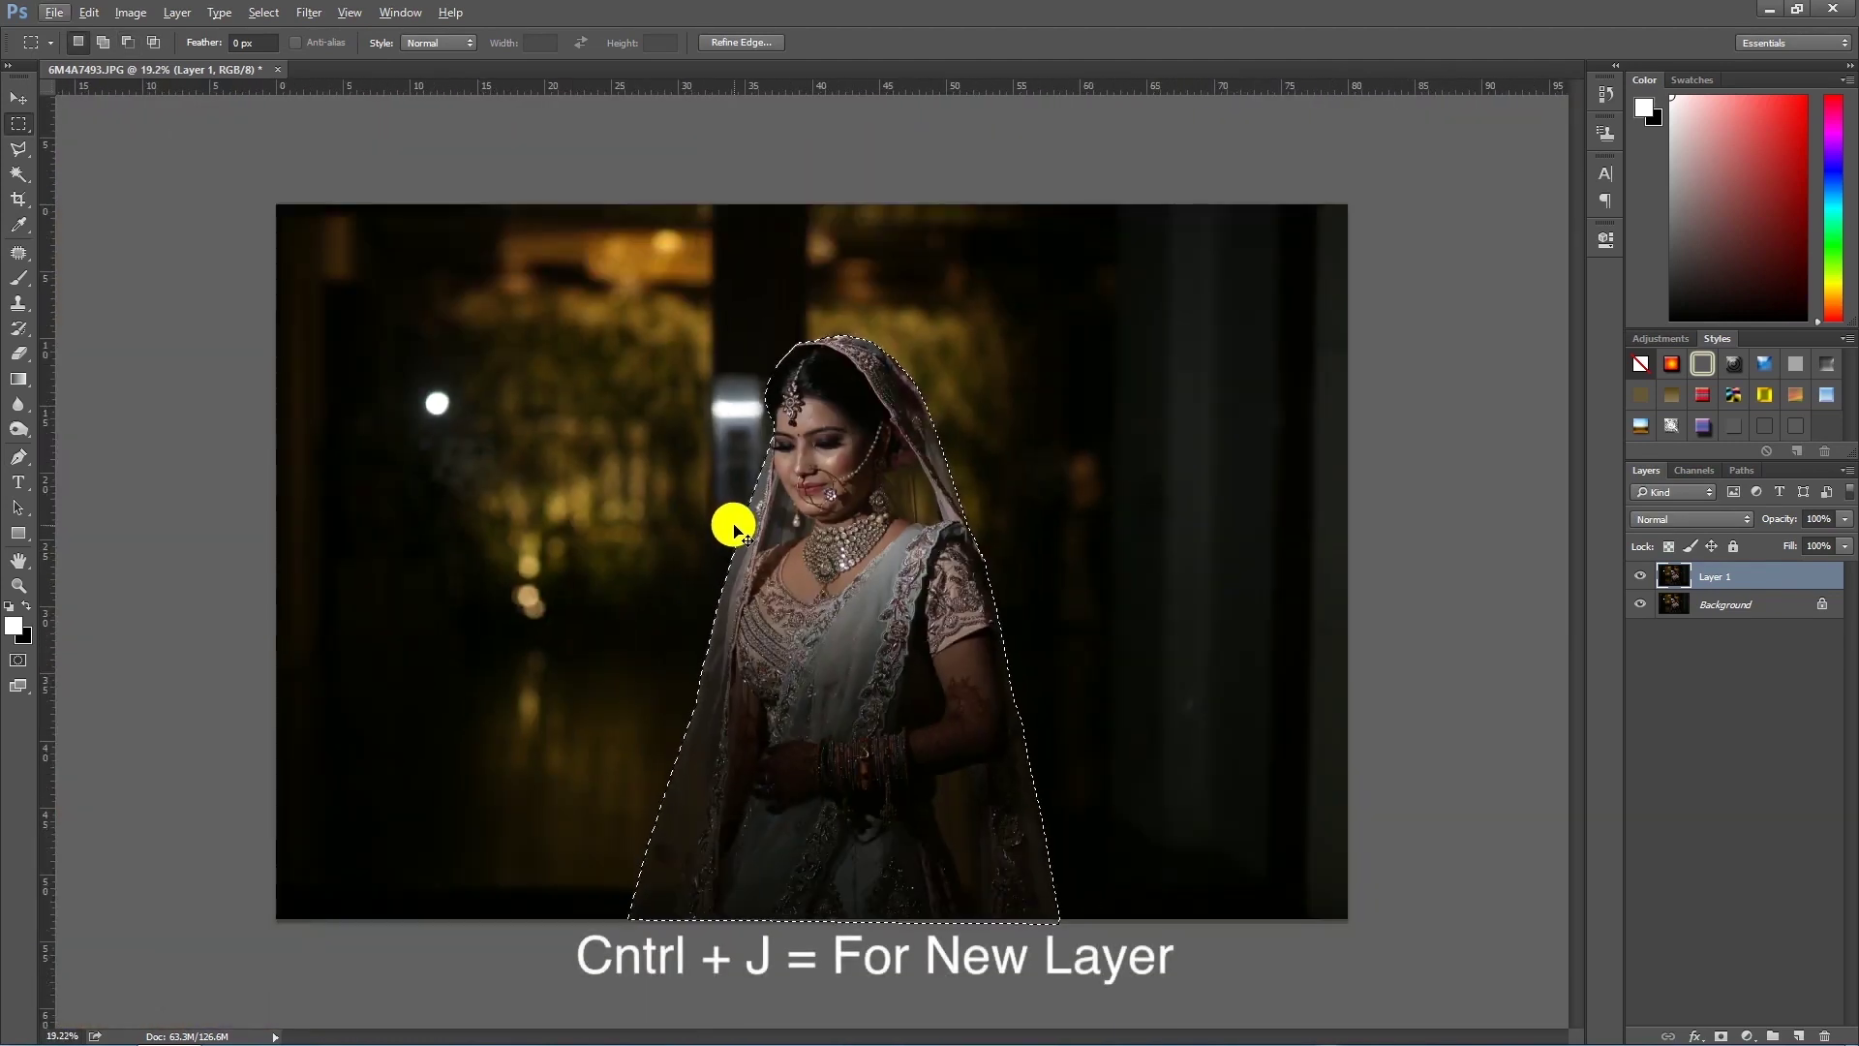
key("ctrl+j")
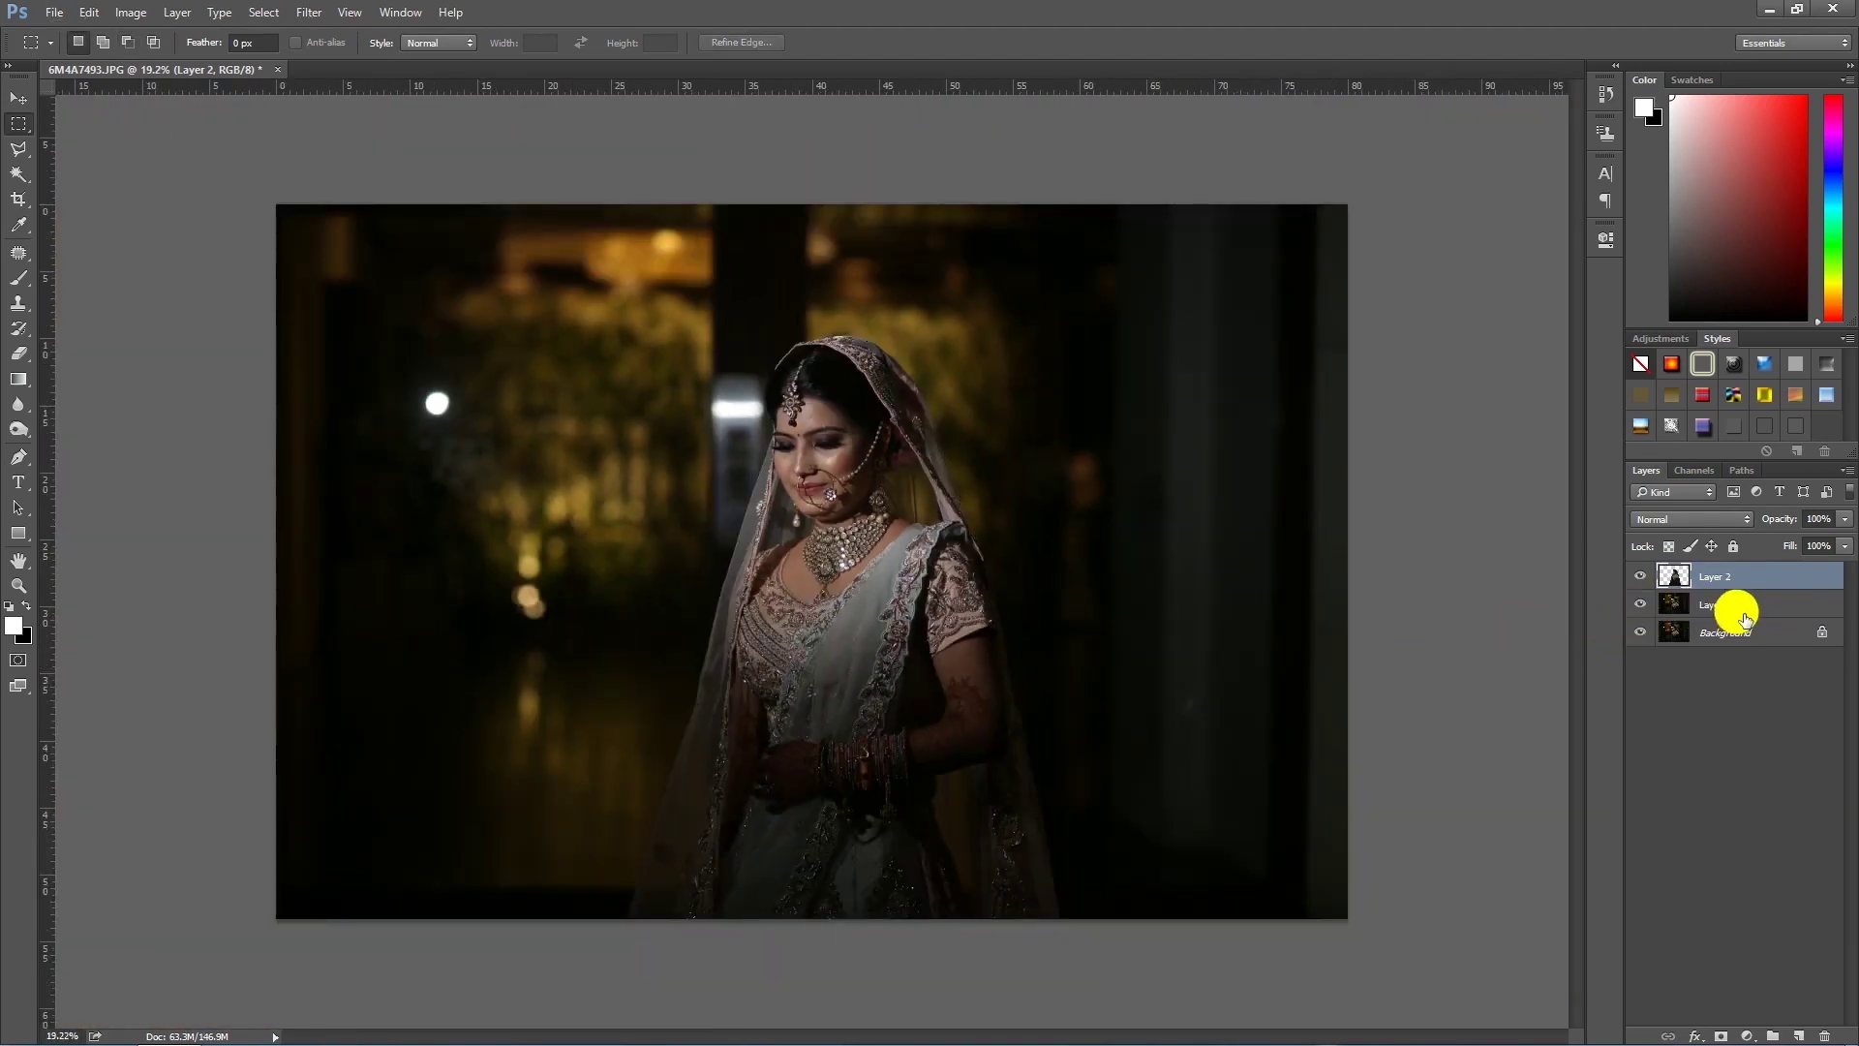
Step: Delete Layer 1 and the Background layer
left_click(1743, 610)
left_click(1738, 635, "shift")
left_click_drag(1738, 634, 1833, 1036)
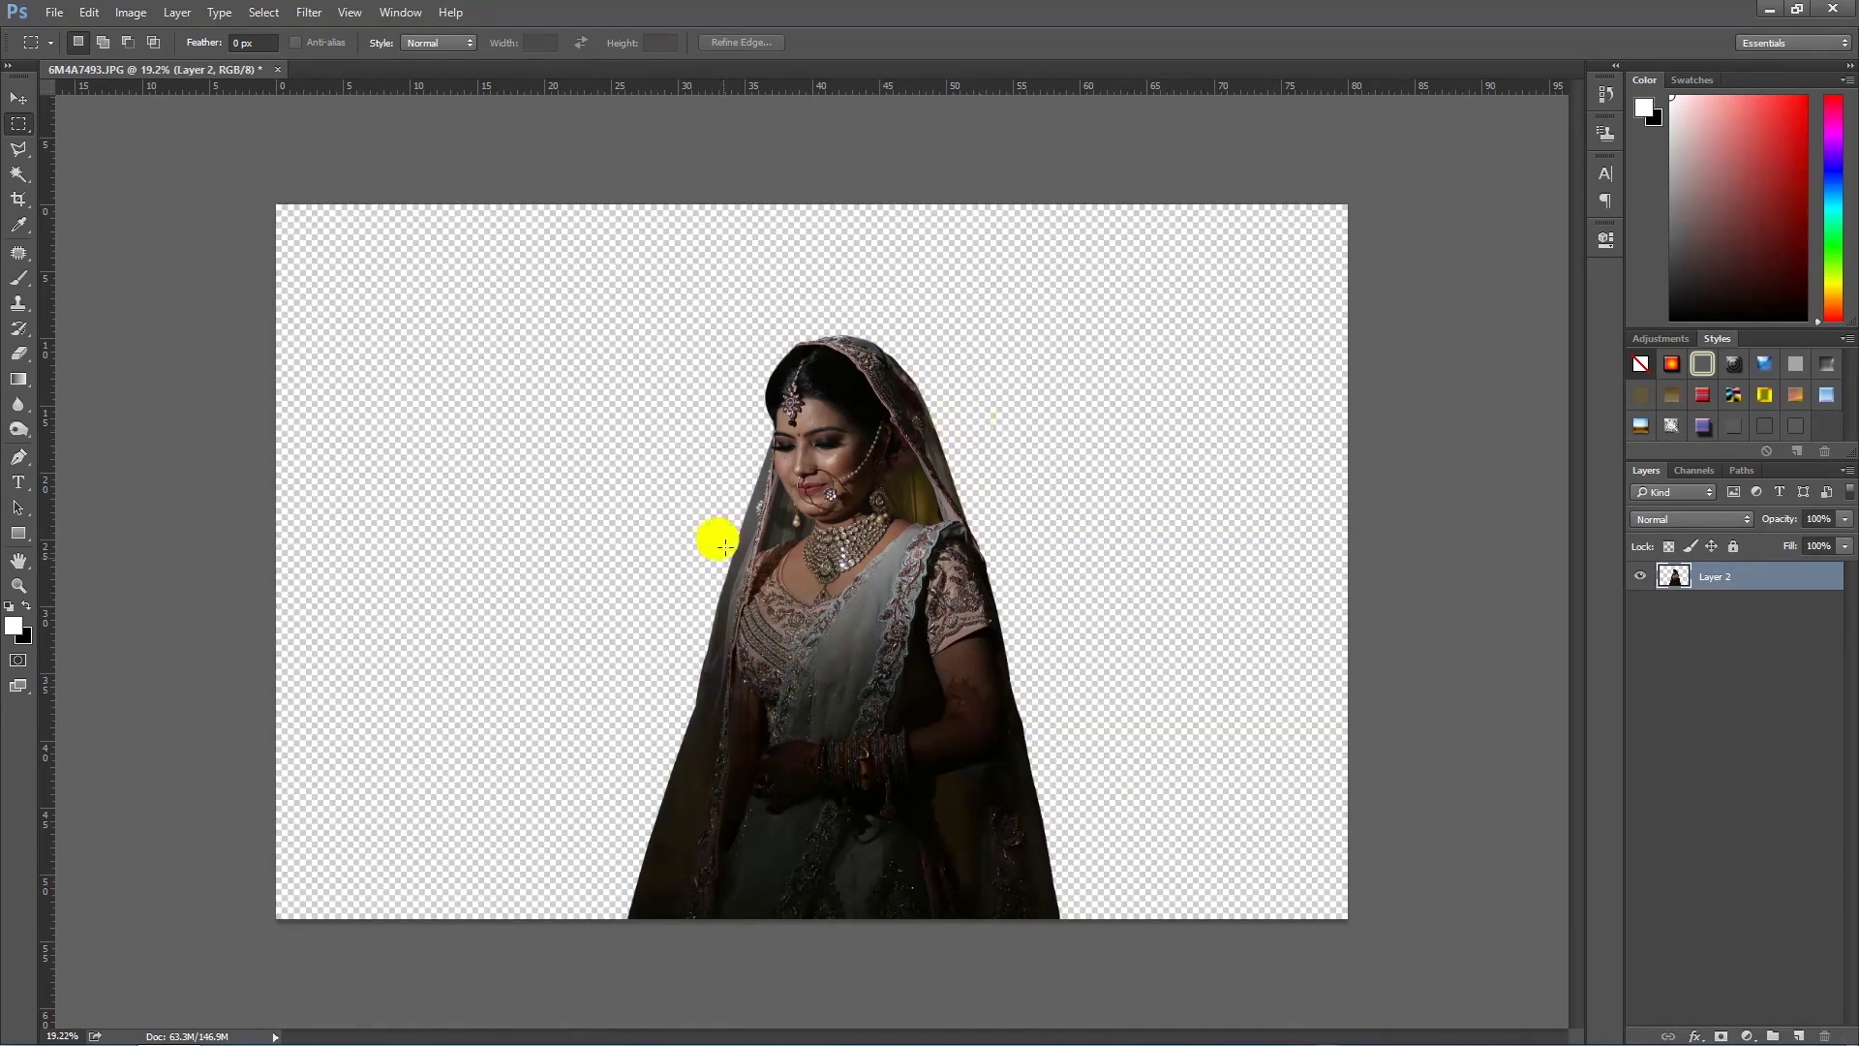
Step: Scale the bride to about 40%, move her to the bottom edge, and fit the canvas on screen
key("ctrl+t")
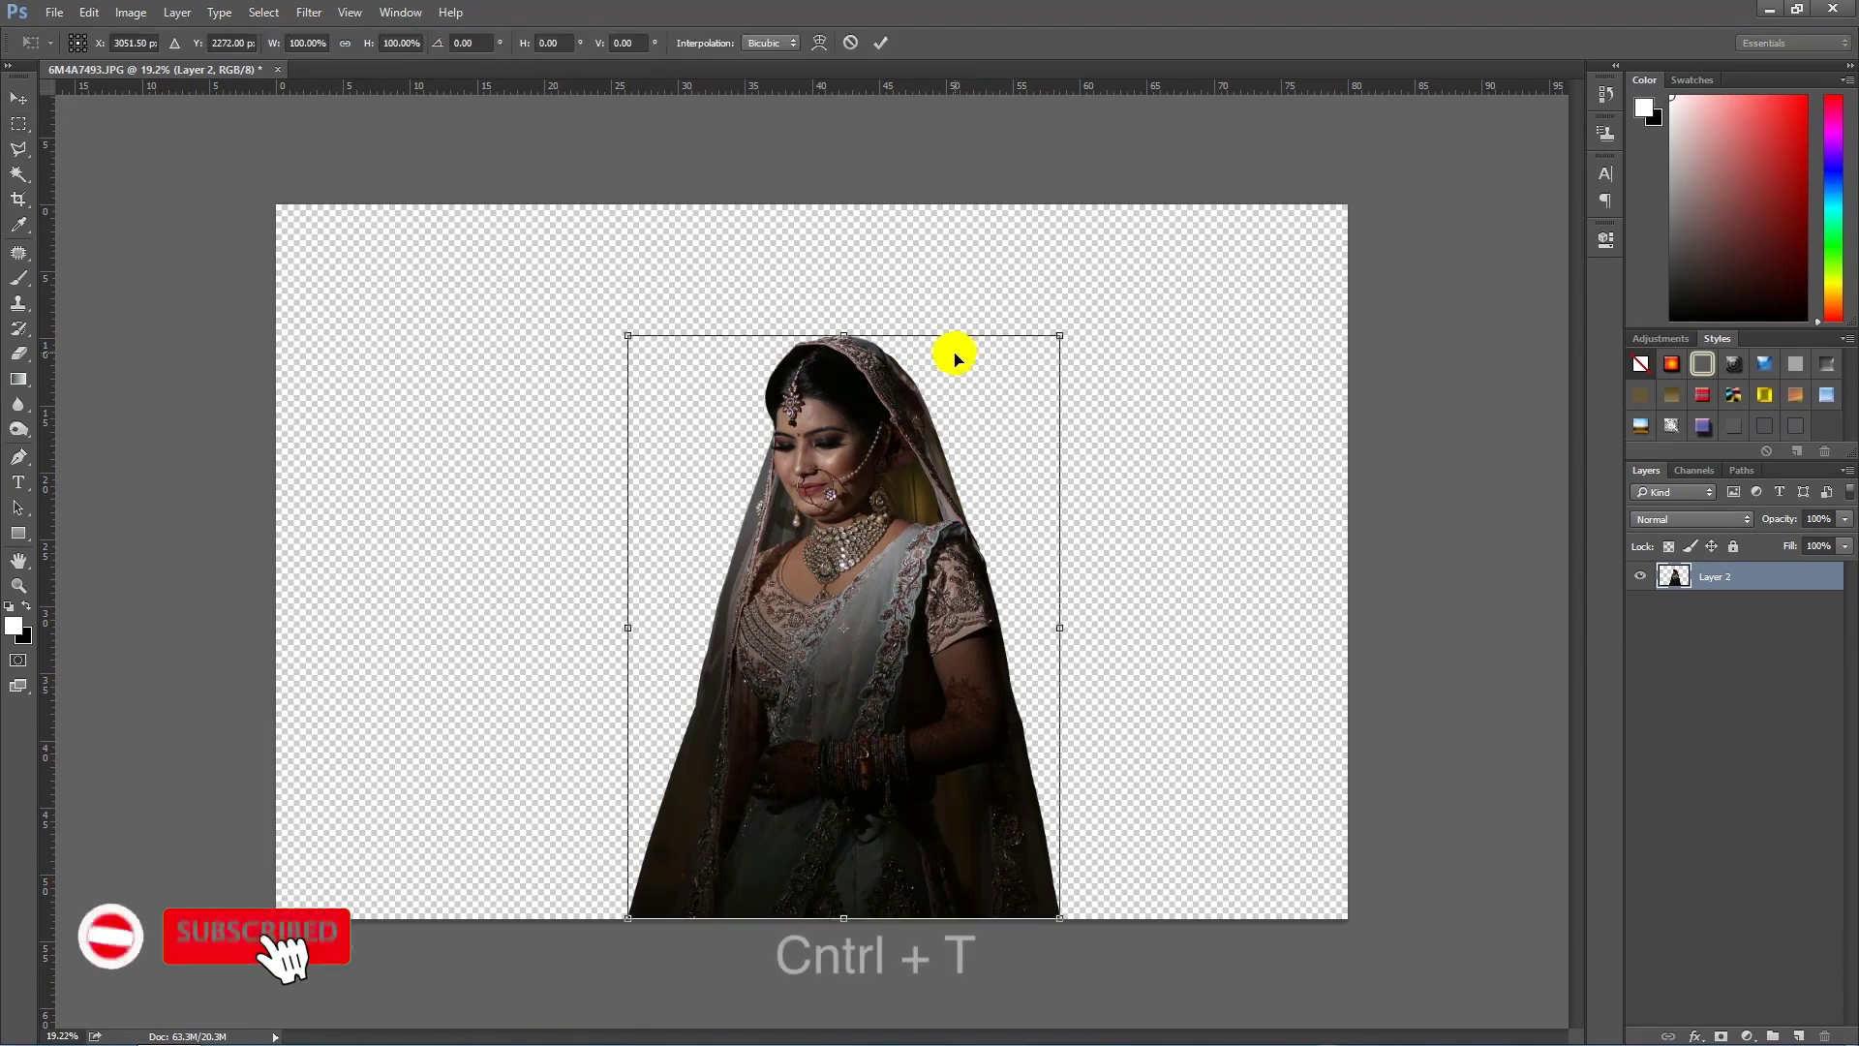
left_click_drag(1054, 336, 939, 498)
mouse_move(955, 614)
left_mouse_down()
mouse_move(1041, 716)
mouse_move(1076, 673)
mouse_move(1036, 731)
left_mouse_up()
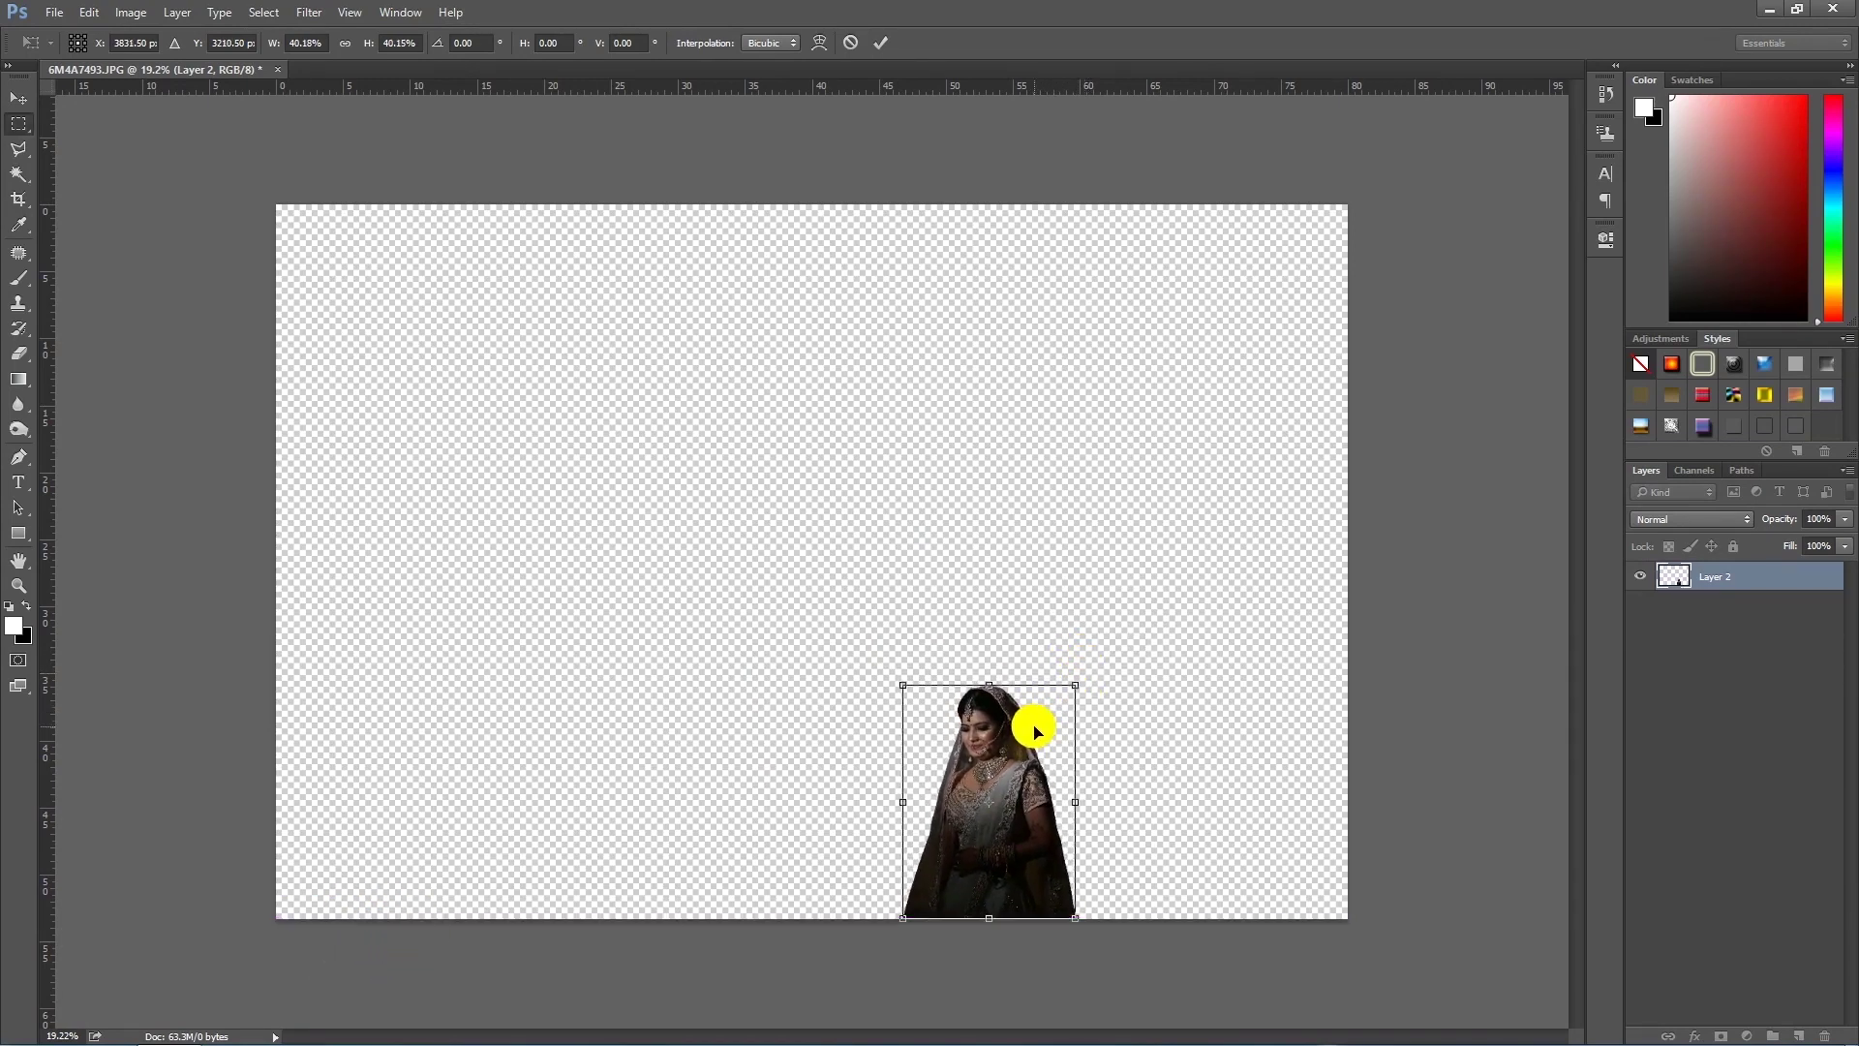
key("Return")
key("ctrl+minus")
key("ctrl+minus")
key("ctrl+0")
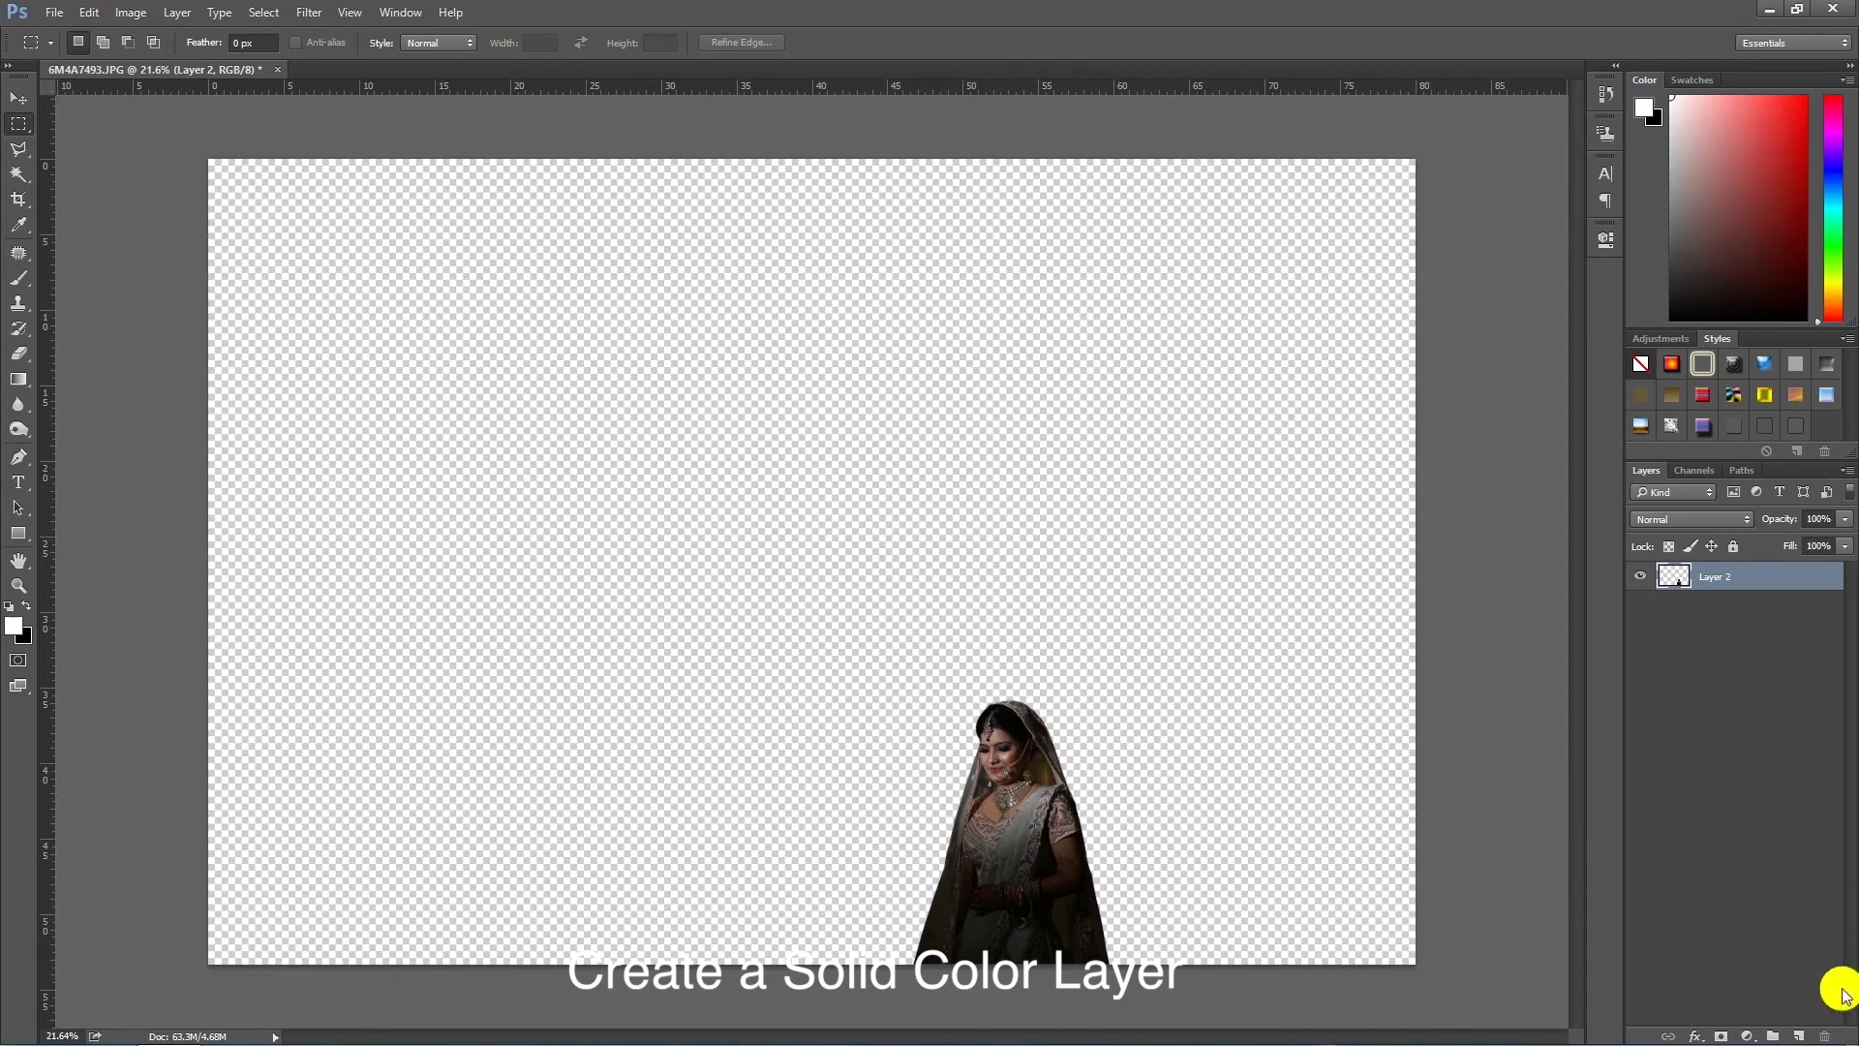
Step: Add a white Solid Color fill layer and place Color Fill 1 below Layer 2
left_click(1757, 1040)
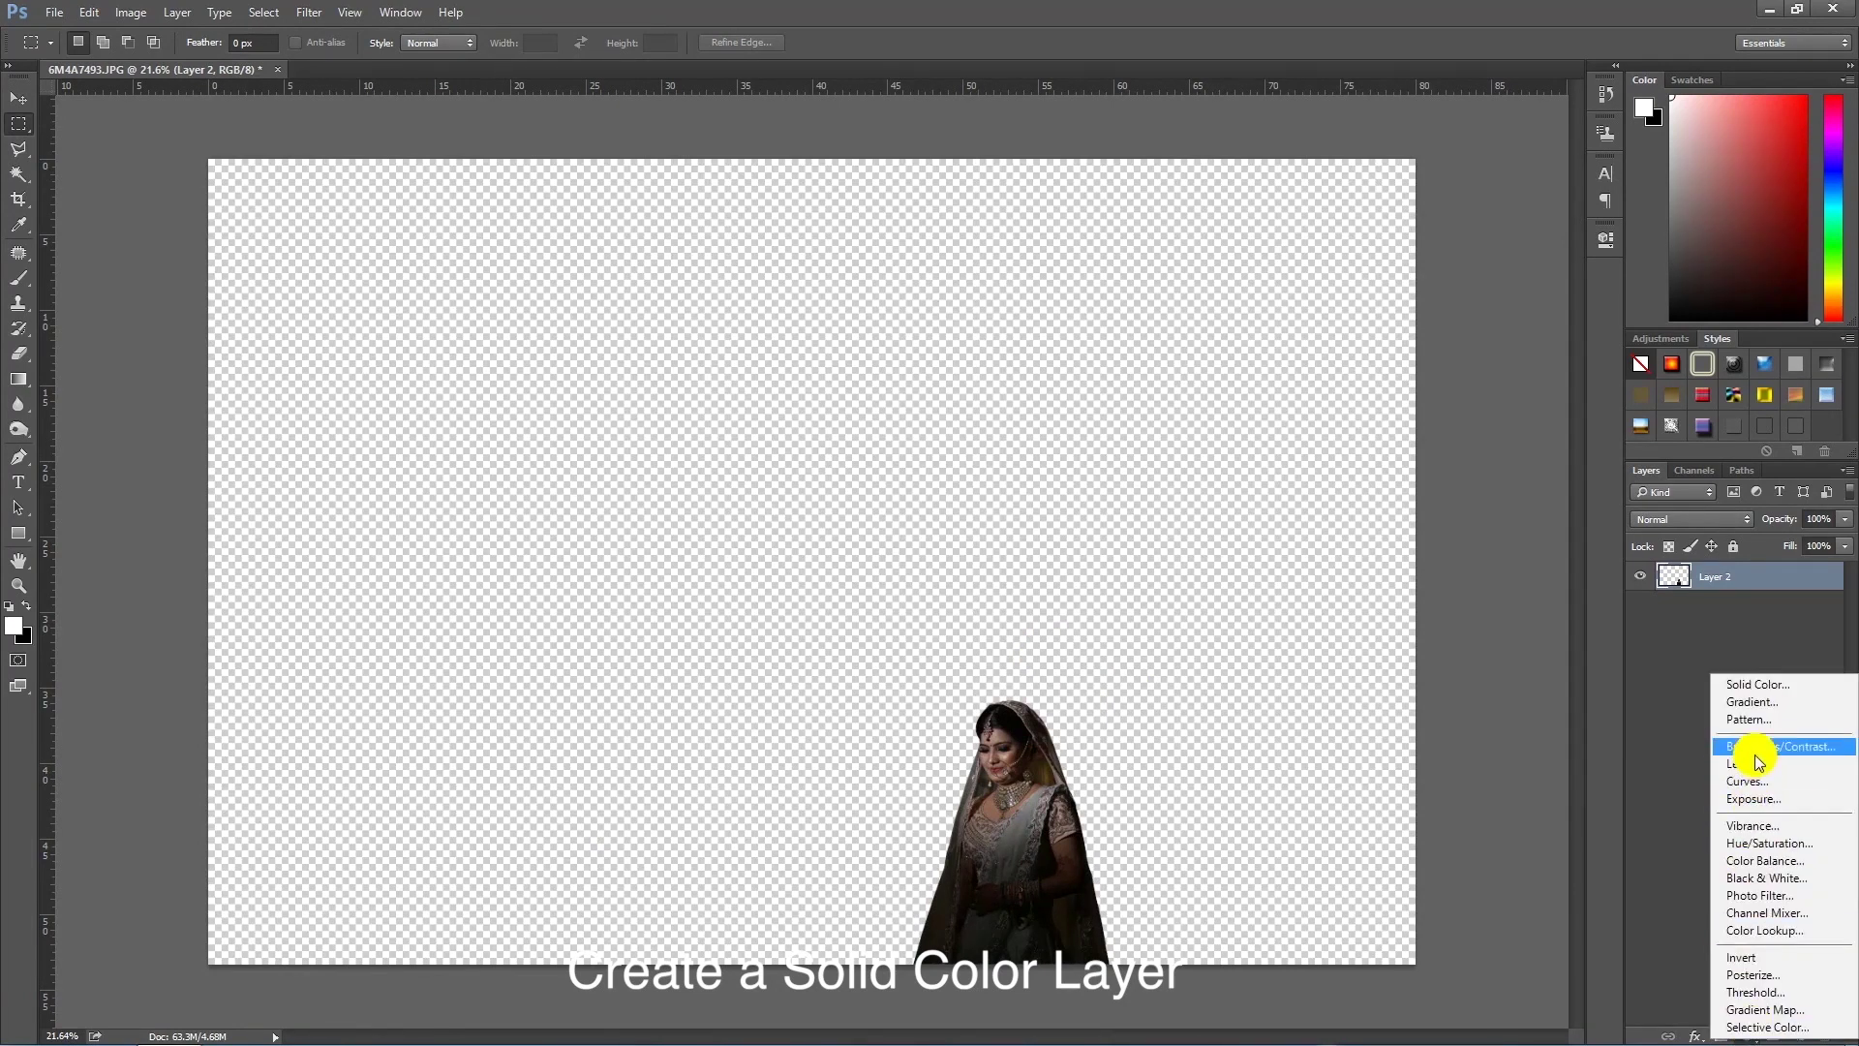
left_click(1758, 684)
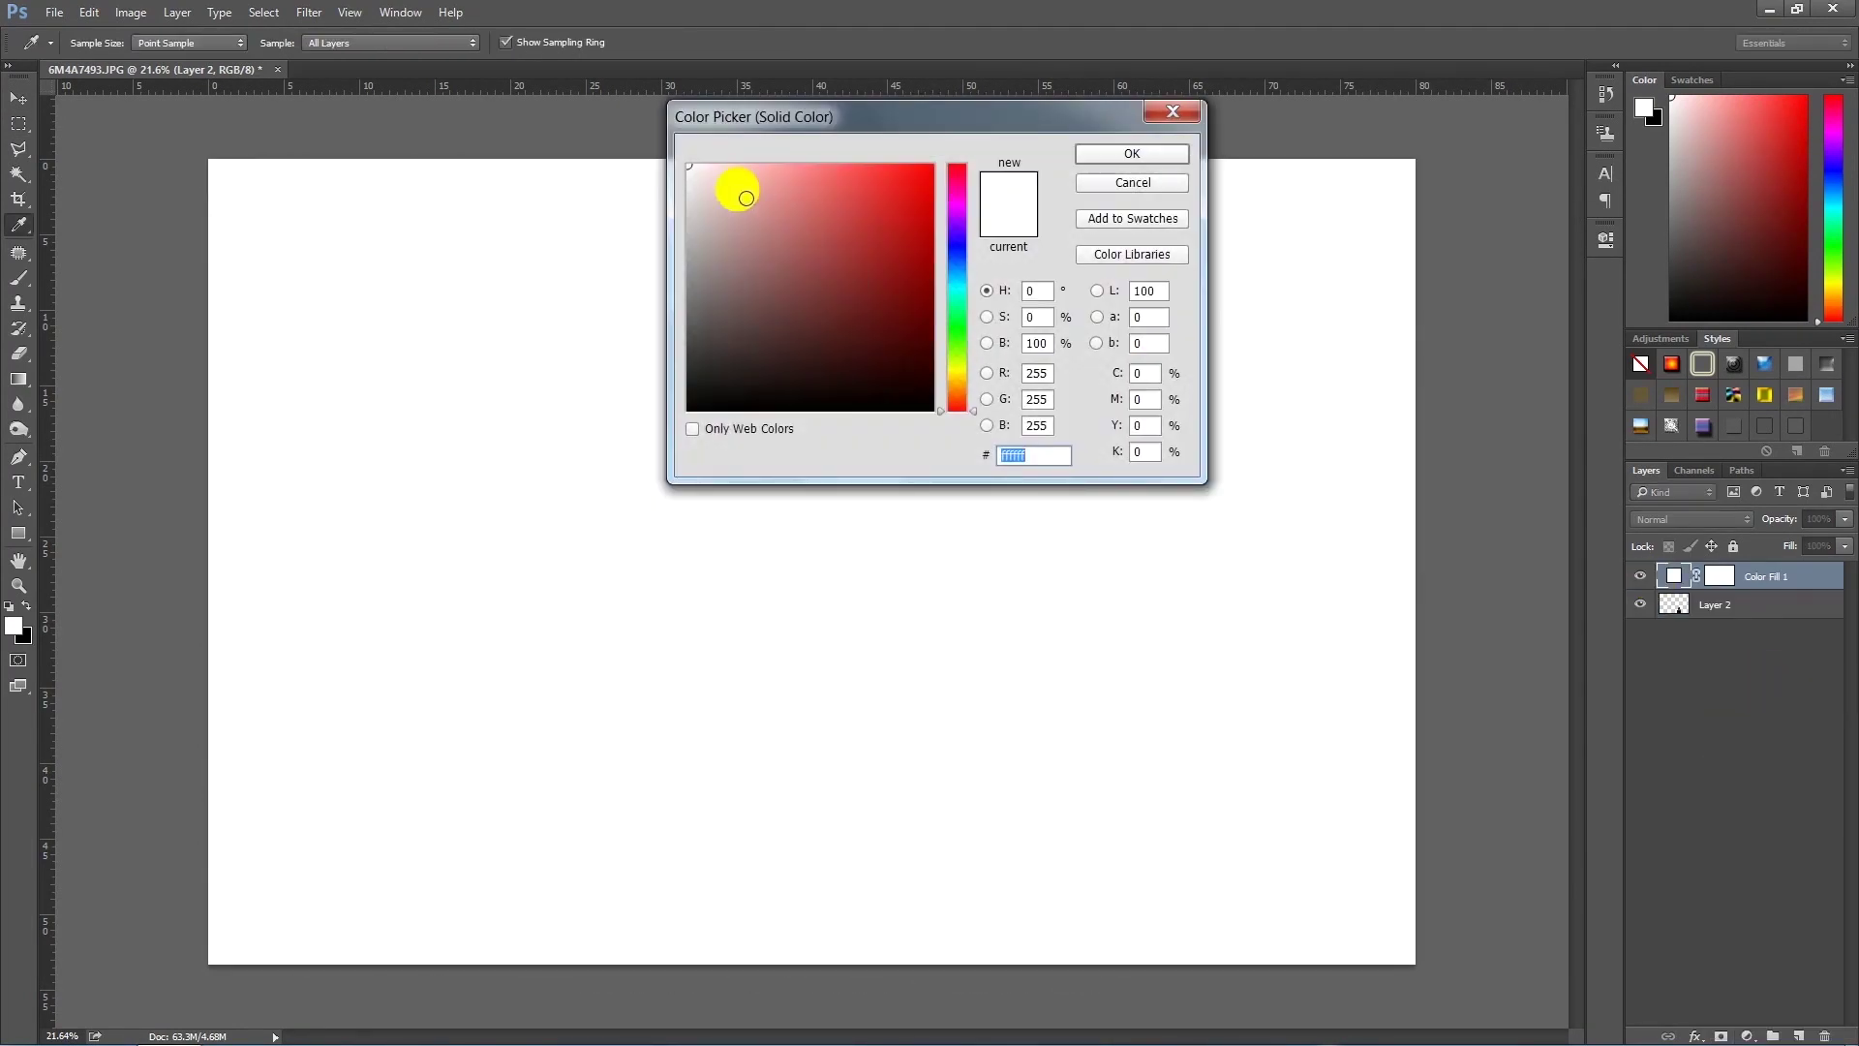
left_click(1111, 157)
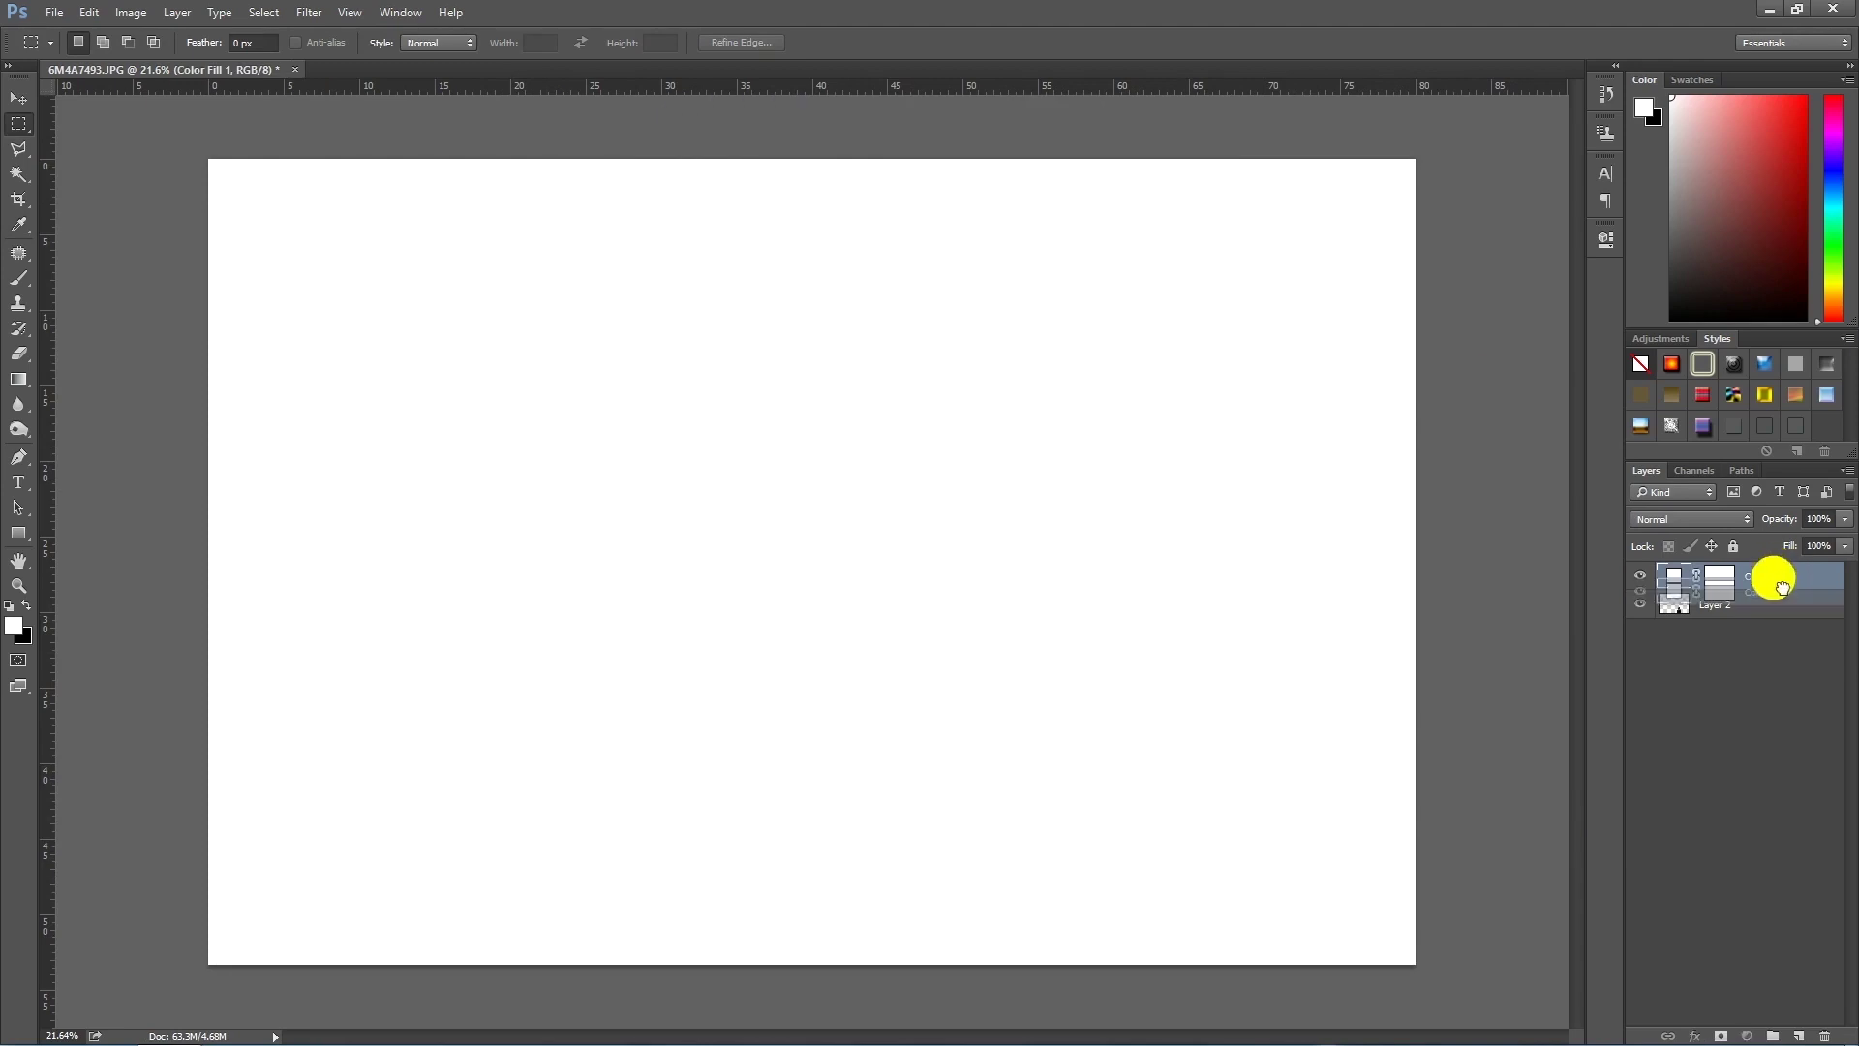
left_click_drag(1782, 588, 1773, 612)
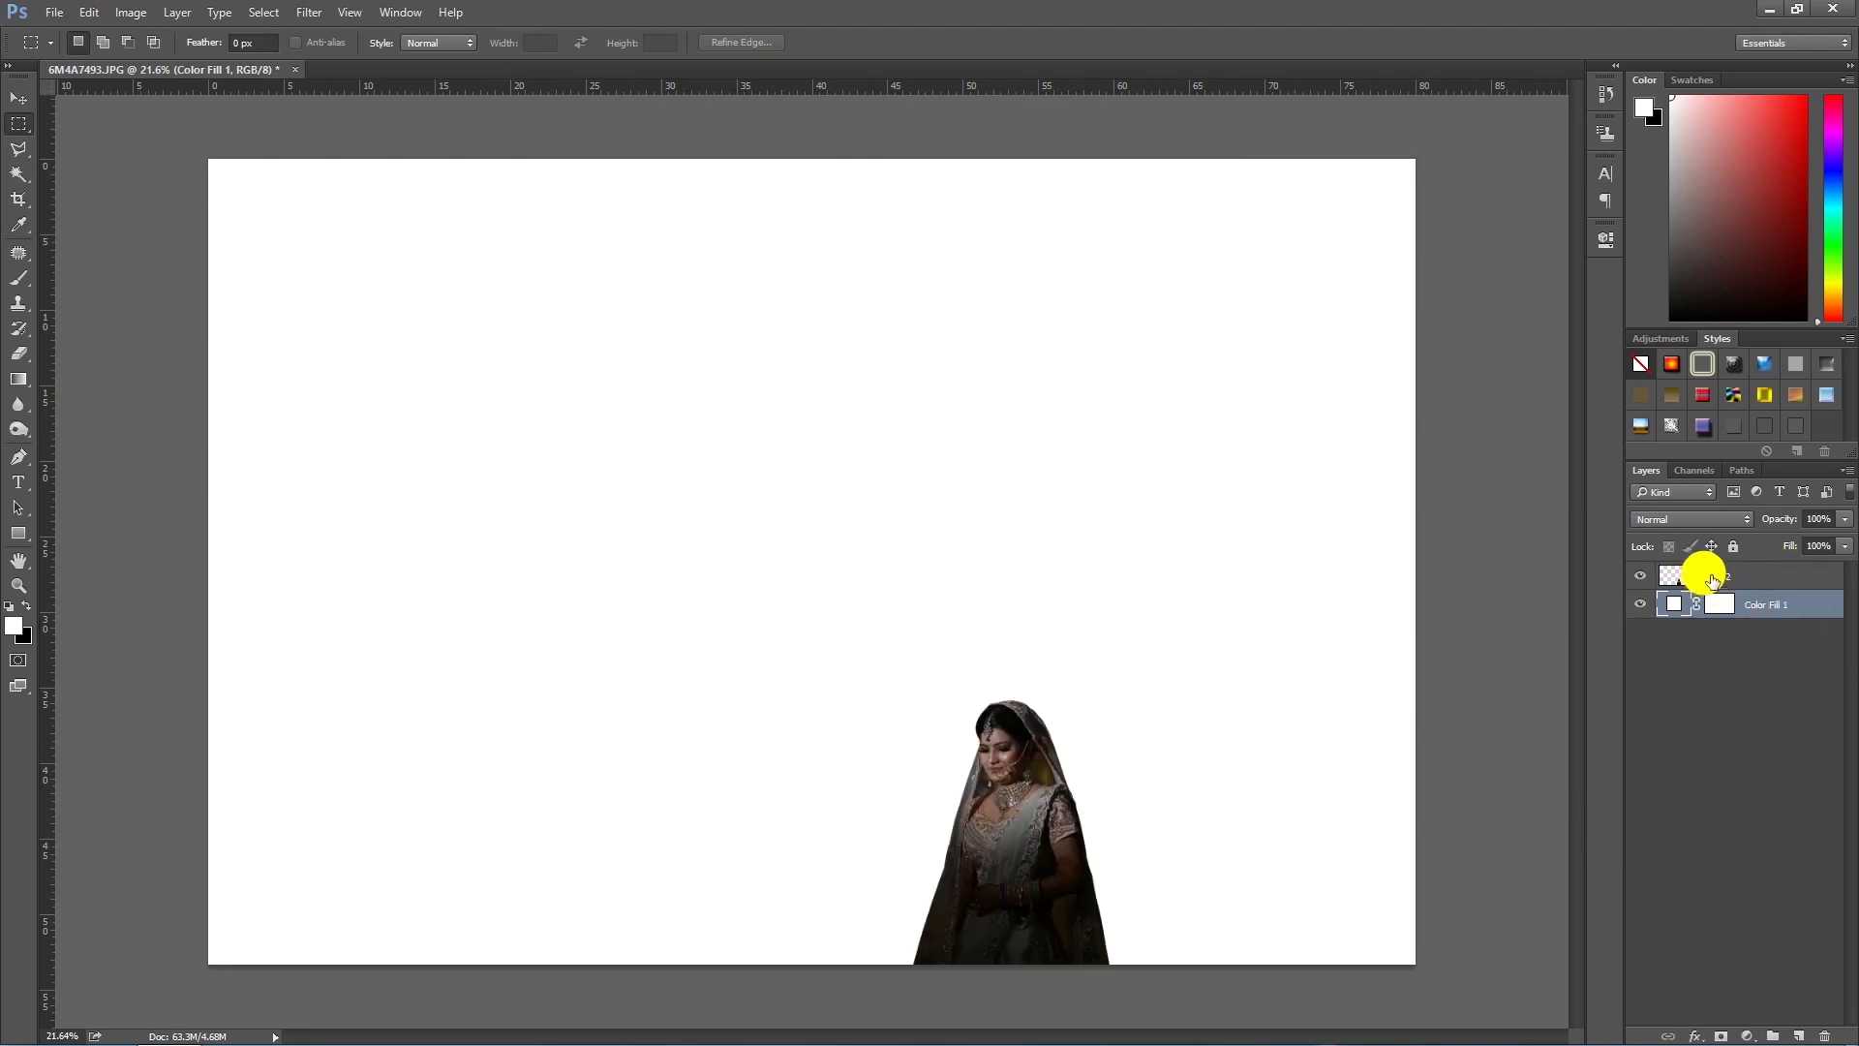
Step: Apply a Black & White adjustment to Layer 2 with Tint enabled and a lowered Reds value
left_click(1711, 579)
left_click(131, 12)
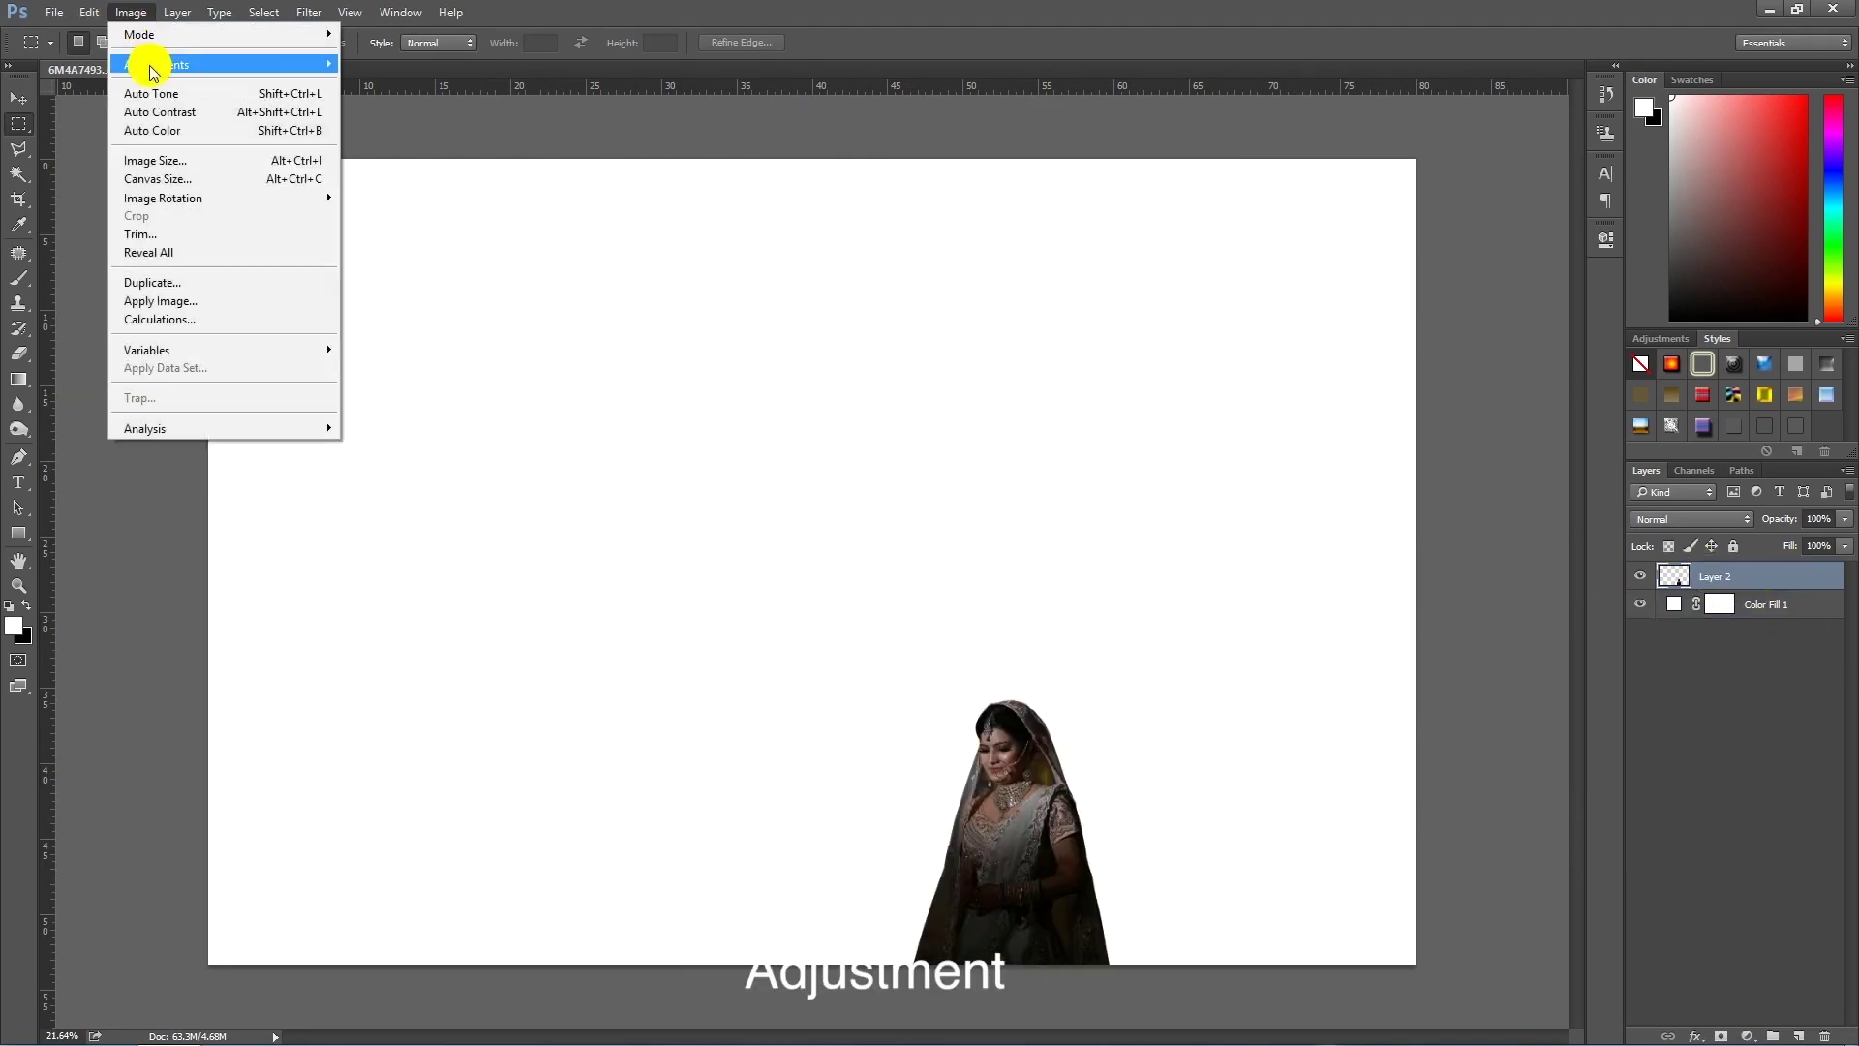
left_click(416, 199)
left_click(767, 548)
mouse_move(1000, 159)
left_mouse_down()
mouse_move(1543, 290)
mouse_move(1538, 319)
left_mouse_up()
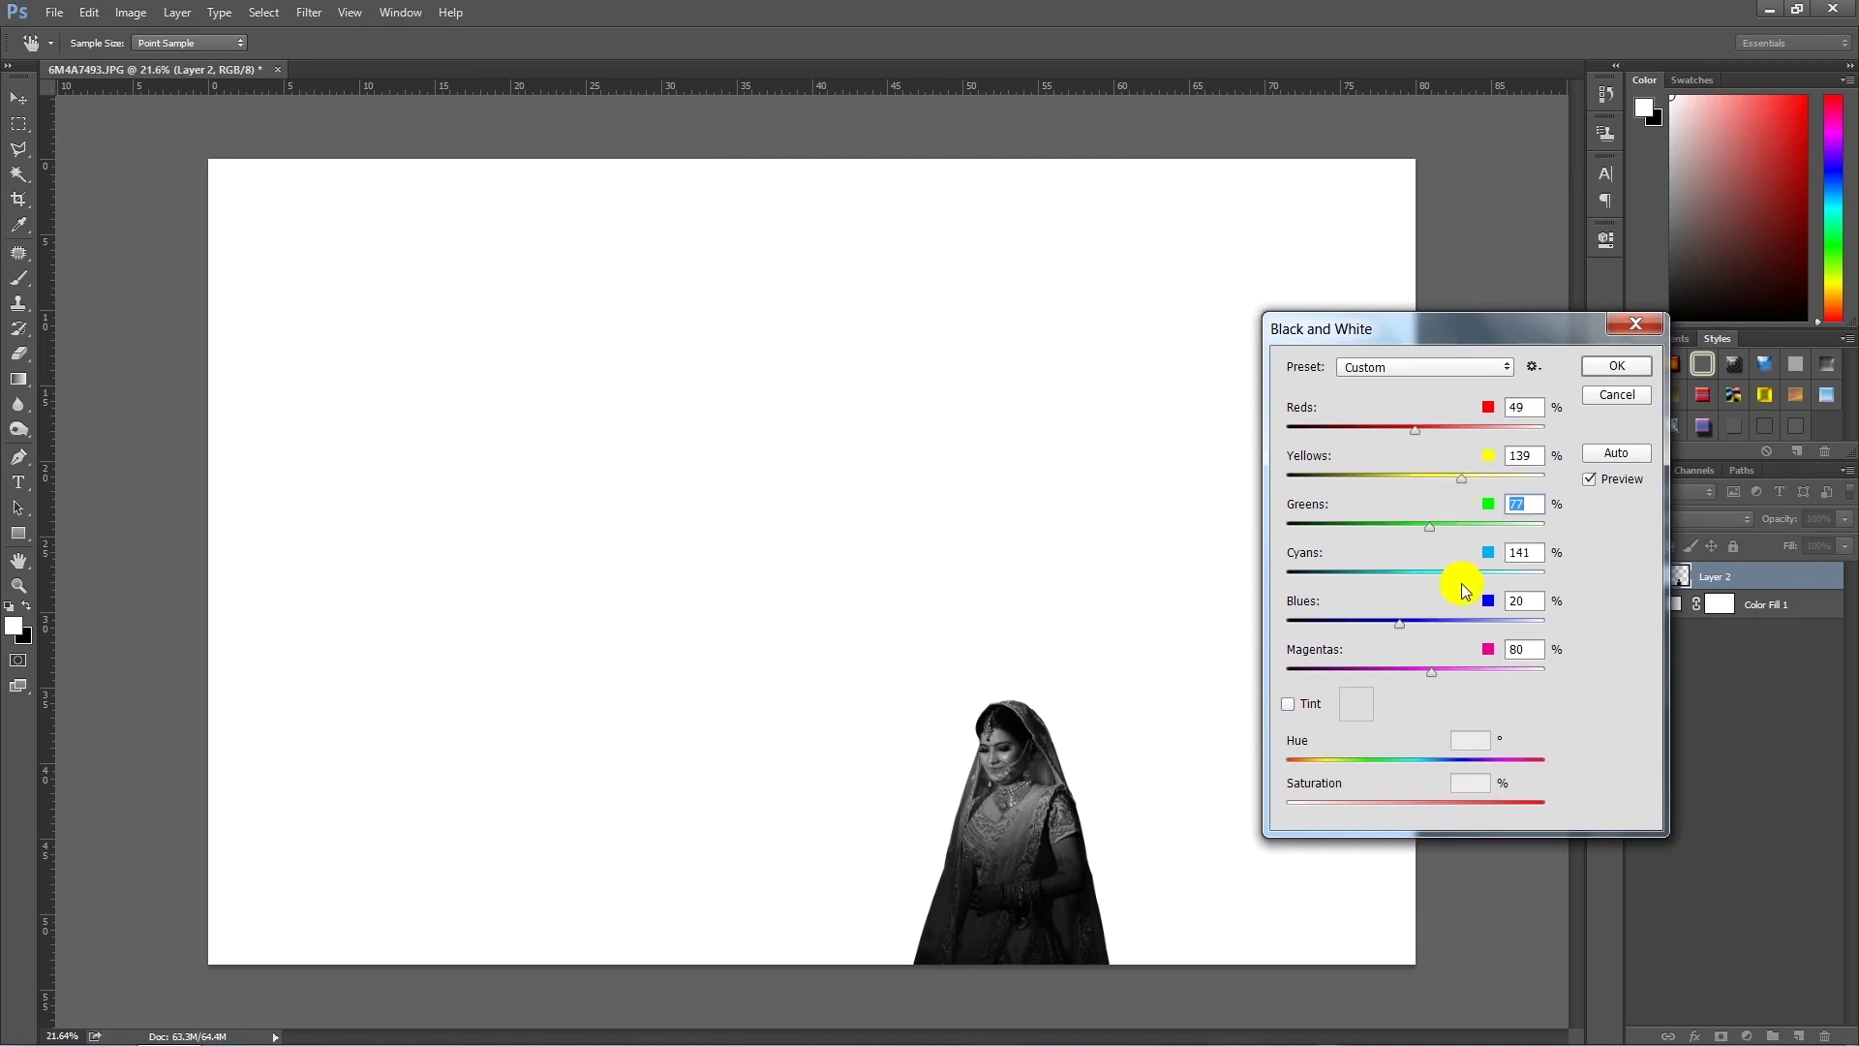
left_click_drag(1445, 444, 1430, 445)
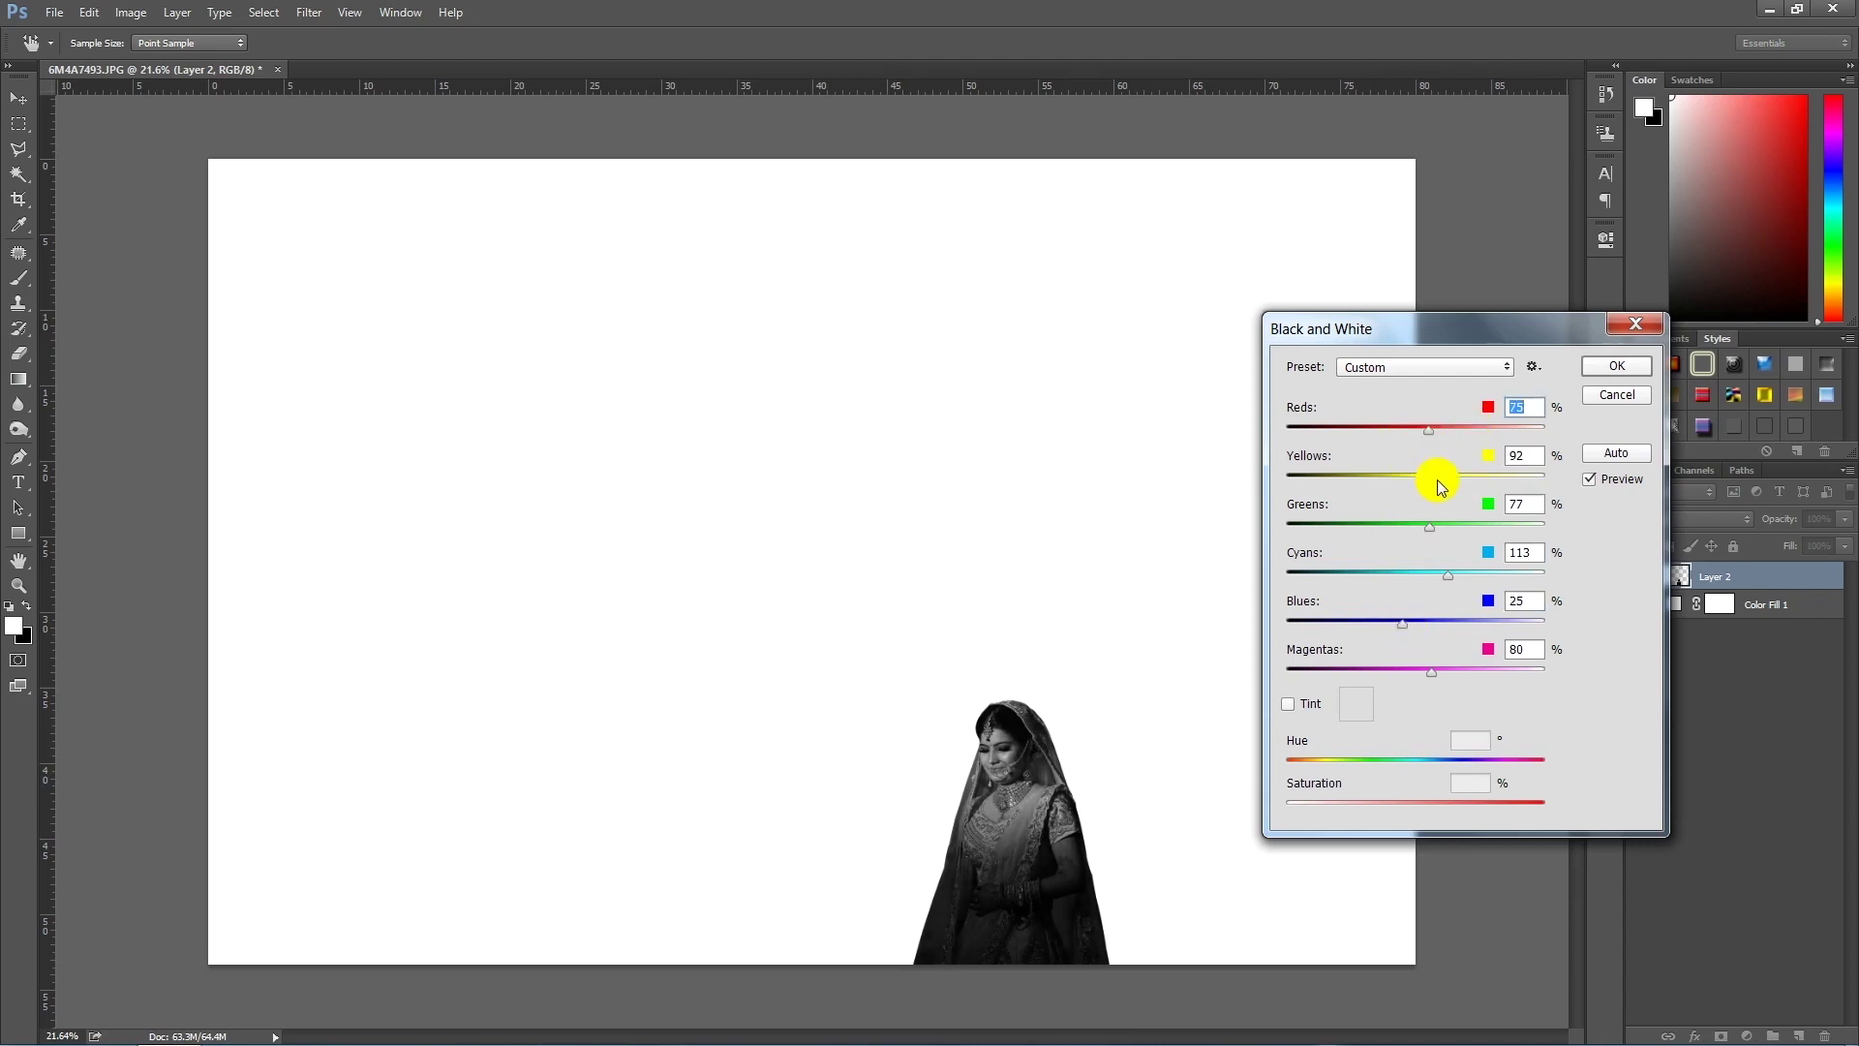
left_click_drag(1432, 439, 1388, 440)
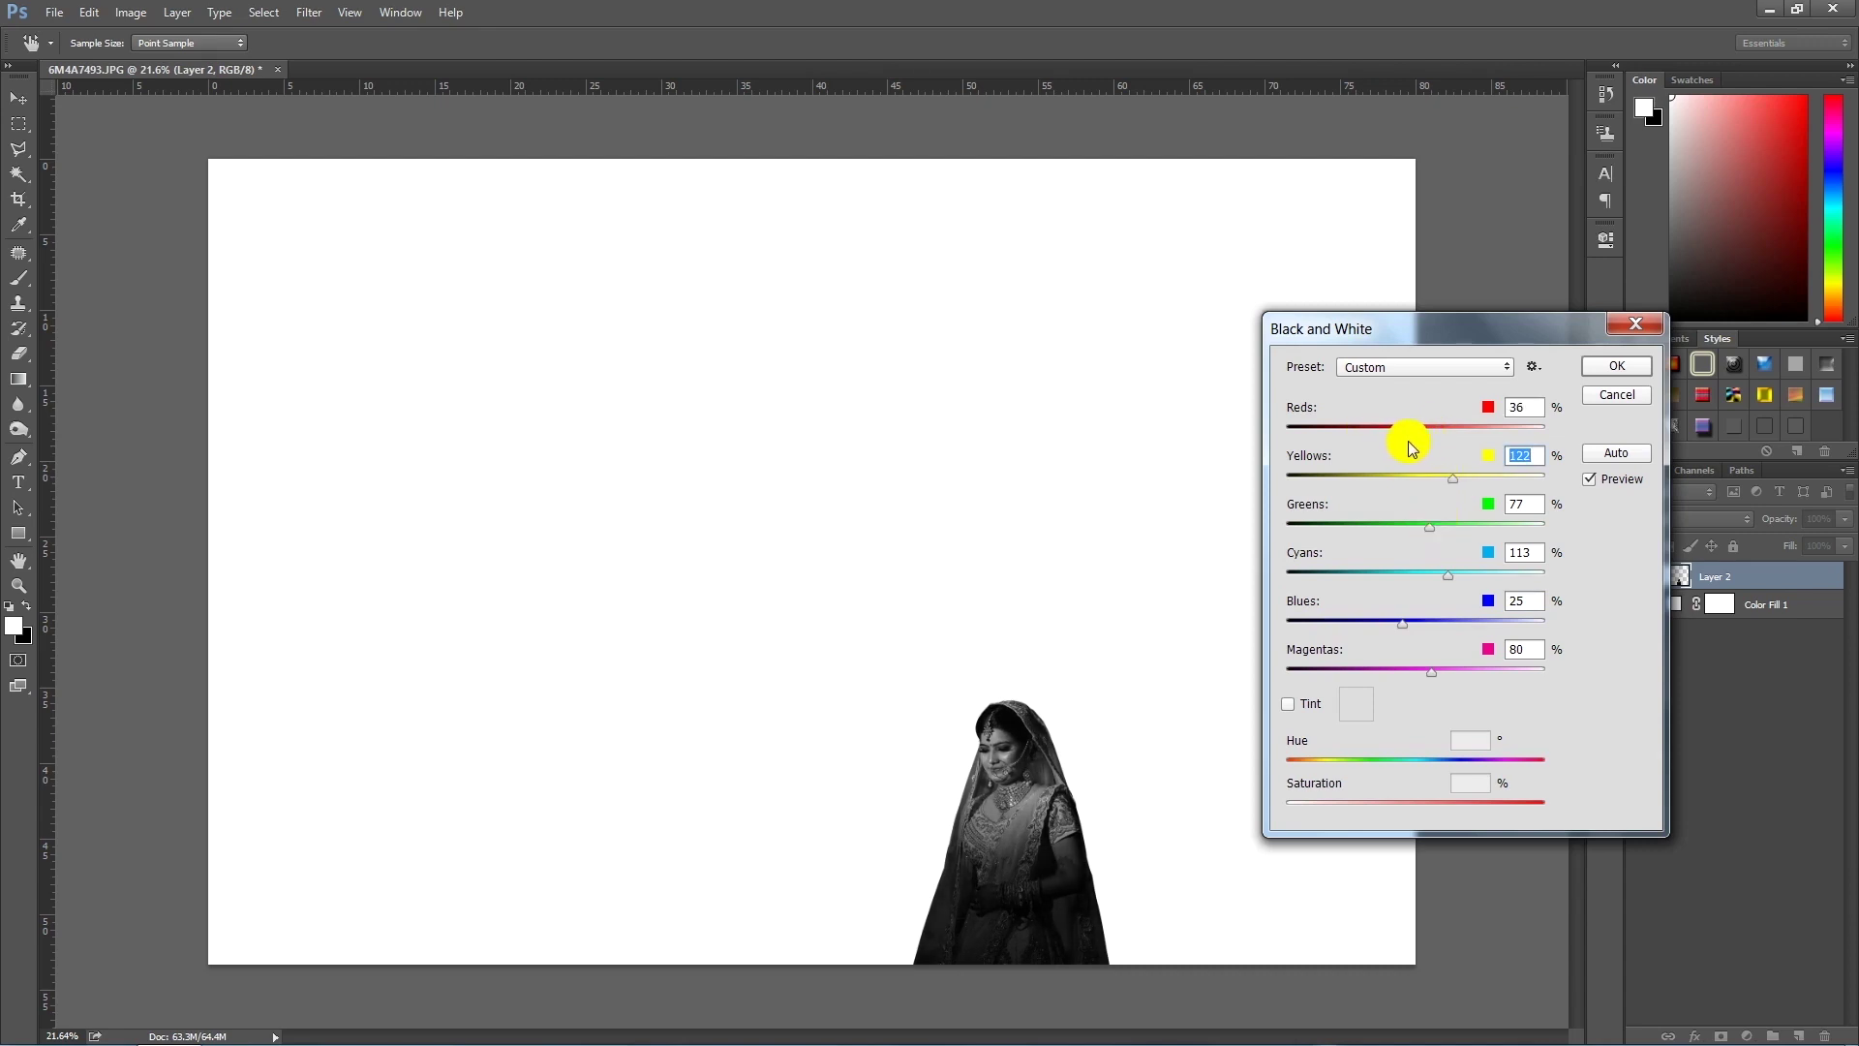
left_click(1612, 366)
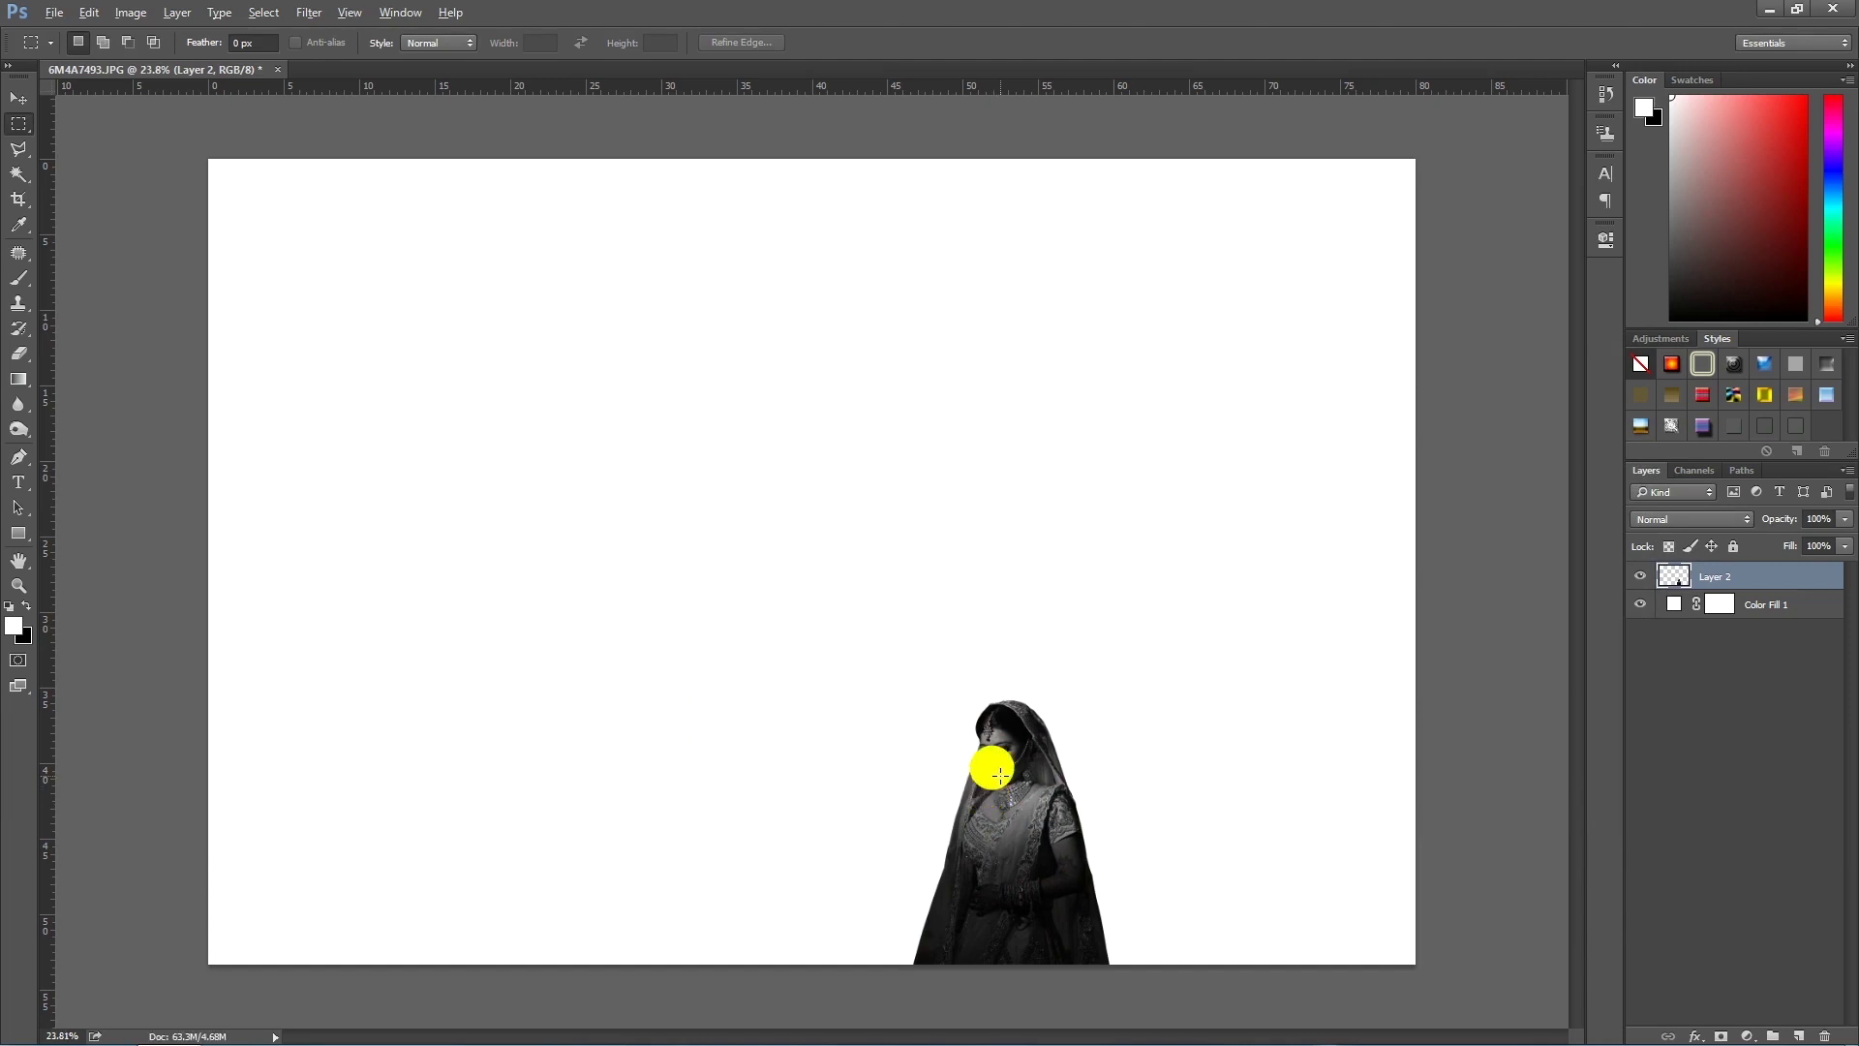
Step: Draw a Polygonal Lasso trapezoid selection from the top edge to the bottom around the bride
scroll(996, 796, "up", 3)
scroll(1087, 839, "up", 3)
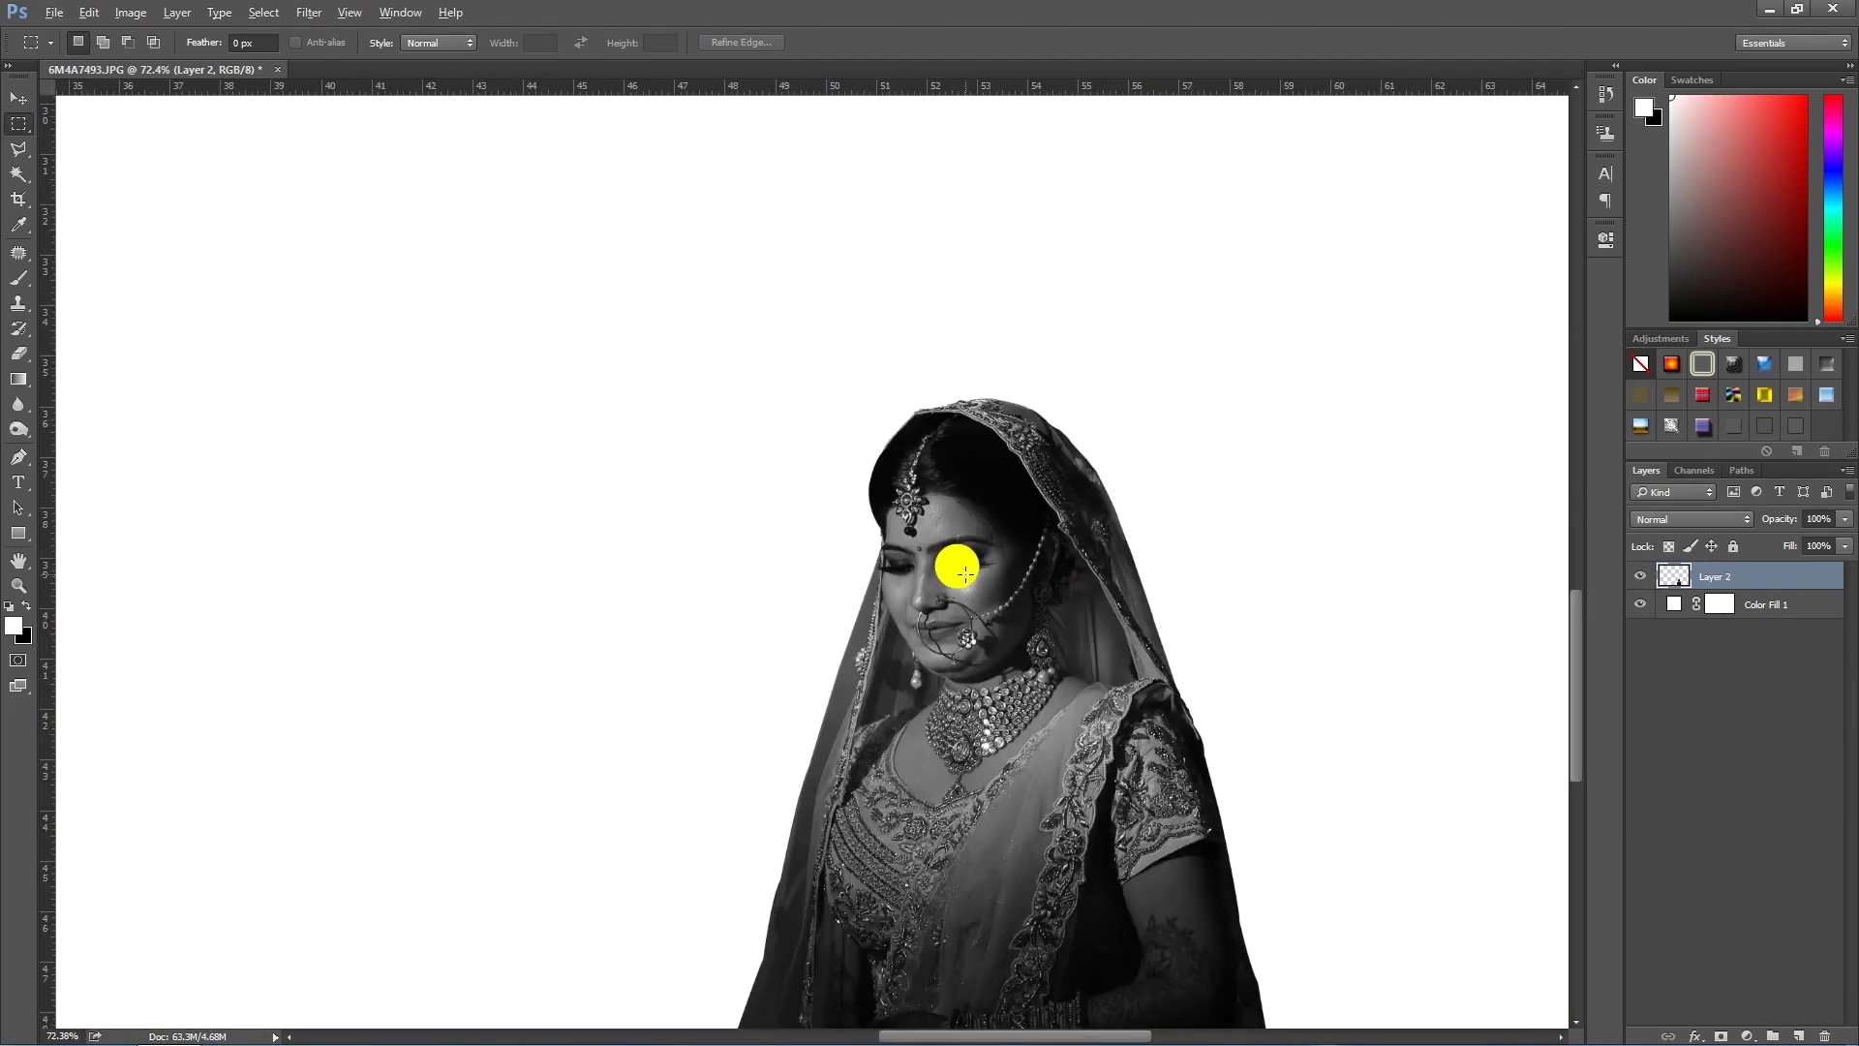
scroll(958, 556, "down", 3)
scroll(951, 552, "down", 3)
scroll(951, 560, "down", 1)
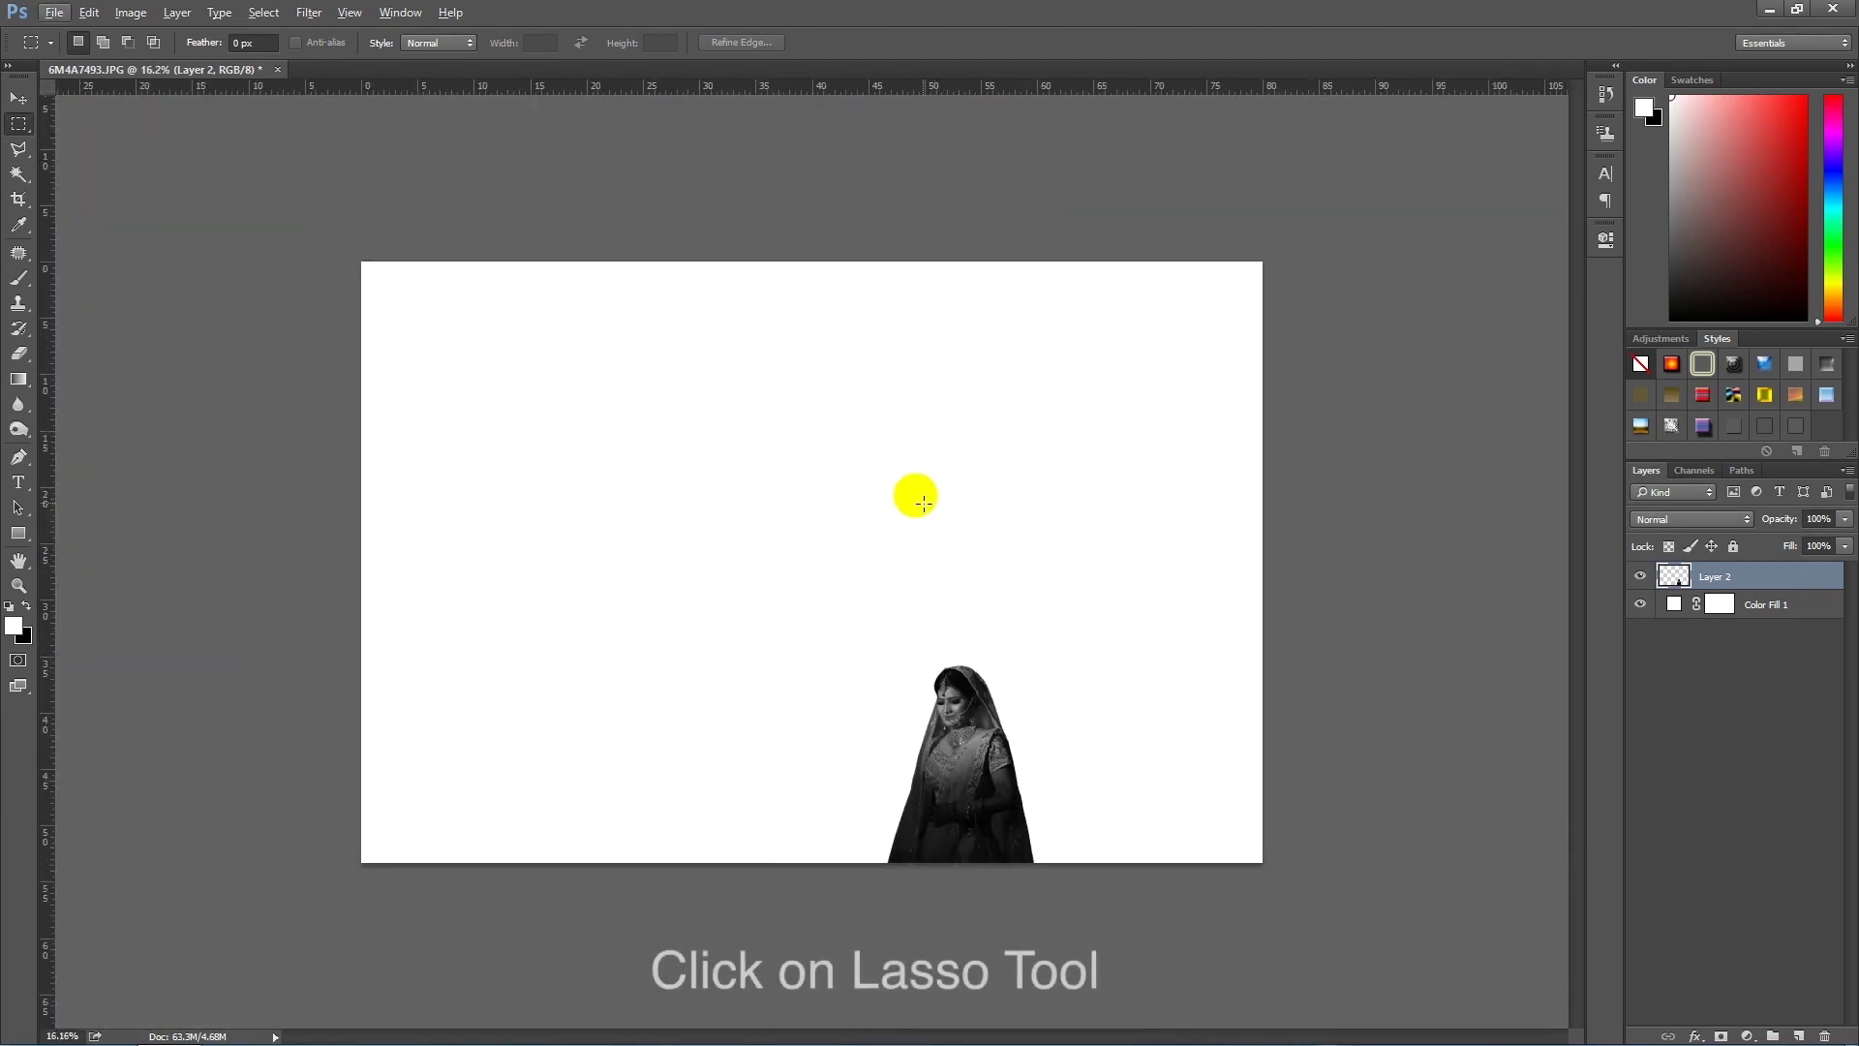
left_click(18, 151)
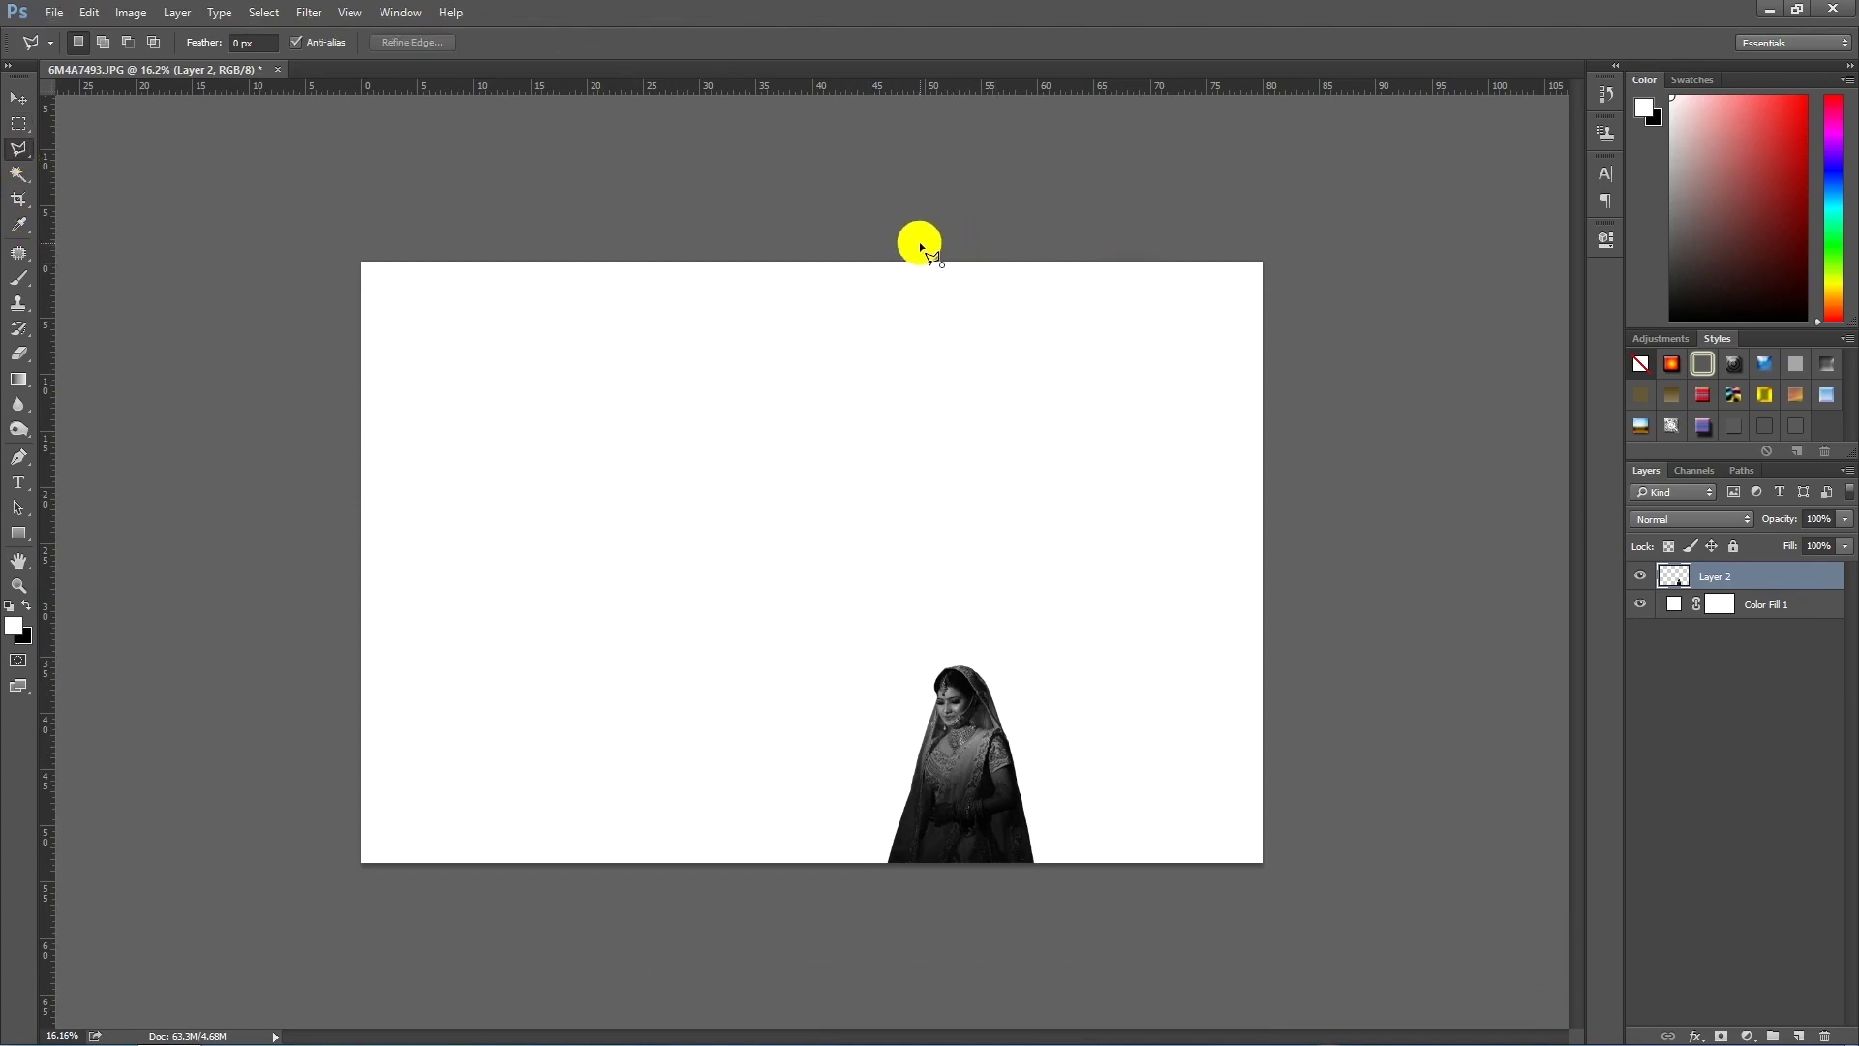
left_click(872, 860)
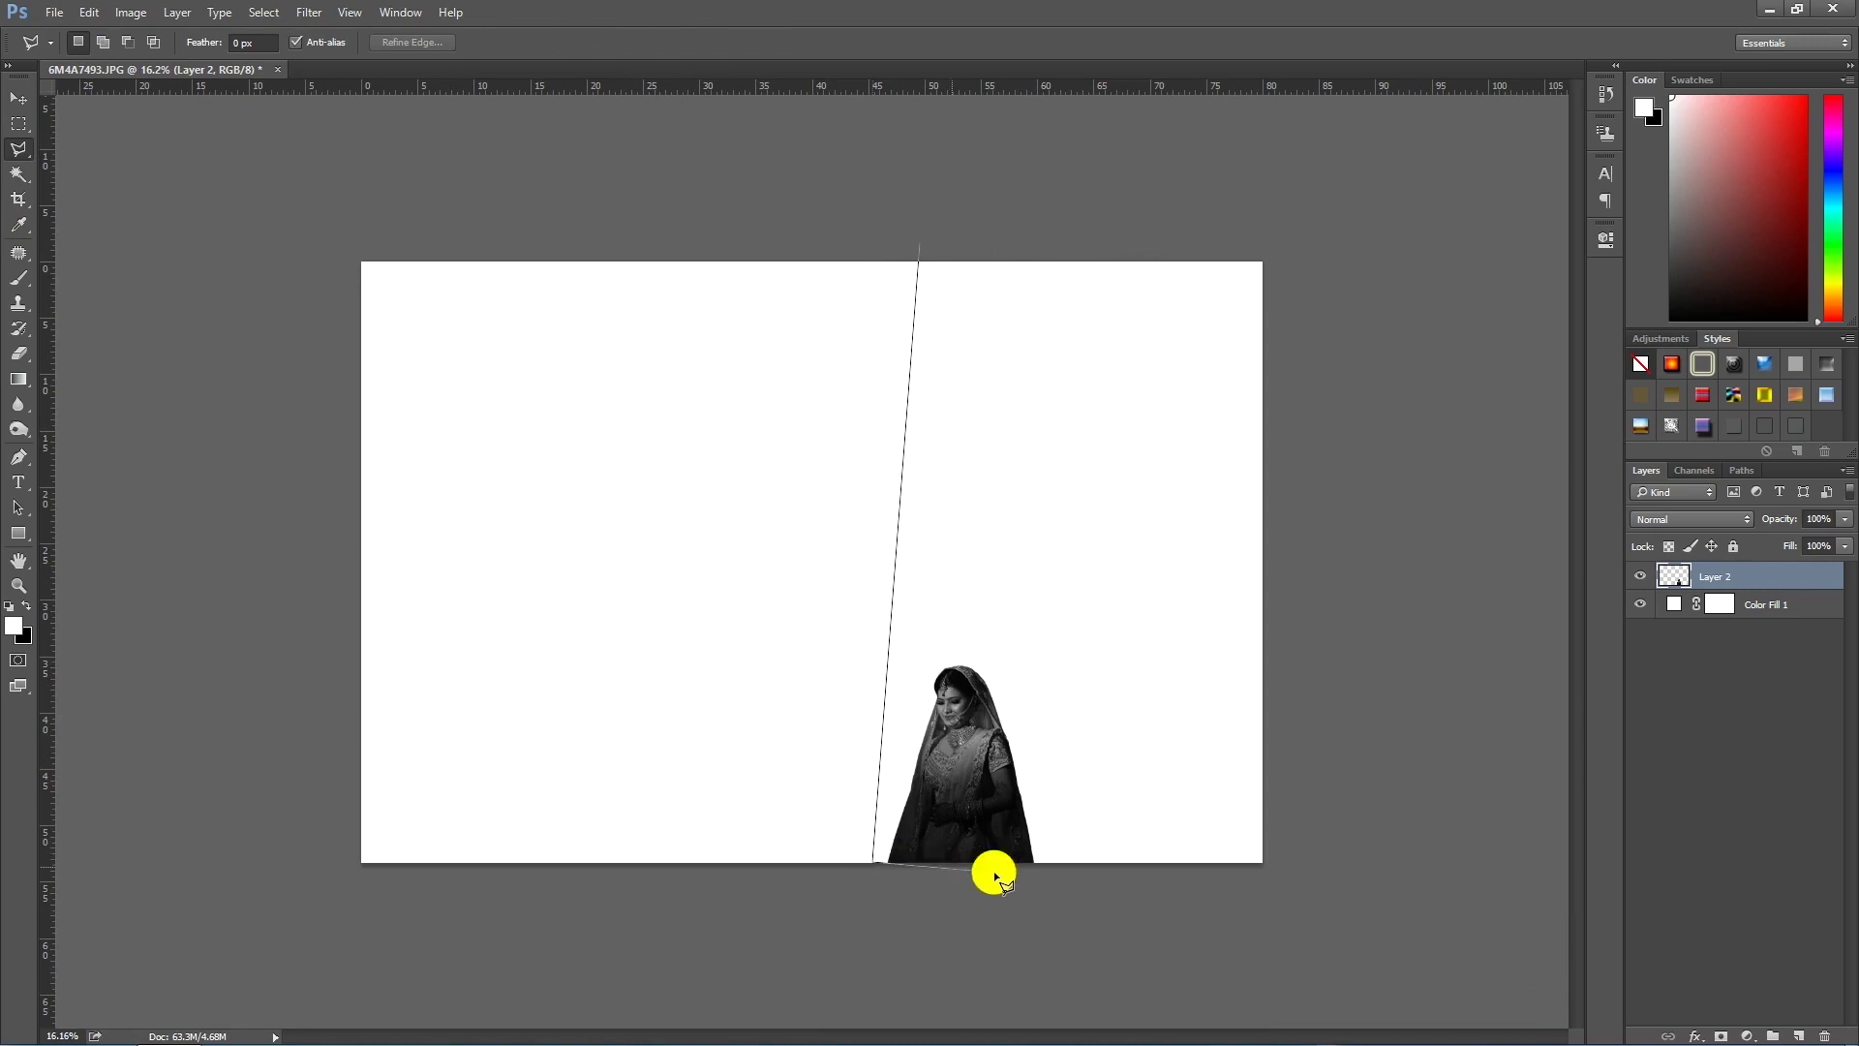
left_click(1102, 862)
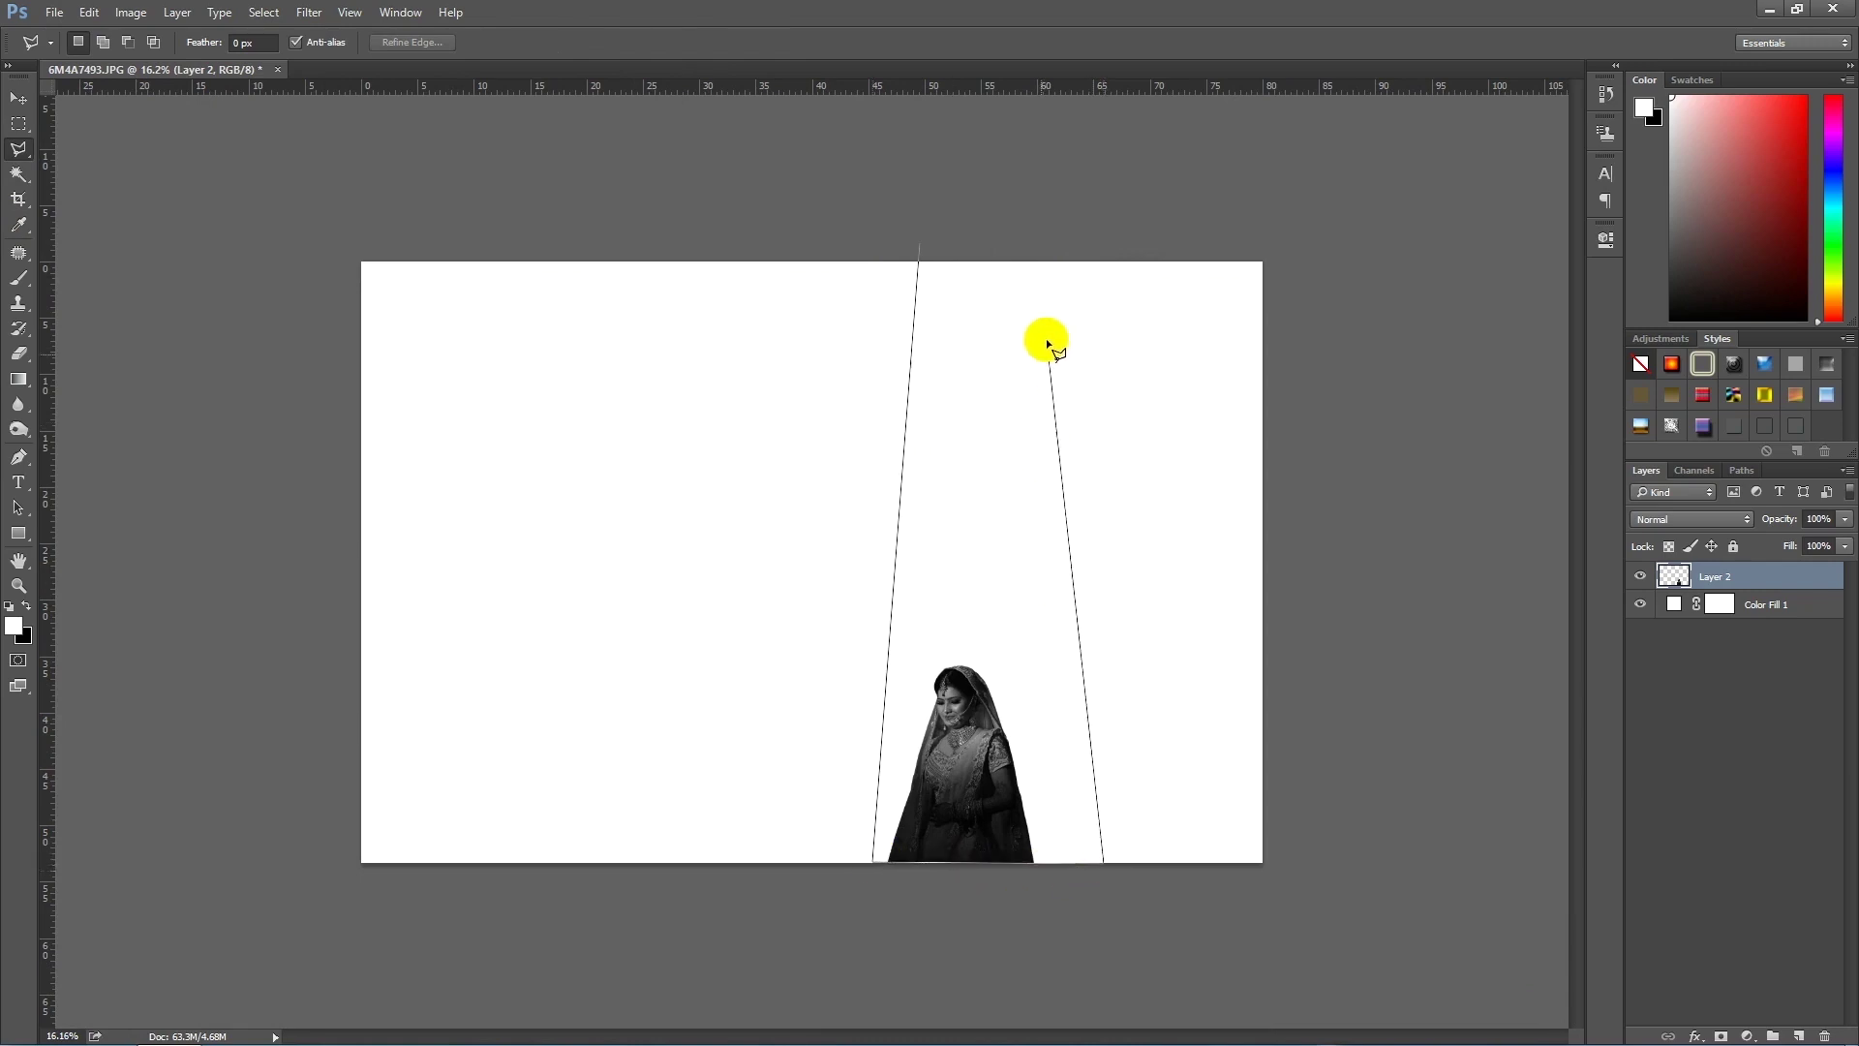
double_click(1057, 257)
Step: Fill the beam selection with black on a new layer placed below the bride
key("ctrl+shift+n")
key("Return")
key("ctrl+BackSpace")
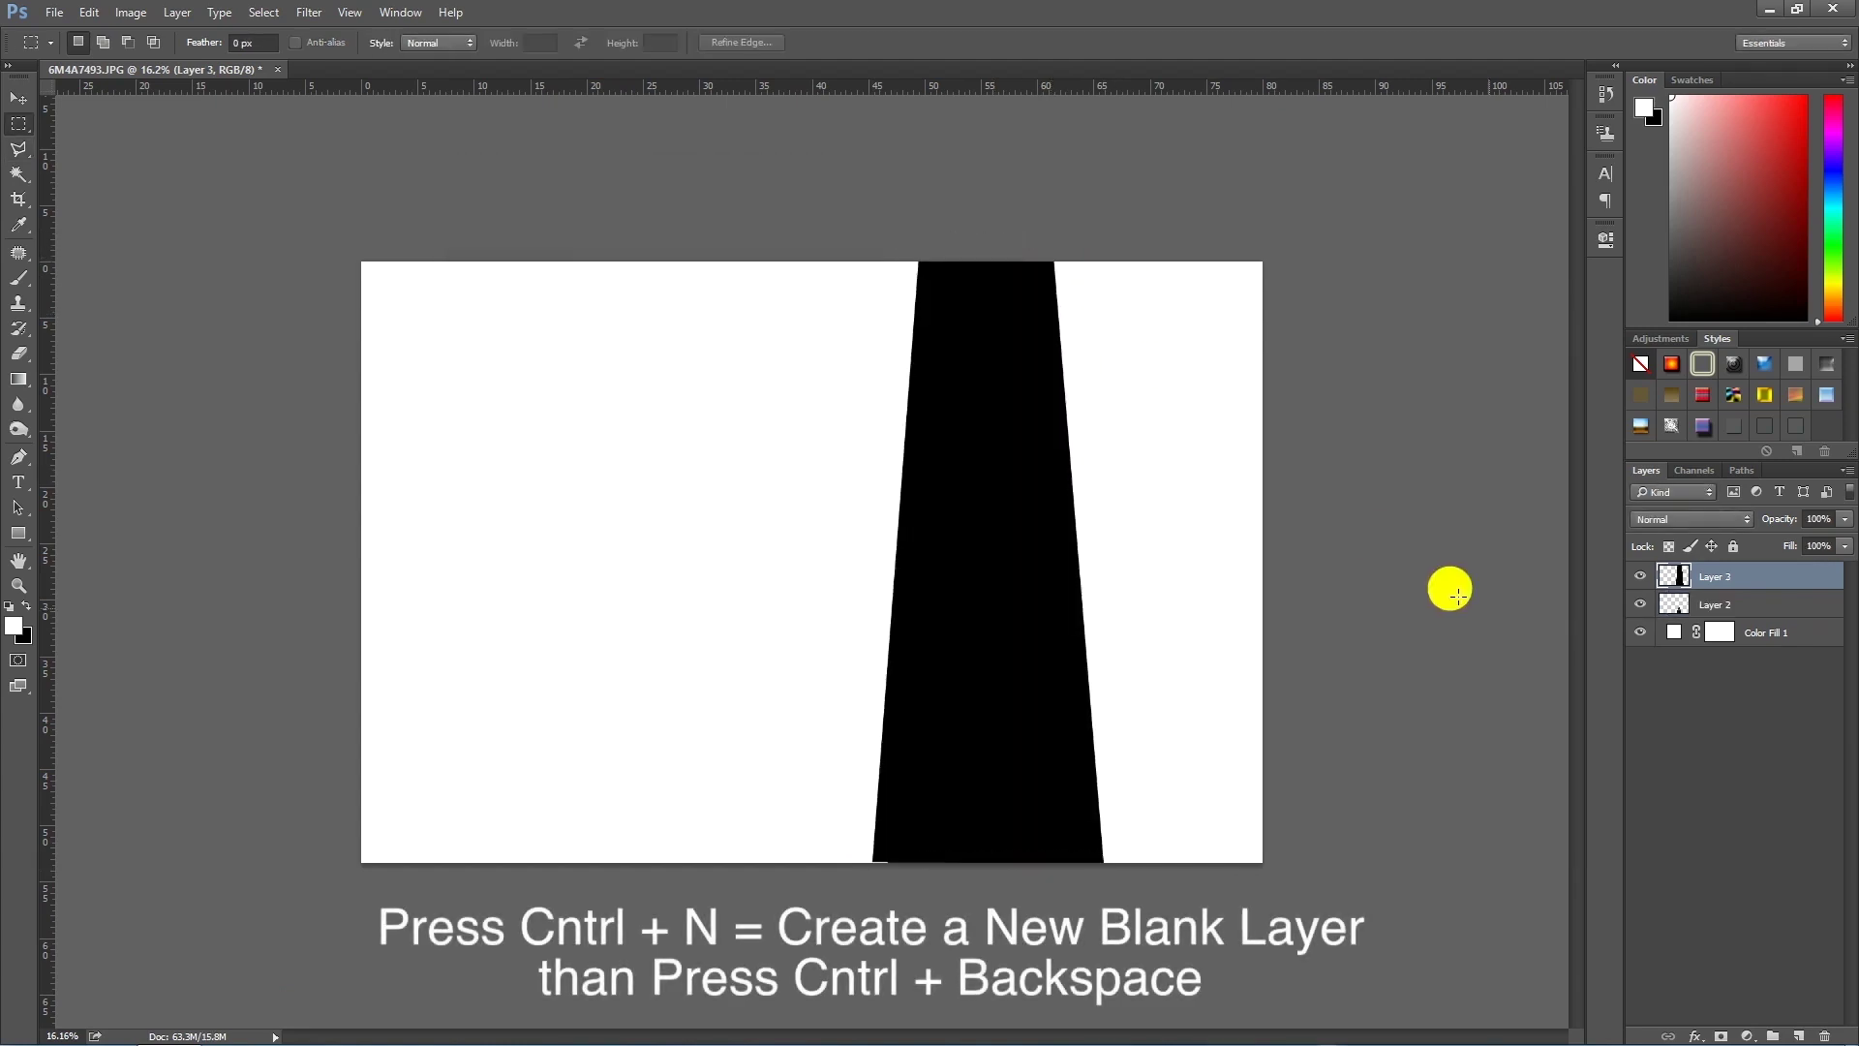
key("ctrl+bracketleft")
Step: Skew the black beam so its top narrows, its bottom widens, and it leans right
key("ctrl+t")
right_click(1007, 387)
left_click(1026, 504)
mouse_move(990, 263)
left_mouse_down()
mouse_move(1022, 268)
mouse_move(996, 258)
left_mouse_up()
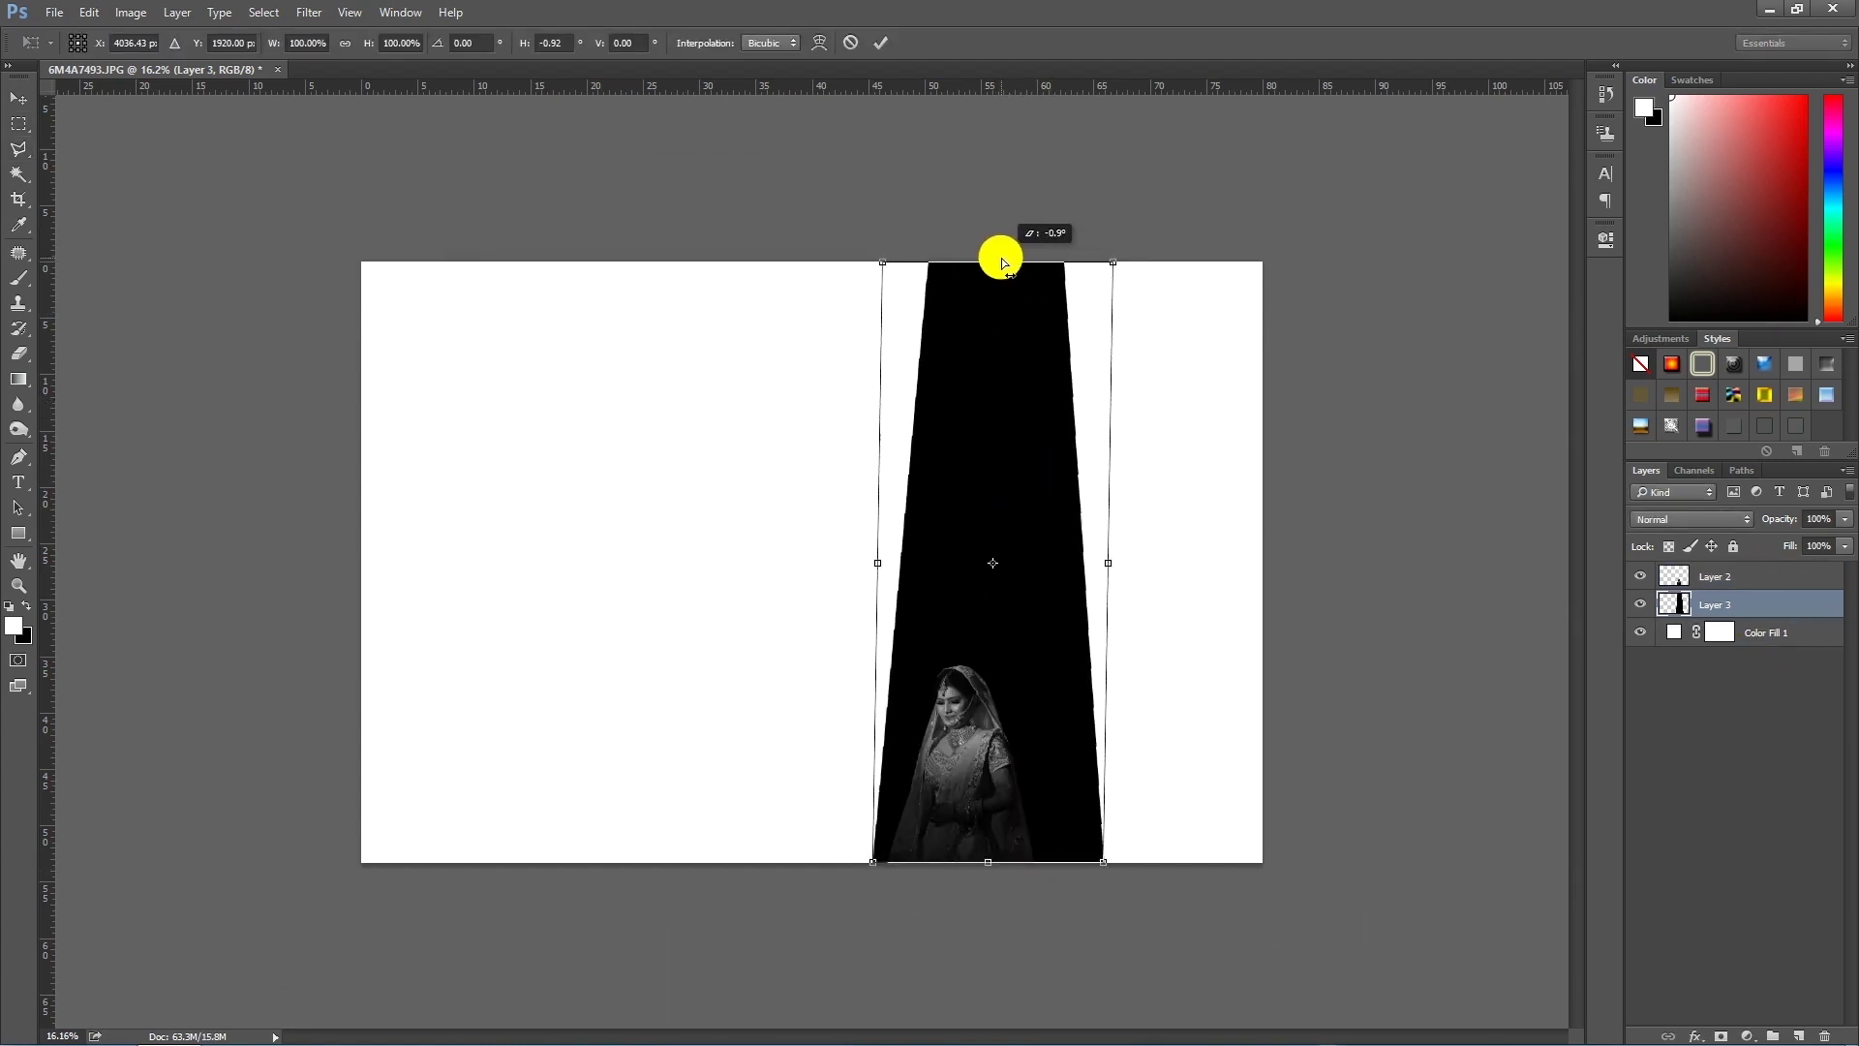
left_click_drag(1112, 261, 1102, 263)
left_click_drag(1104, 859, 1125, 878)
mouse_move(1001, 262)
left_mouse_down()
mouse_move(1055, 265)
mouse_move(1026, 274)
left_mouse_up()
key("Return")
Step: Commit free transforms on the beam and bride layers, then on the bride layer alone
key("ctrl+t")
key("Return")
left_click(1715, 576, "shift")
key("ctrl+t")
key("Return")
key("c")
key("m")
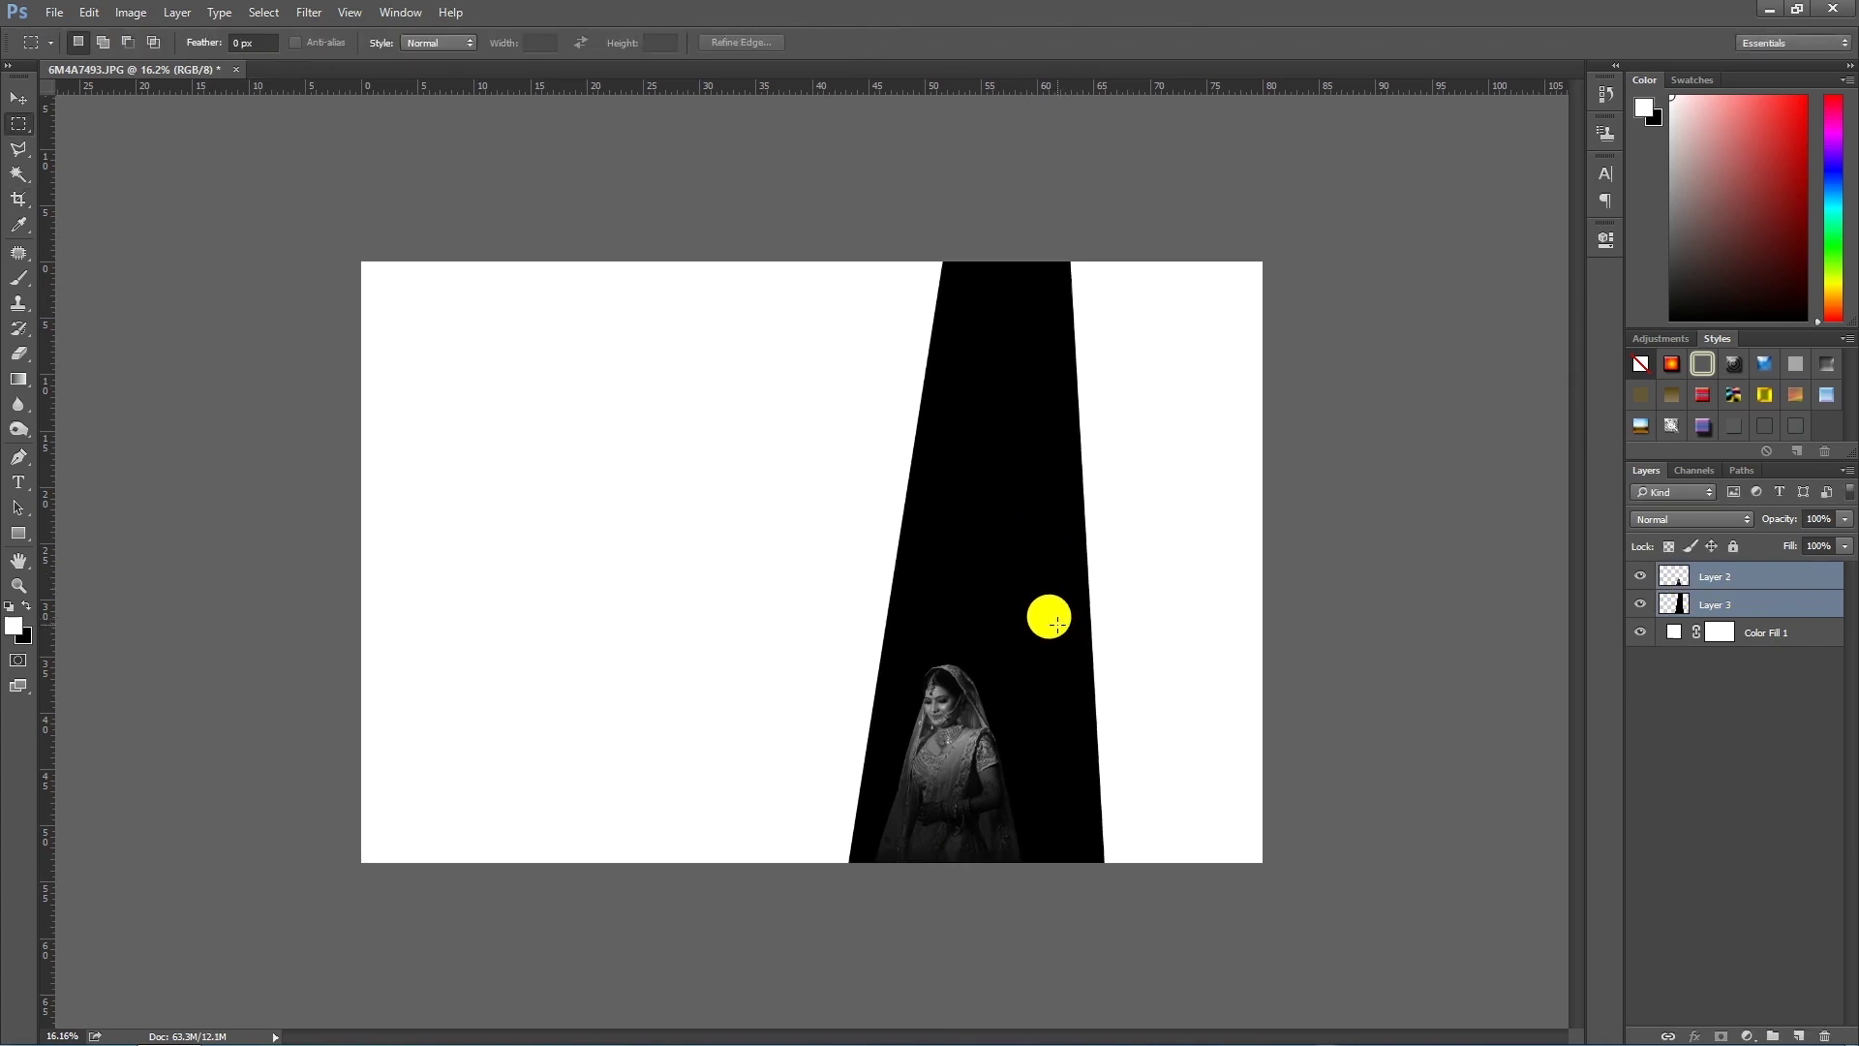
left_click(1743, 577)
key("ctrl+t")
key("Return")
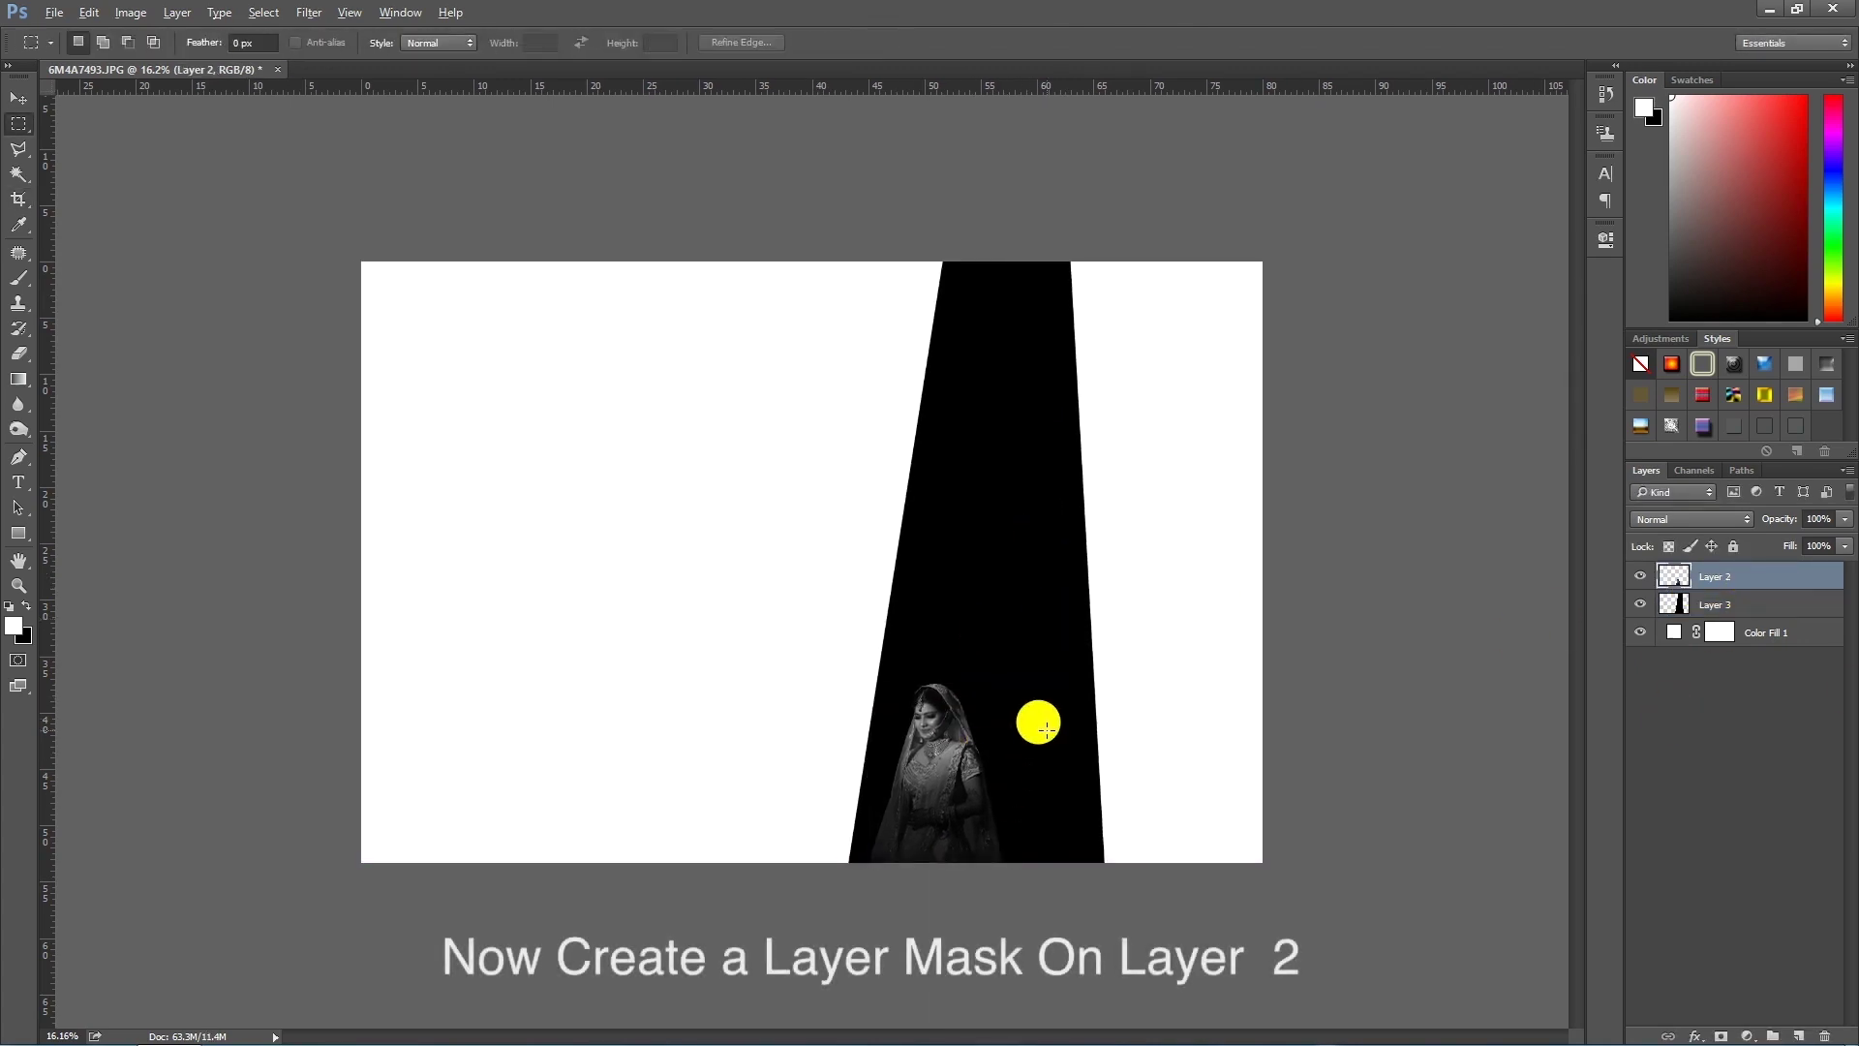
Step: Add a layer mask to Layer 2 and set up a black brush at size 123
left_click(1721, 1035)
left_click(6, 277)
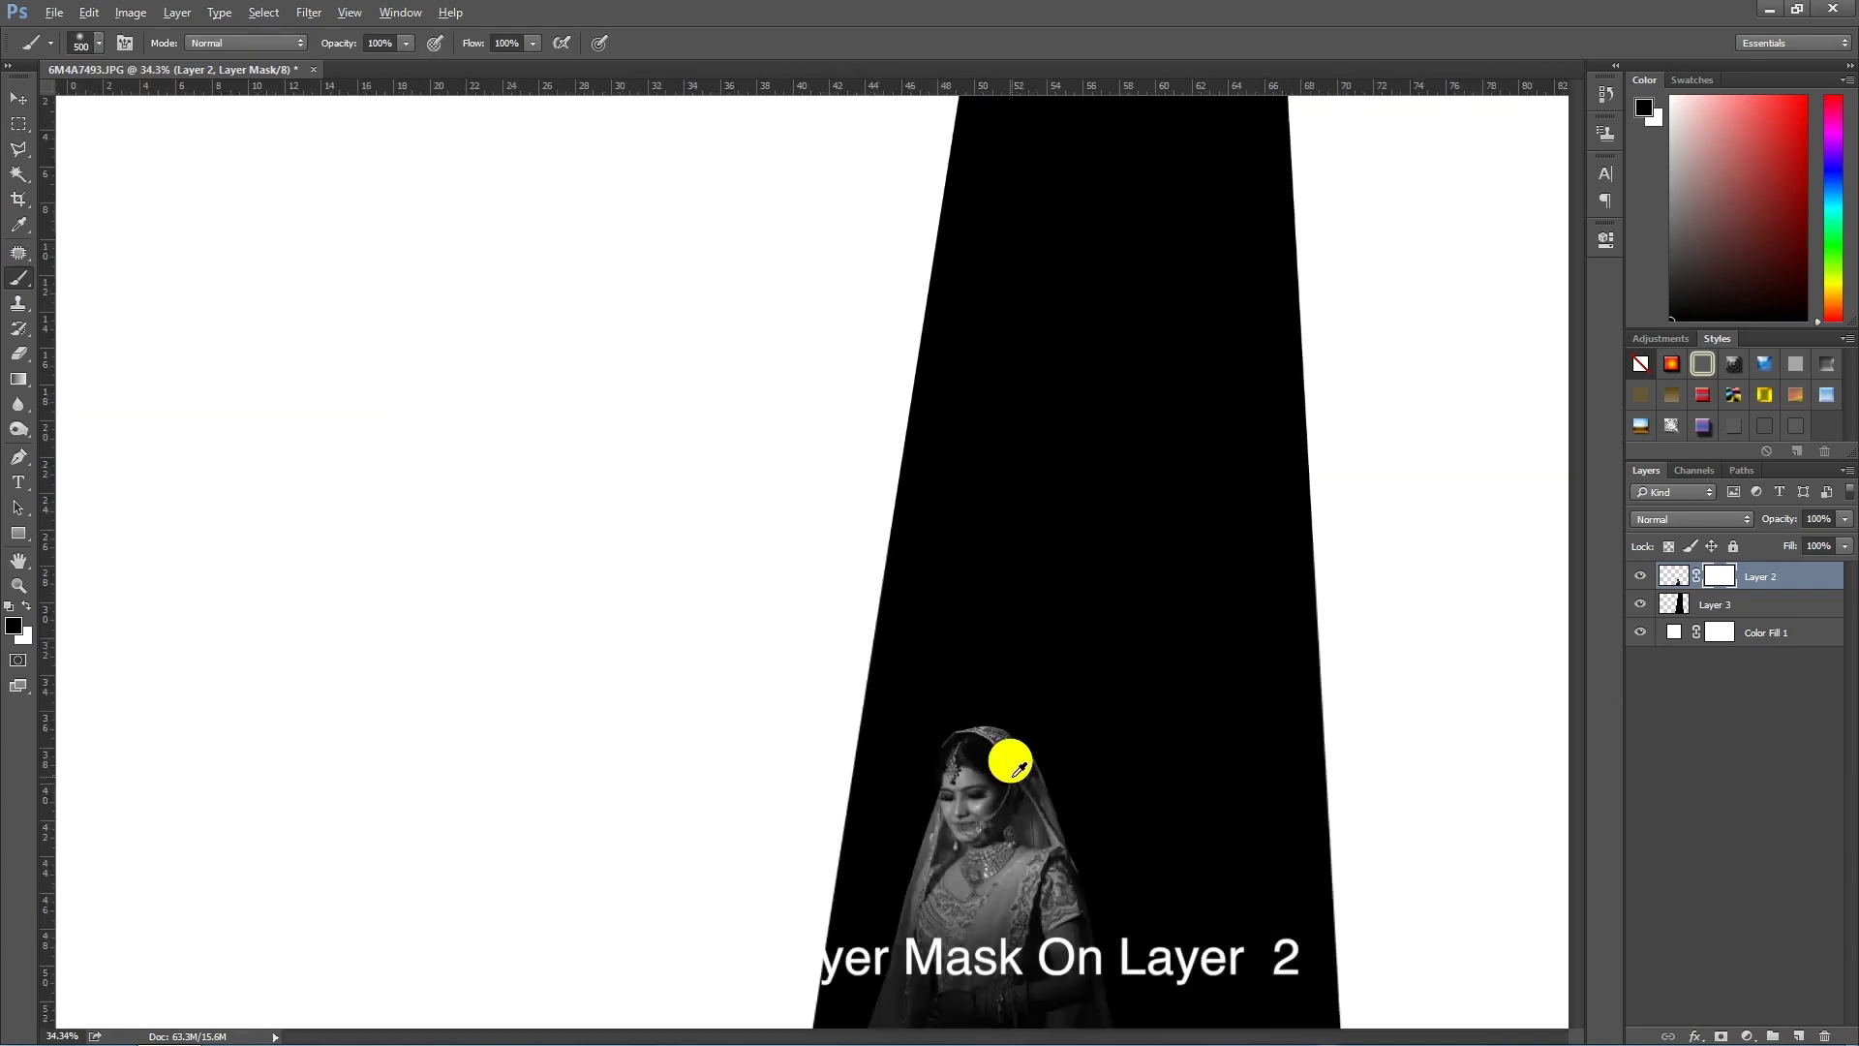
scroll(1016, 755, "up", 5)
left_click(81, 42)
left_click_drag(117, 100, 184, 104)
key("Return")
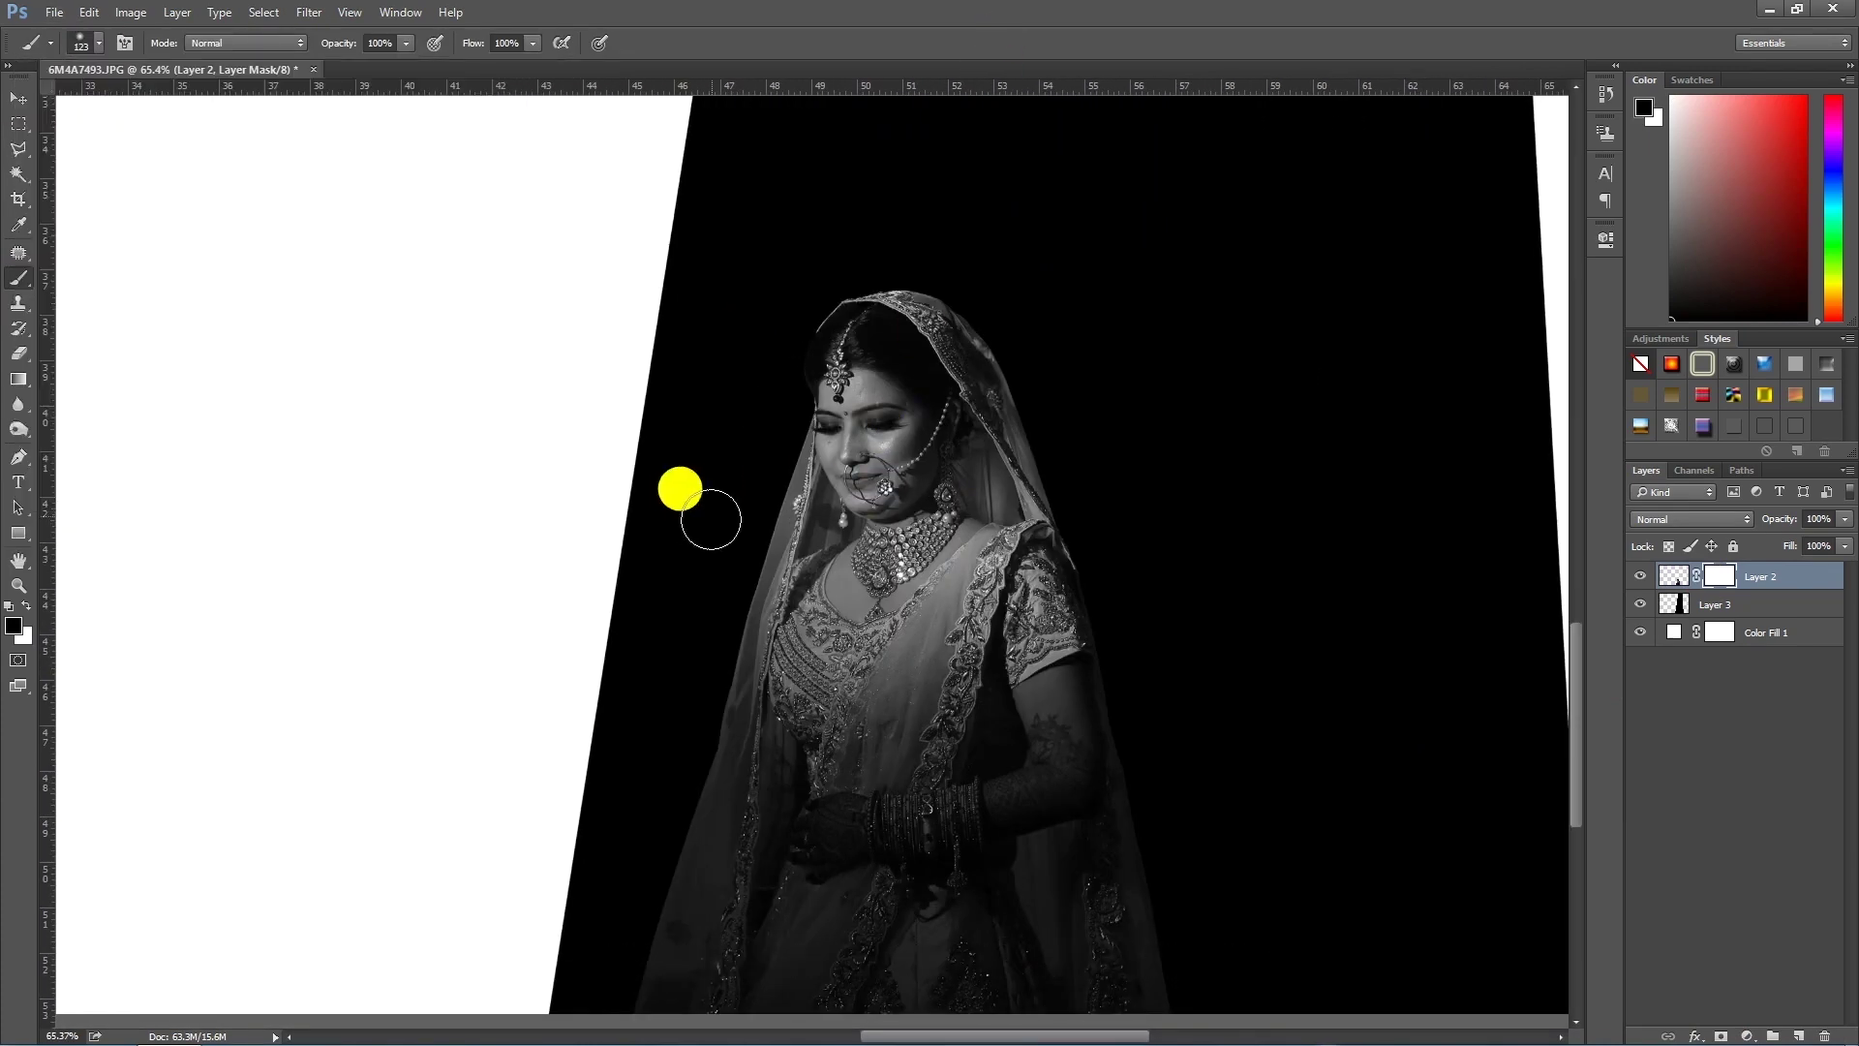
scroll(681, 486, "up", 2)
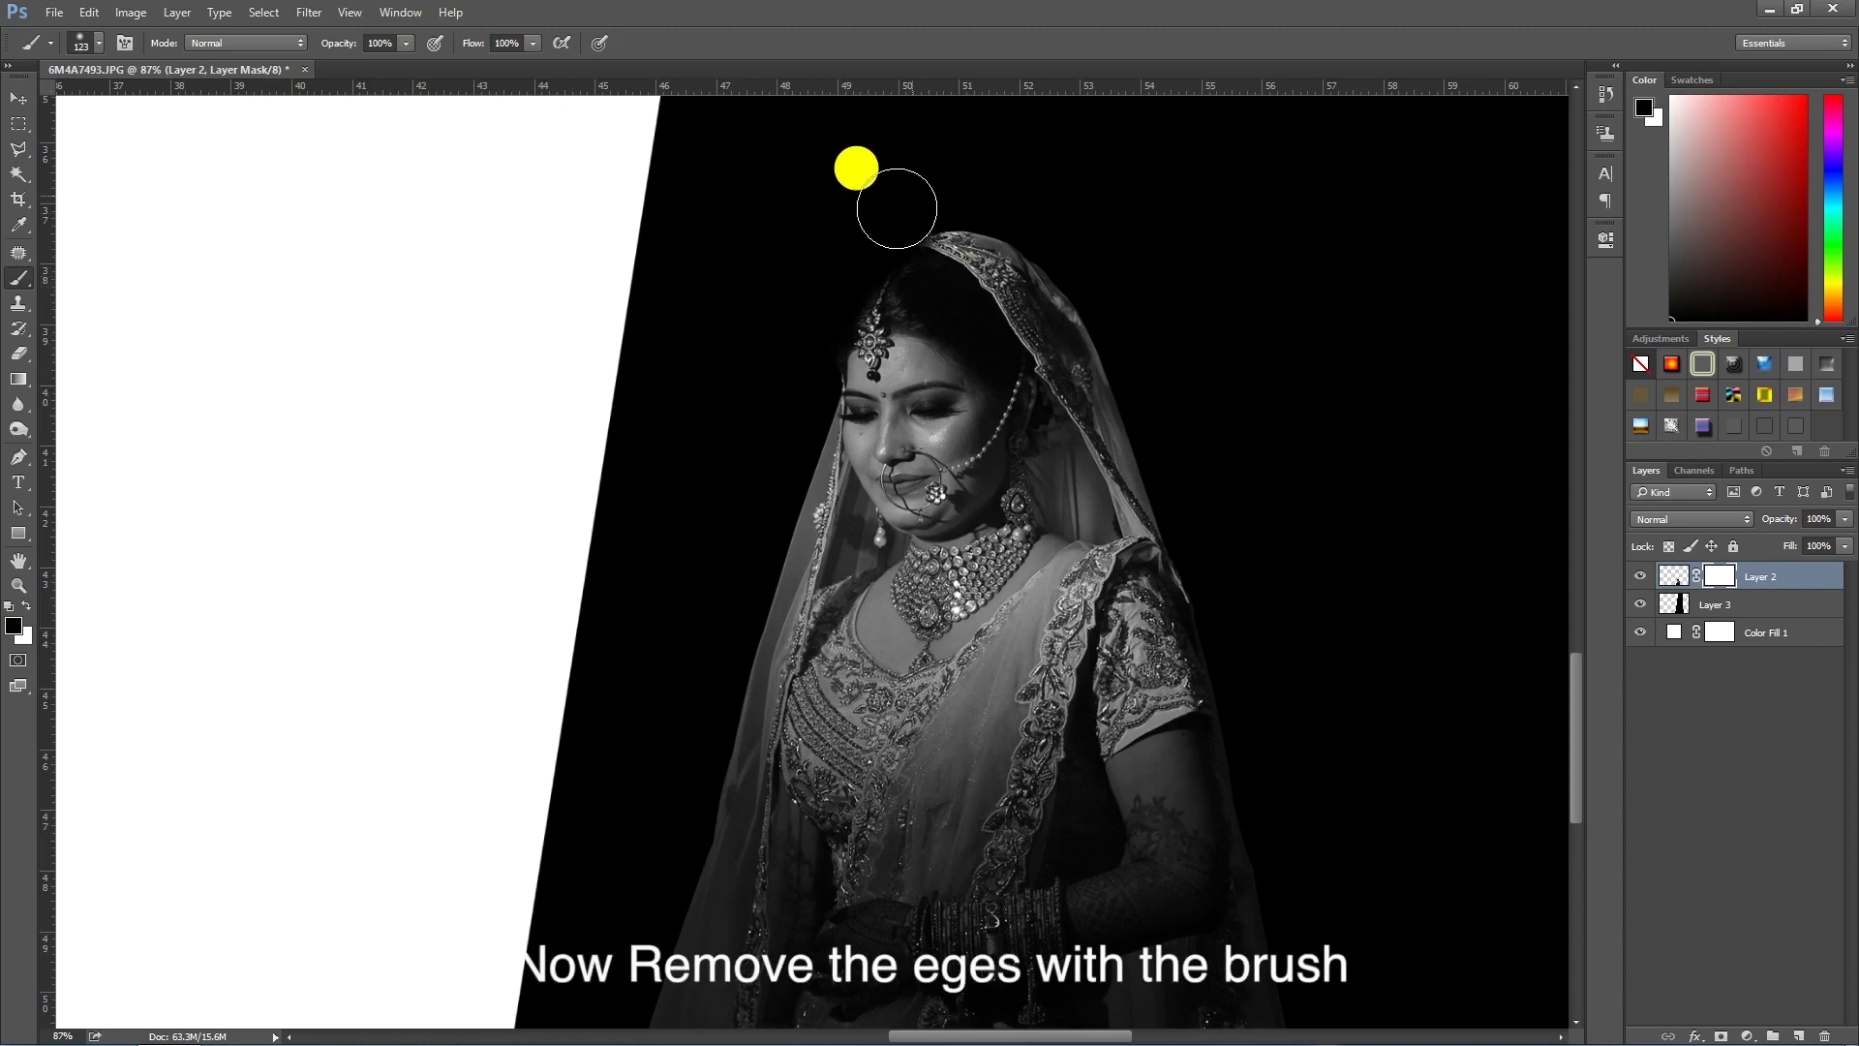
Step: Mask away the edge above the bride's head and the veil's left edge
left_click_drag(993, 185, 914, 187)
key("bracketleft")
key("bracketleft")
key("bracketleft")
scroll(804, 354, "up", 5)
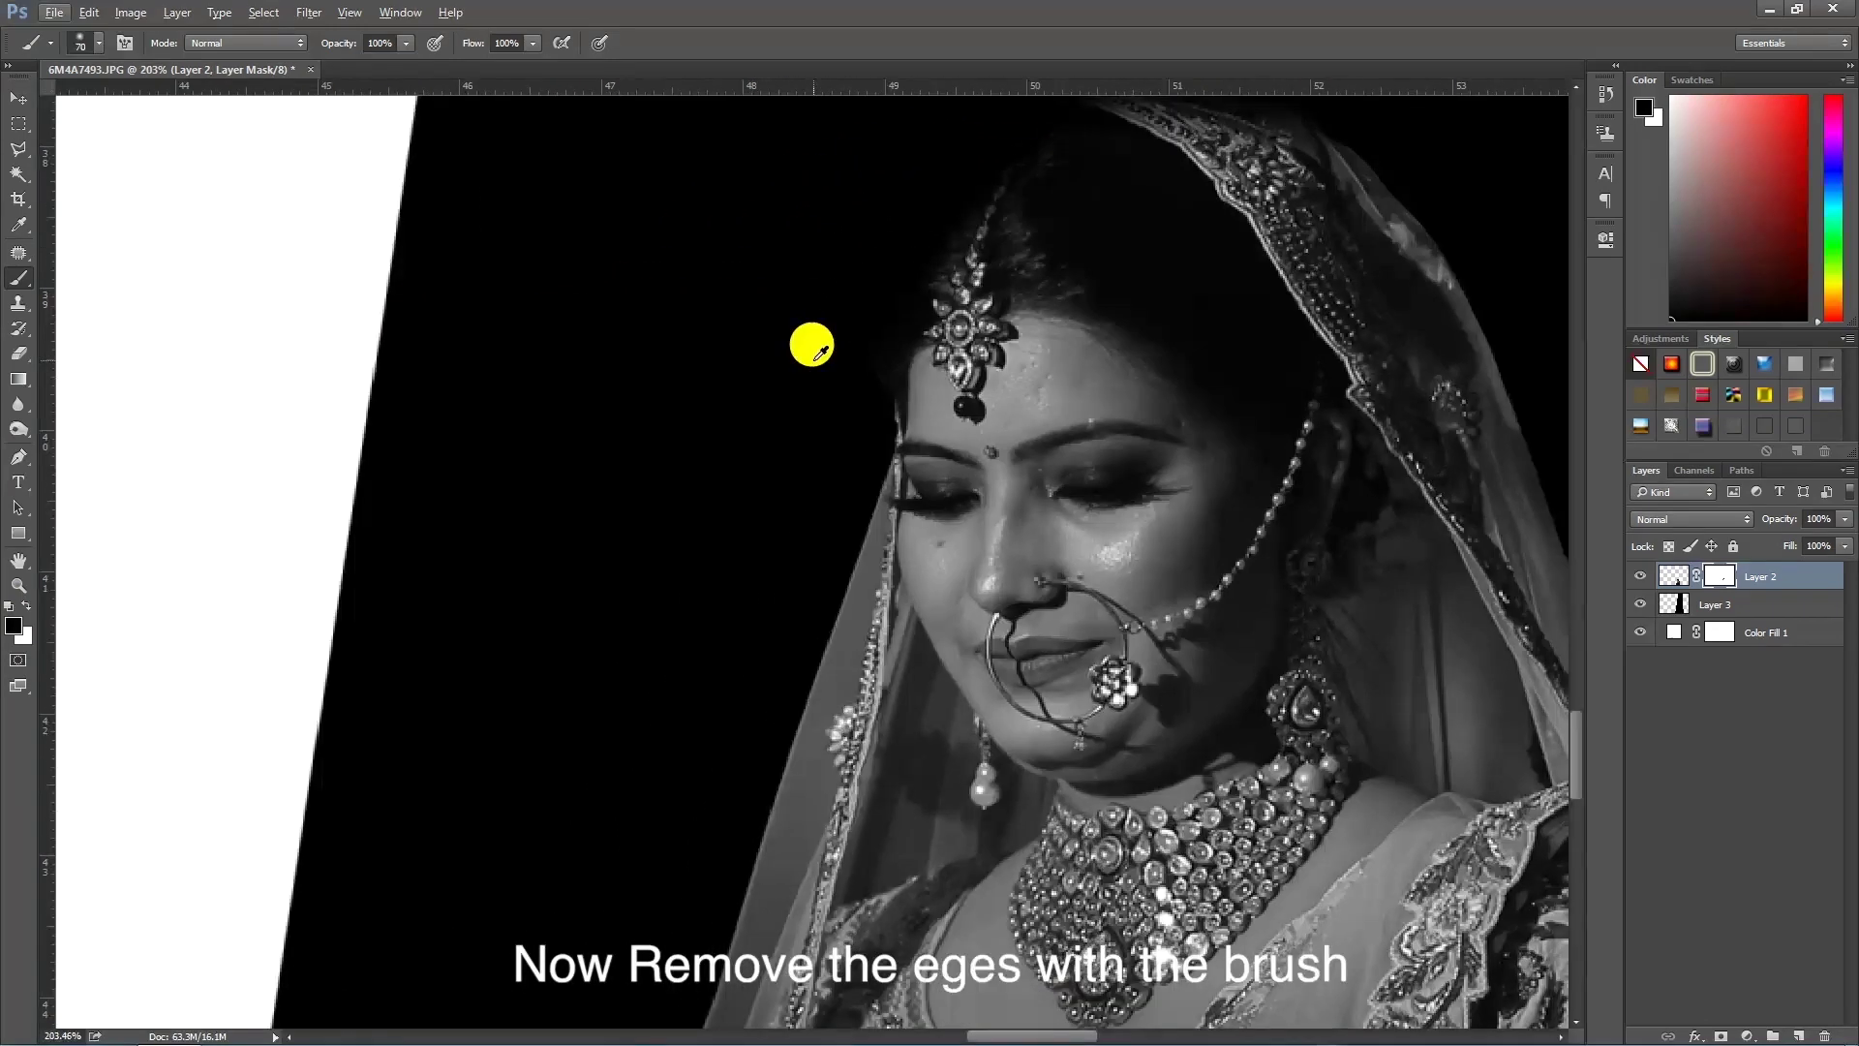
scroll(770, 431, "down", 3)
scroll(759, 443, "down", 2)
key("bracketright")
key("bracketright")
key("bracketright")
key("ctrl+shift+f")
key("Escape")
scroll(661, 458, "up", 2)
key("bracketleft")
key("bracketleft")
key("bracketleft")
left_click_drag(834, 419, 688, 1002)
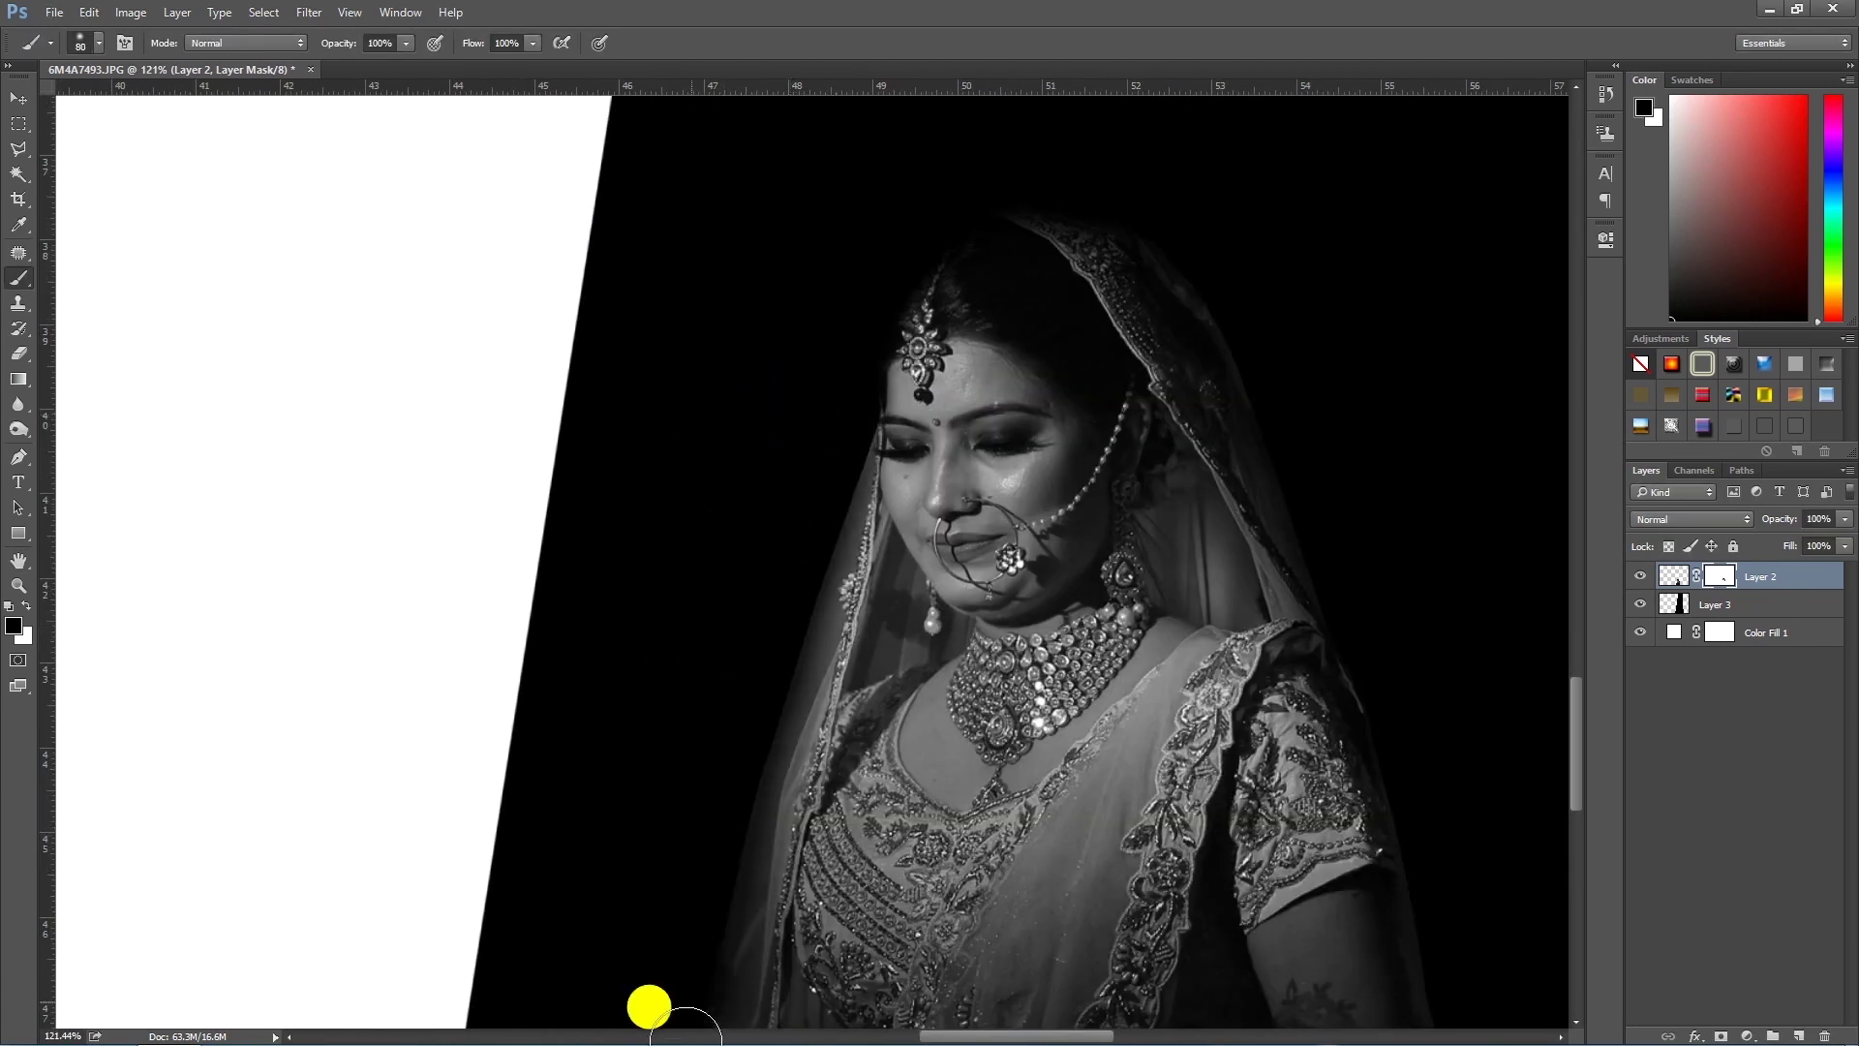
Step: Mask away the dress's lower edge and right side with a larger brush
scroll(789, 571, "down", 3)
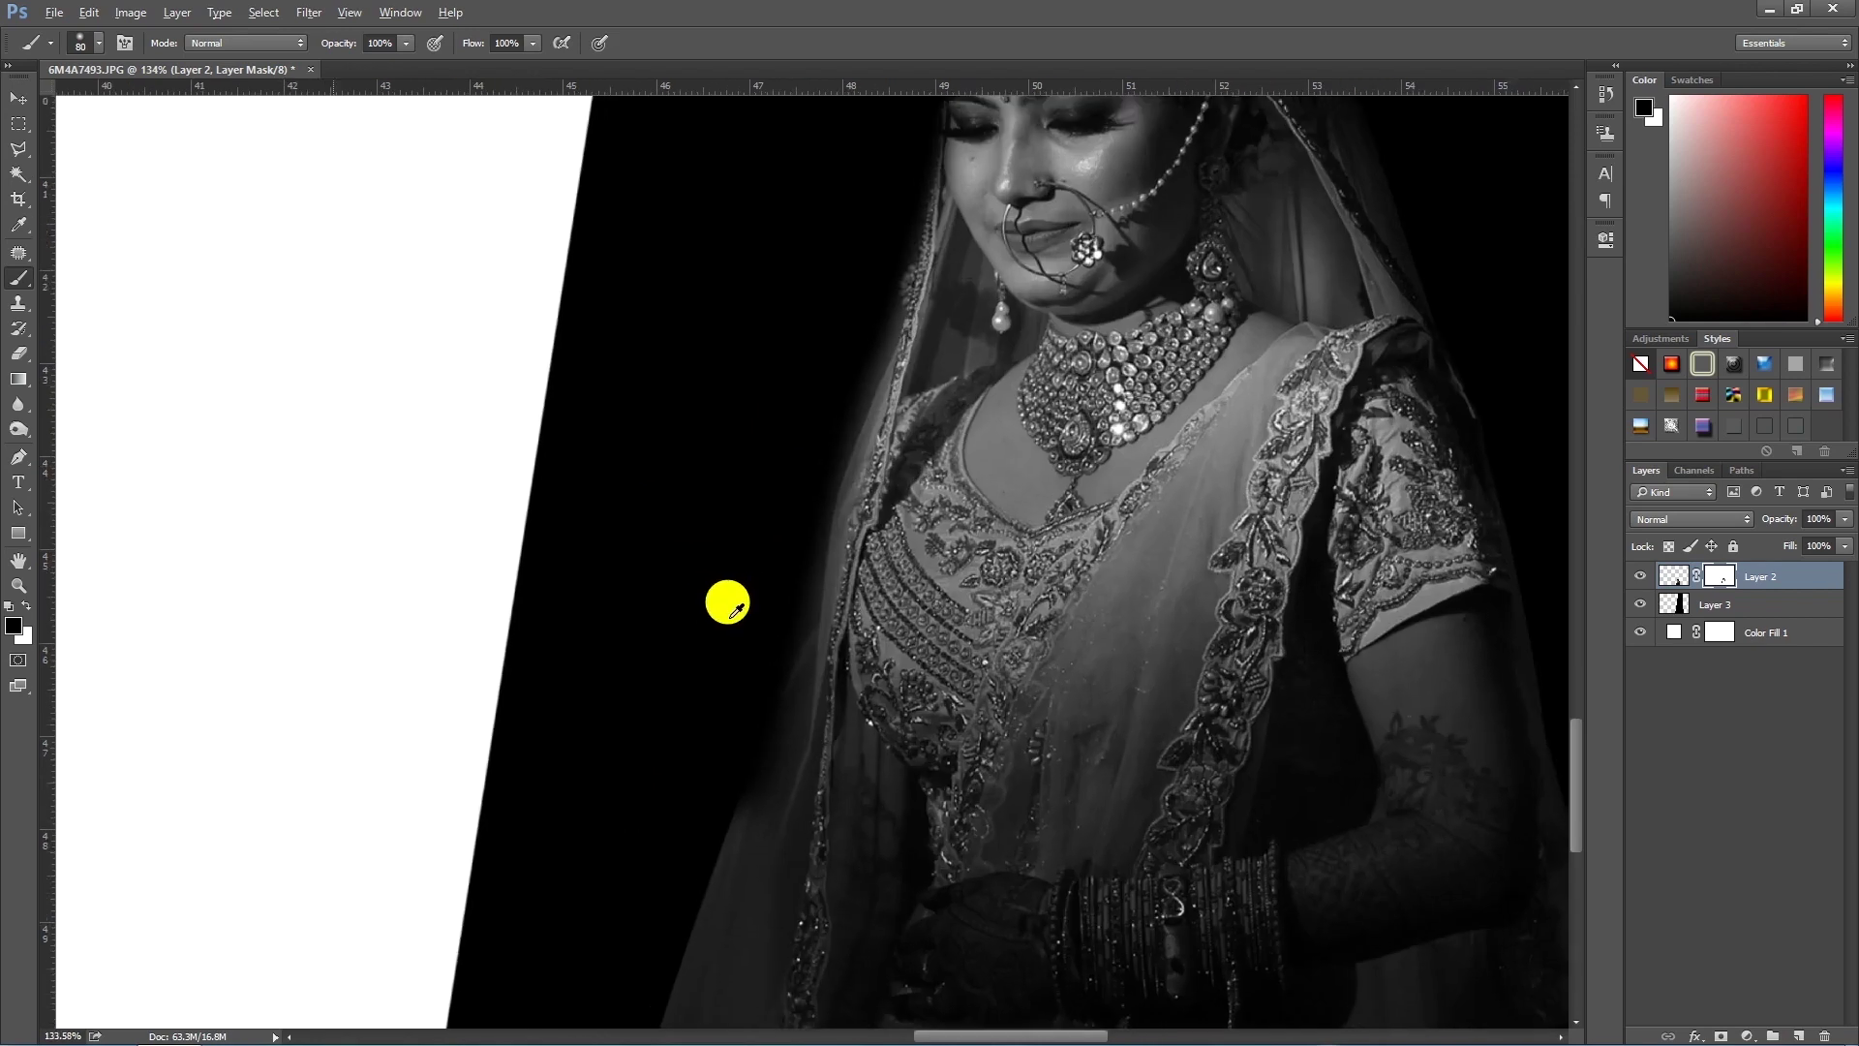
scroll(746, 668, "down", 5)
key("bracketright")
key("bracketright")
key("bracketright")
key("bracketright")
key("bracketright")
key("bracketright")
mouse_move(678, 852)
left_mouse_down()
mouse_move(1095, 777)
mouse_move(1018, 315)
mouse_move(1087, 539)
left_mouse_up()
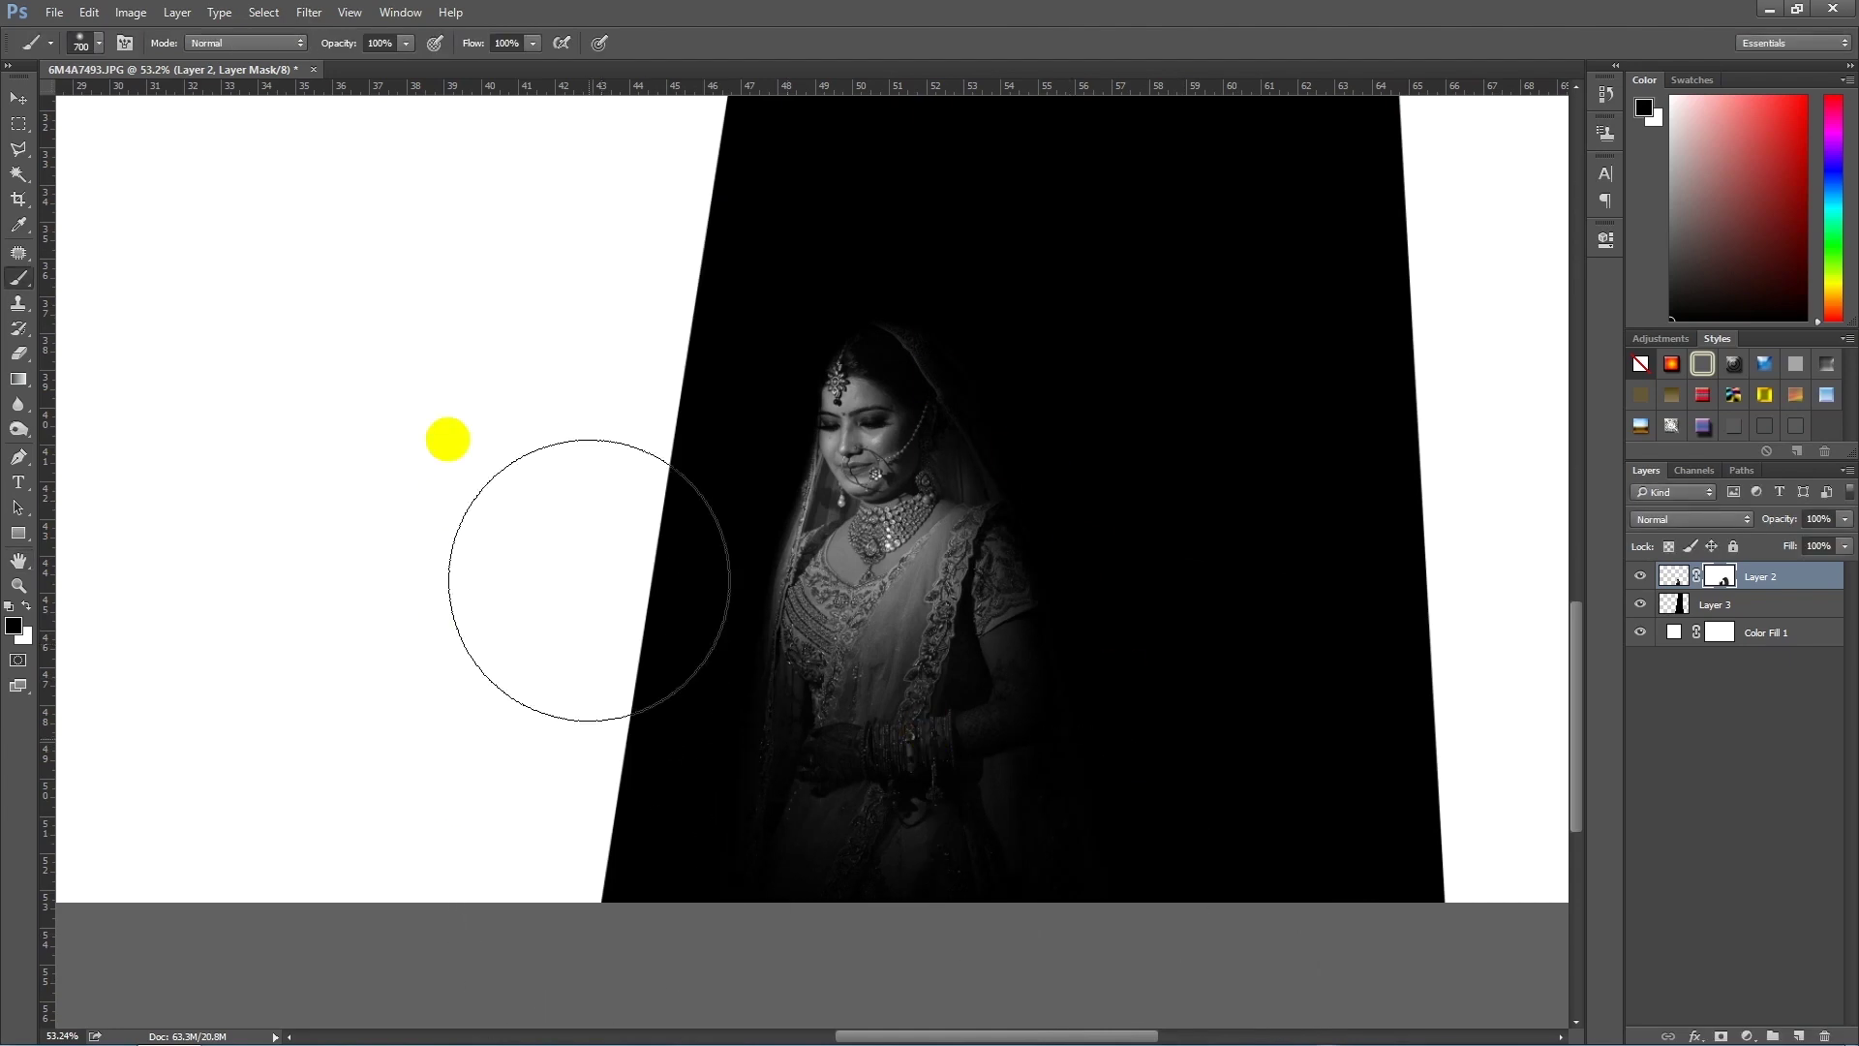
left_click_drag(589, 756, 626, 374)
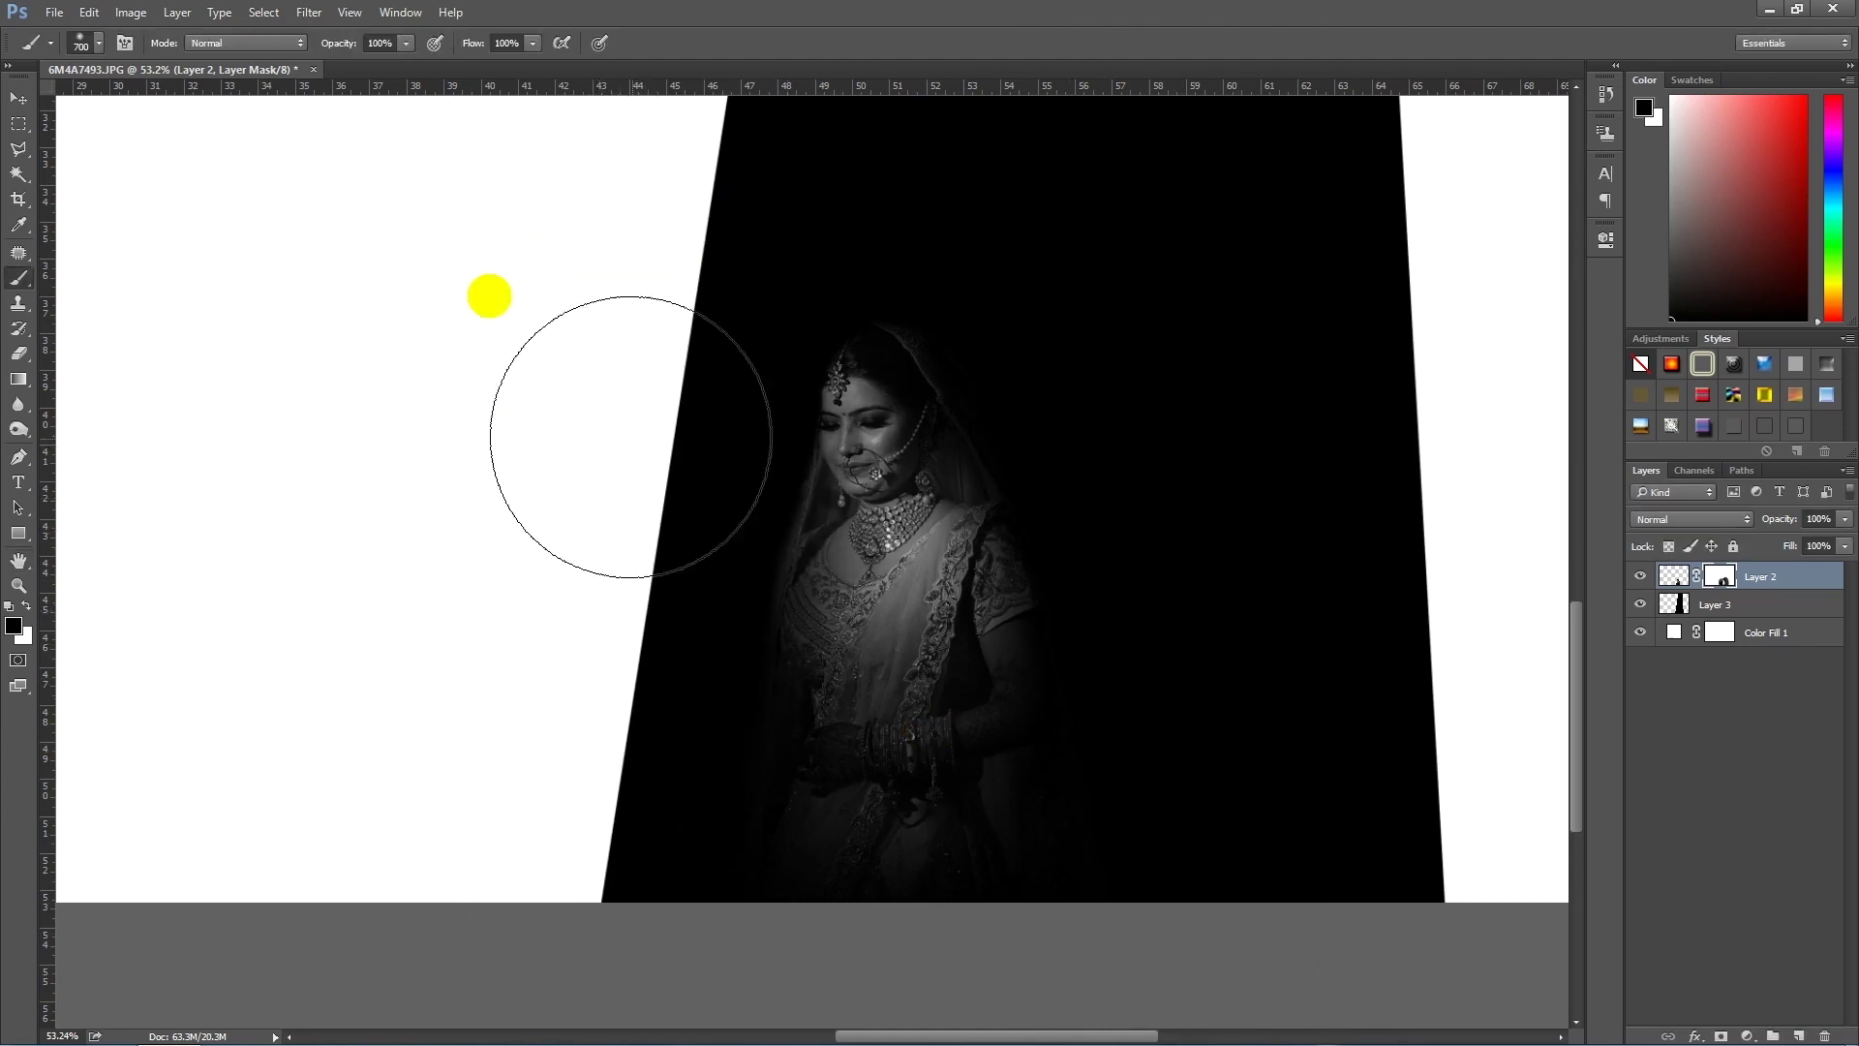
key("bracketleft")
key("bracketleft")
key("bracketleft")
key("ctrl+shift+f")
key("Escape")
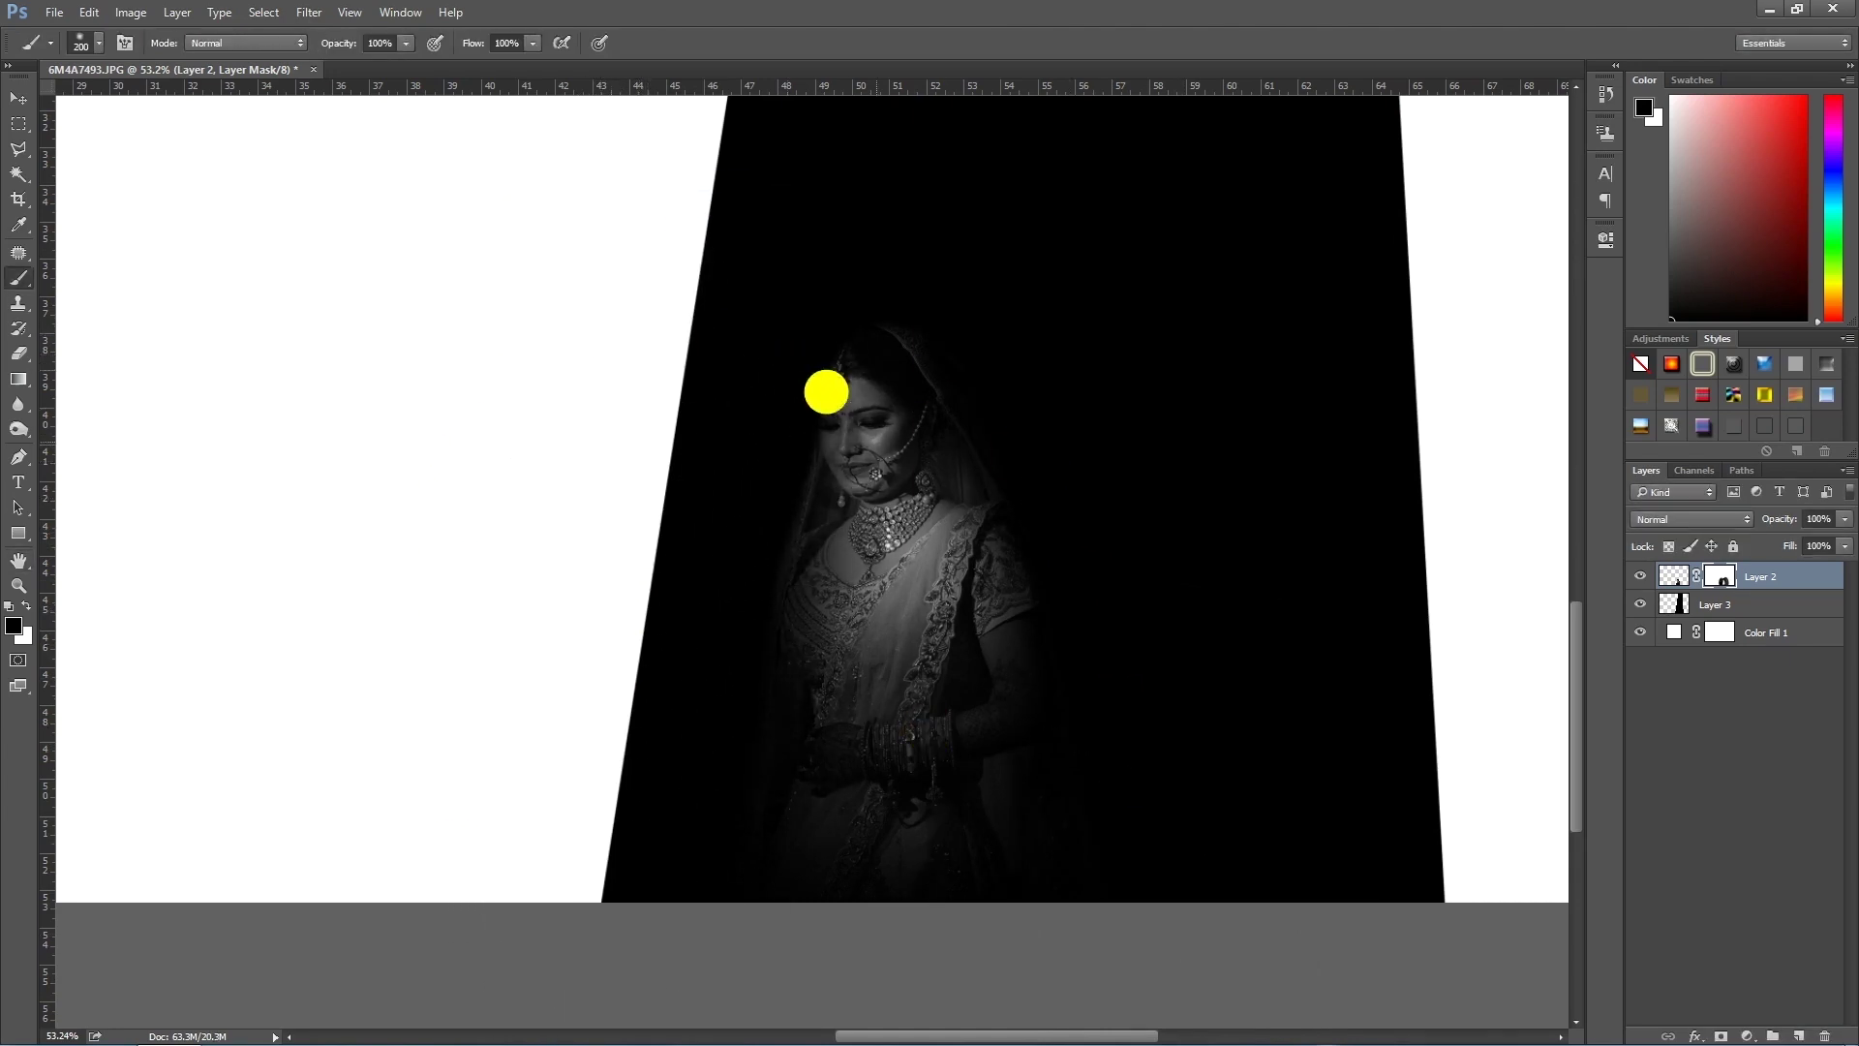
Step: Swap to white, shrink the brush and adjust the last stroke's Fade
key("x")
key("bracketleft")
key("bracketleft")
key("bracketleft")
scroll(876, 442, "up", 3)
key("ctrl+shift+f")
key("Escape")
key("ctrl+shift+f")
key("Return")
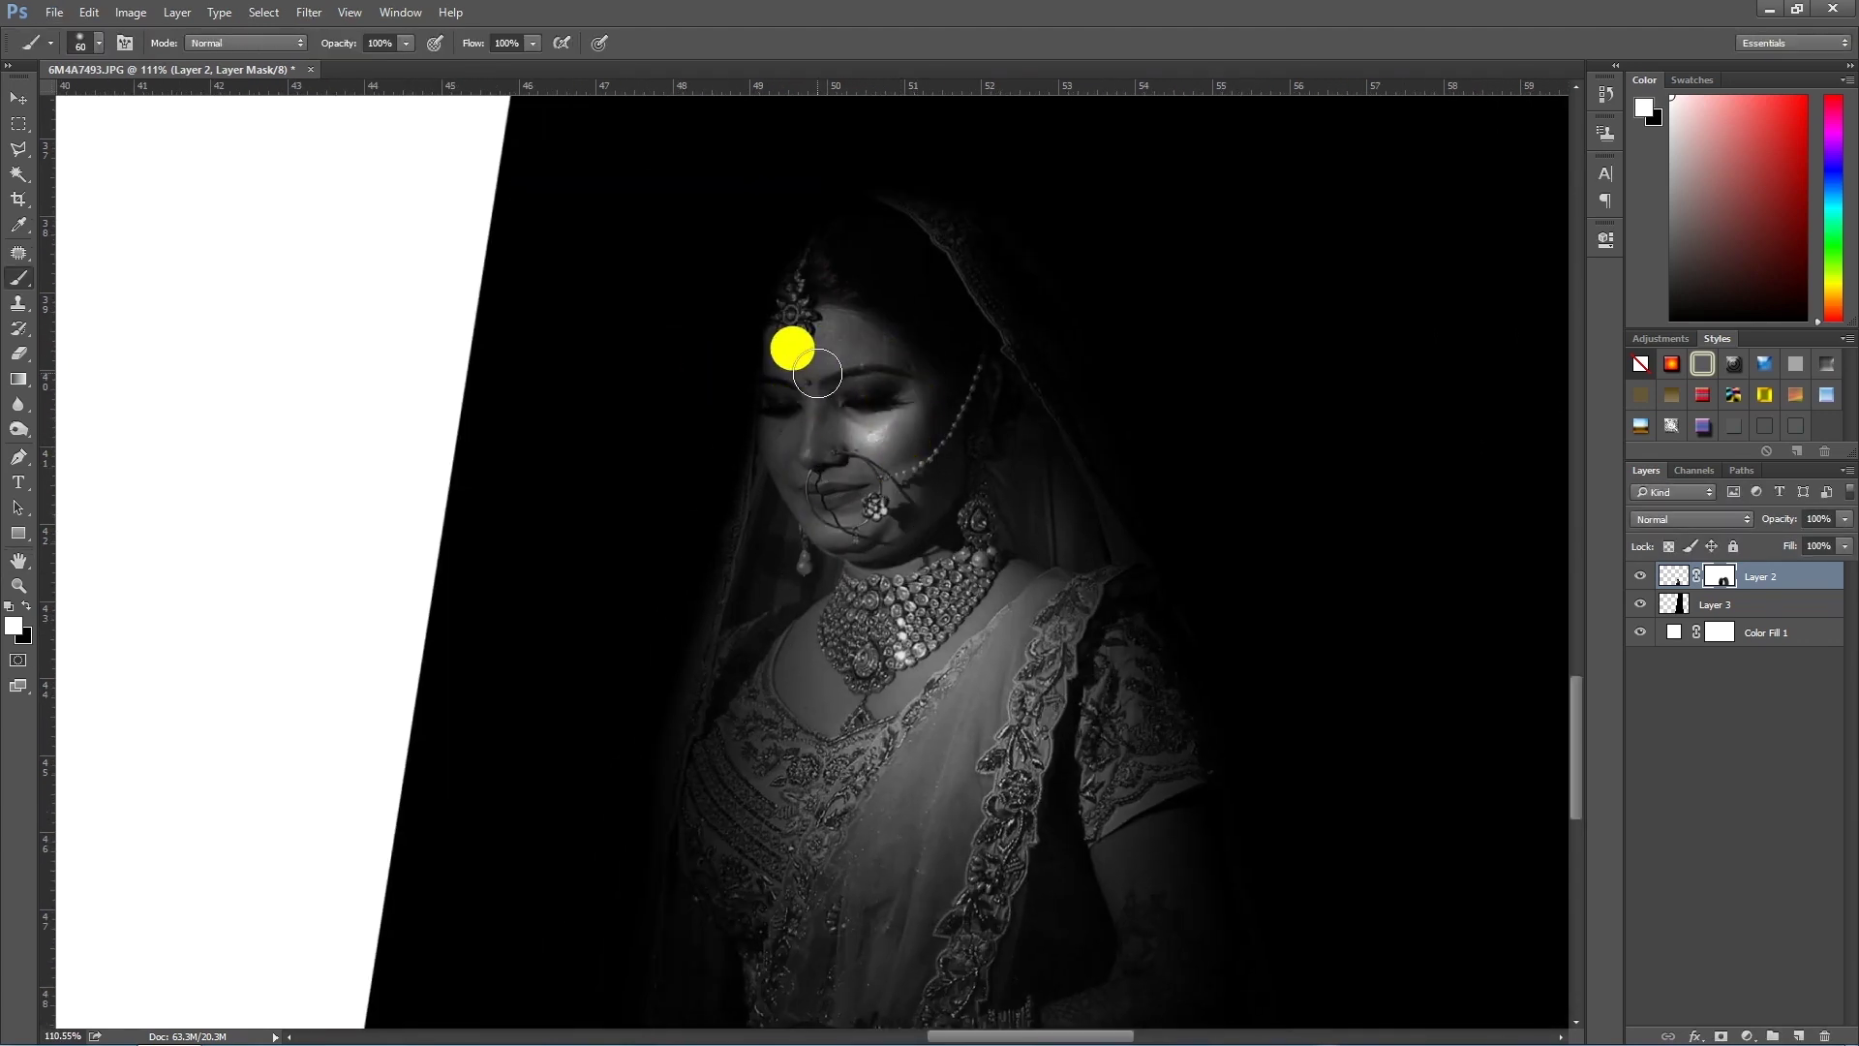
Step: Reveal more of the bride near her face, fading the strokes' strength
left_click_drag(789, 303, 797, 531)
key("ctrl+shift+f")
left_click_drag(700, 259, 612, 310)
key("Return")
scroll(606, 370, "down", 5)
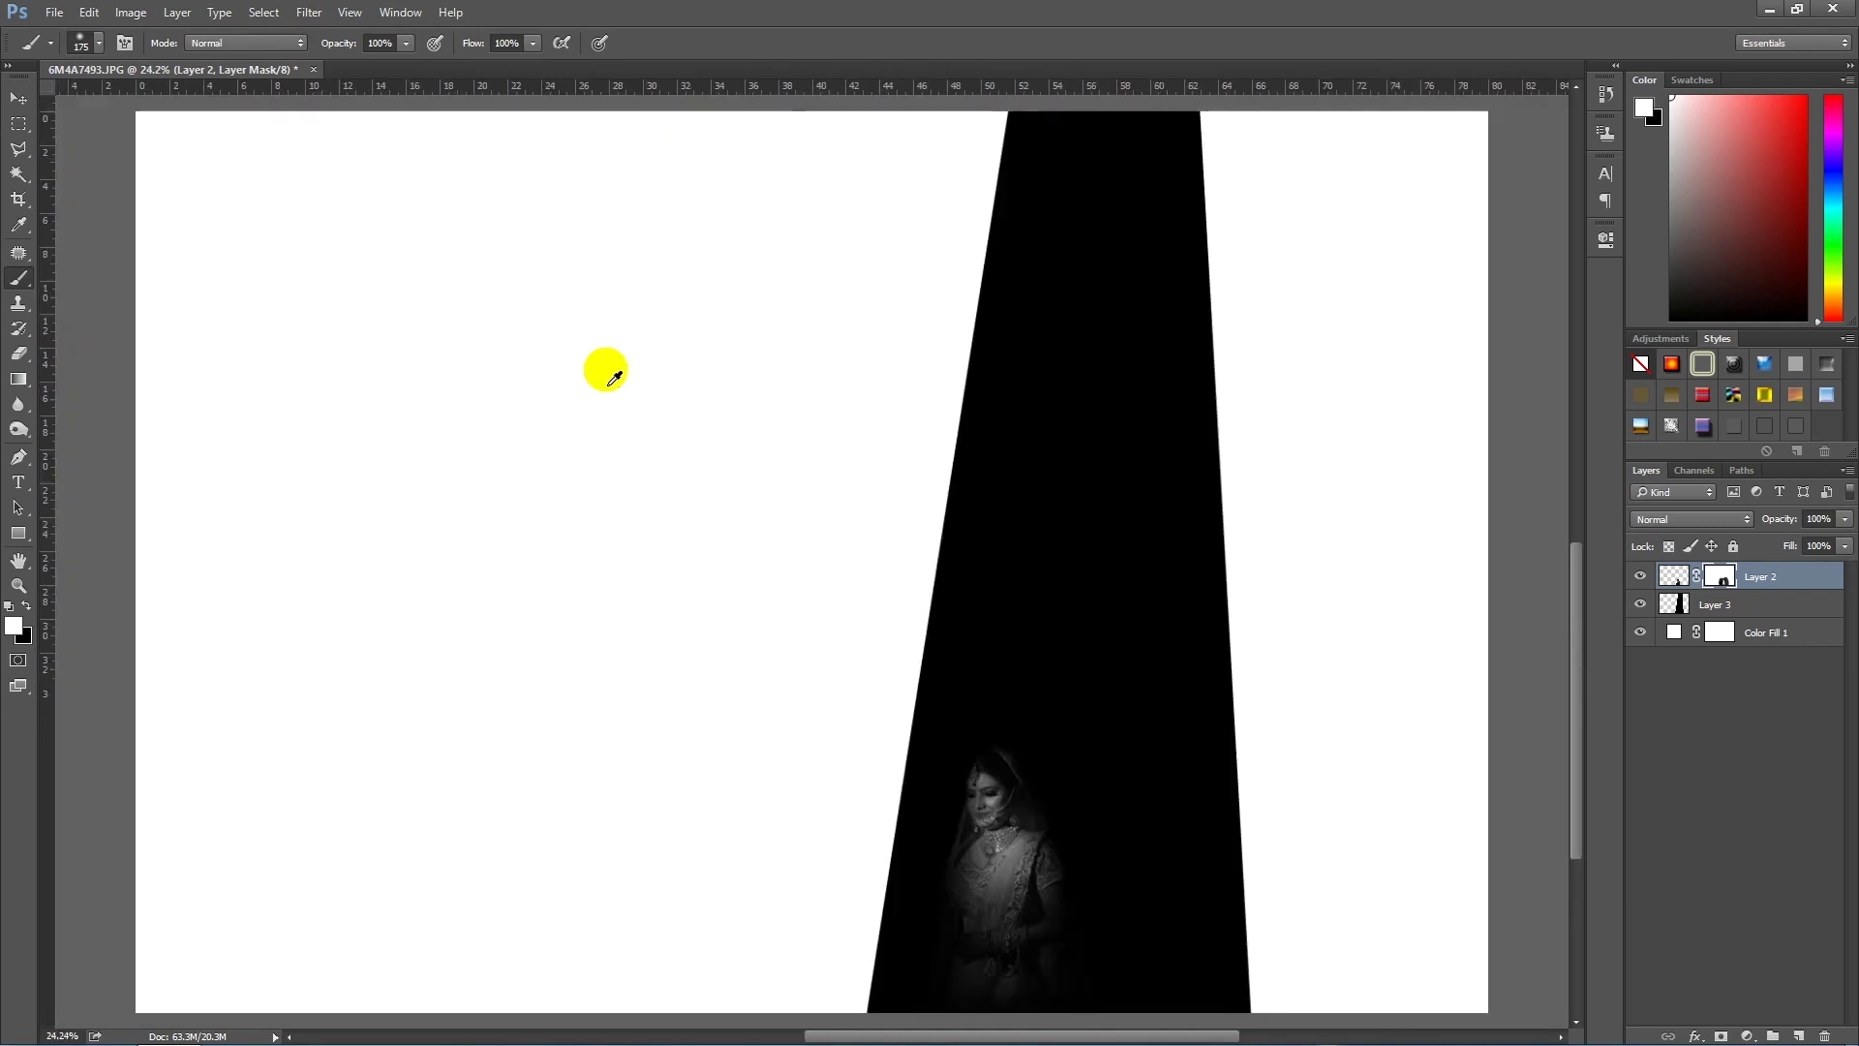
scroll(1046, 847, "up", 4)
key("bracketright")
key("bracketright")
key("bracketright")
key("ctrl+shift+f")
key("Return")
Step: Soften the face-area strokes further with a smaller brush and Edit > Fade
key("bracketleft")
key("bracketleft")
key("bracketleft")
scroll(925, 562, "down", 5)
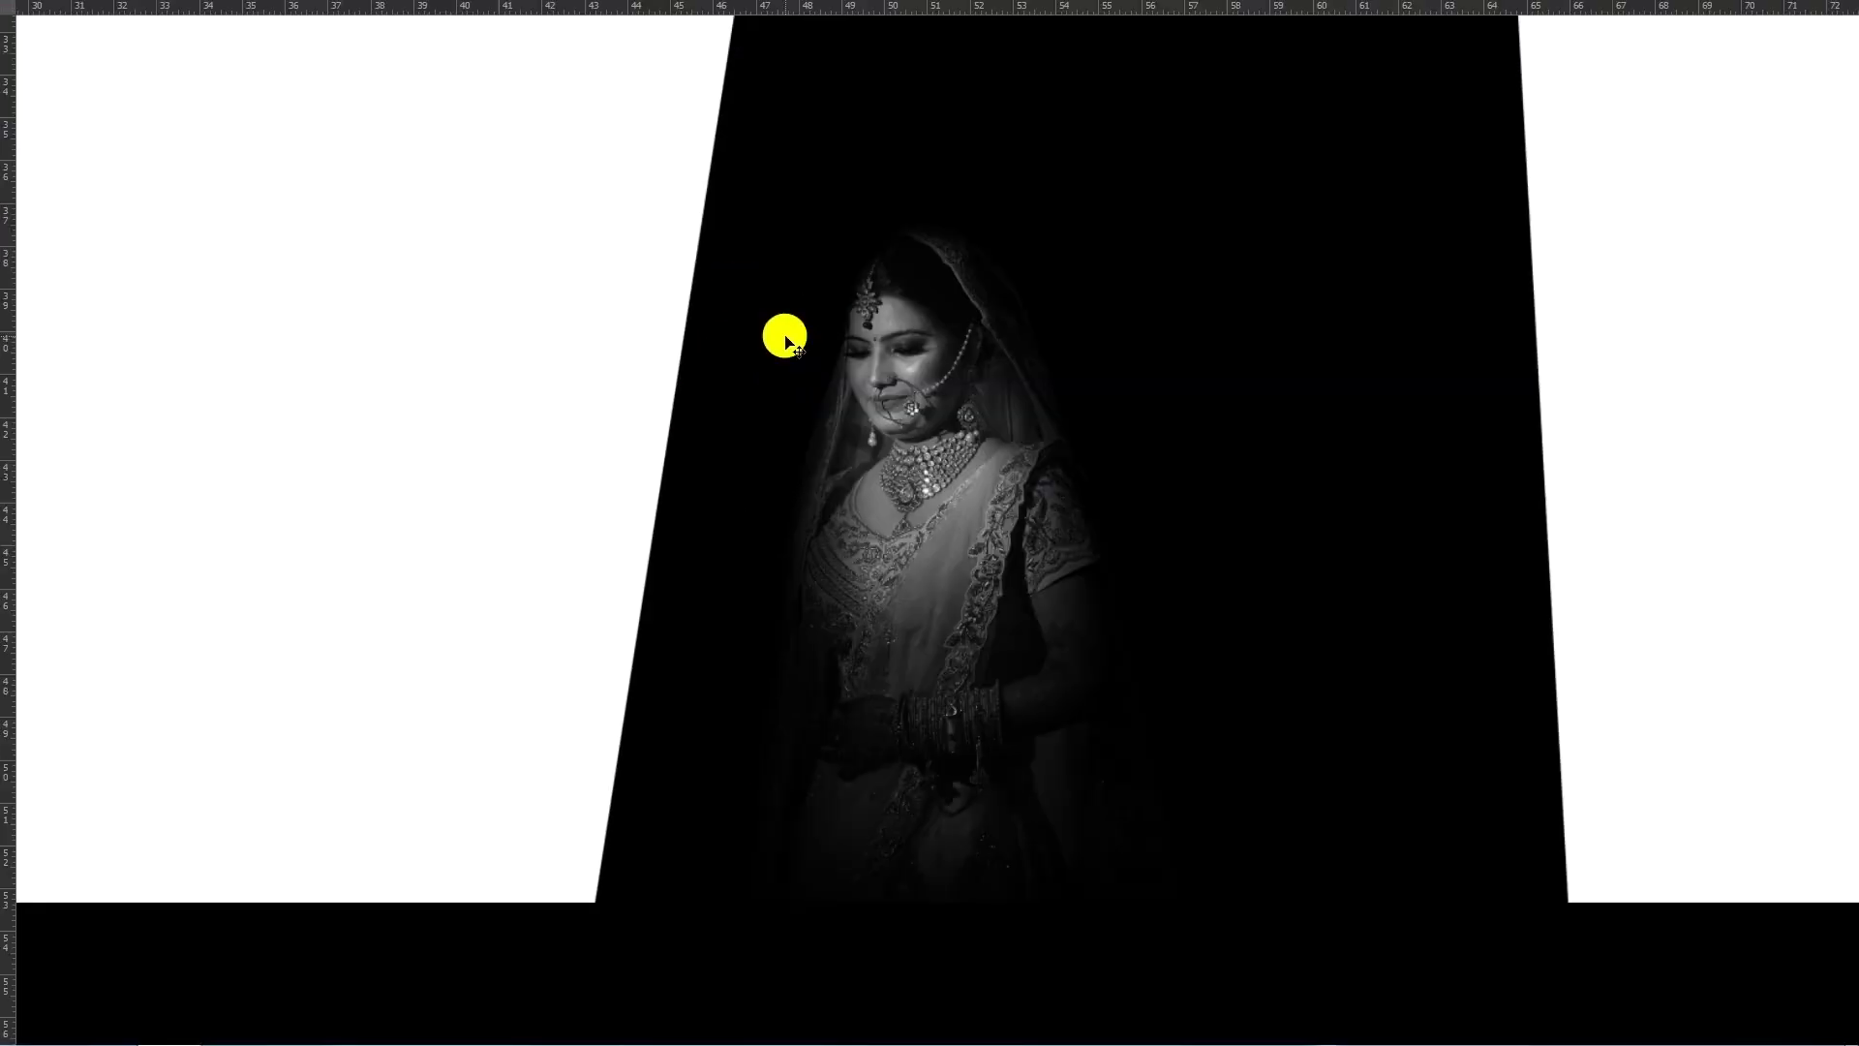
scroll(631, 249, "up", 5)
key("ctrl+shift+f")
key("Return")
key("ctrl+shift+f")
key("Return")
Step: Switch back to black on the mask and fade the last stroke
key("x")
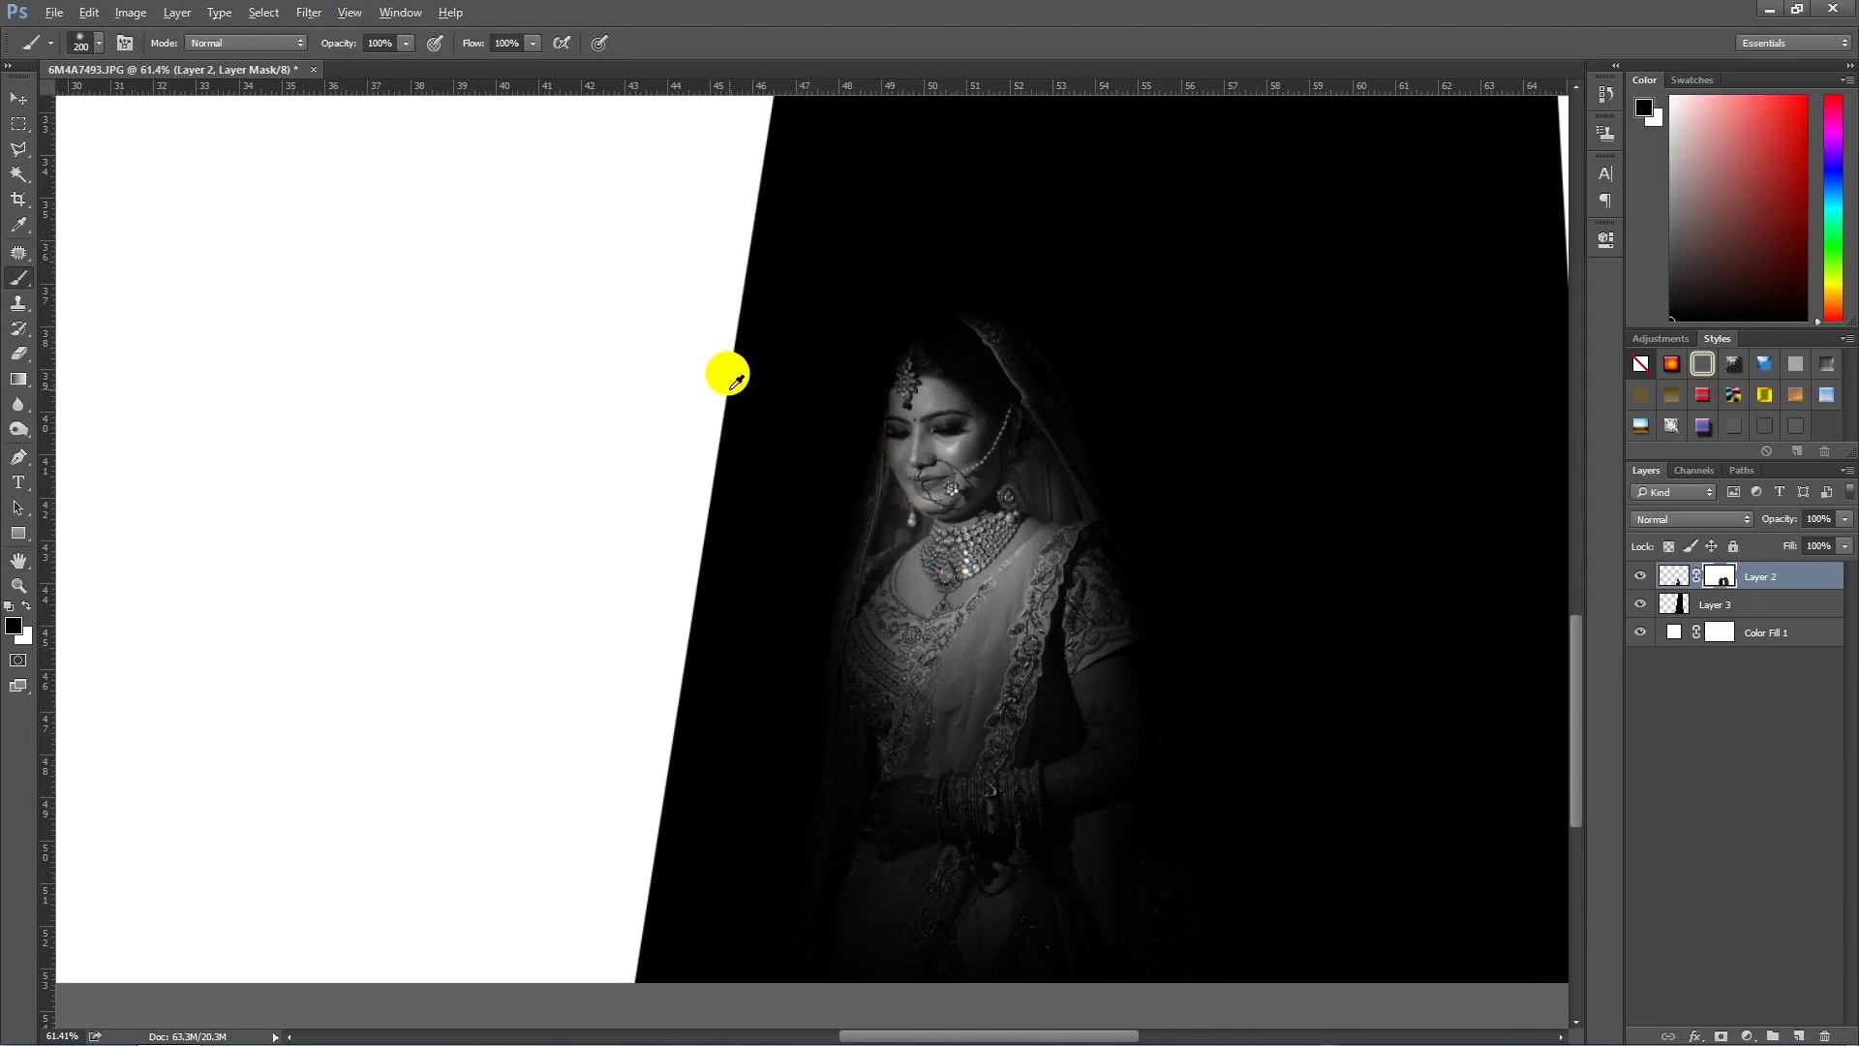
scroll(726, 366, "down", 3)
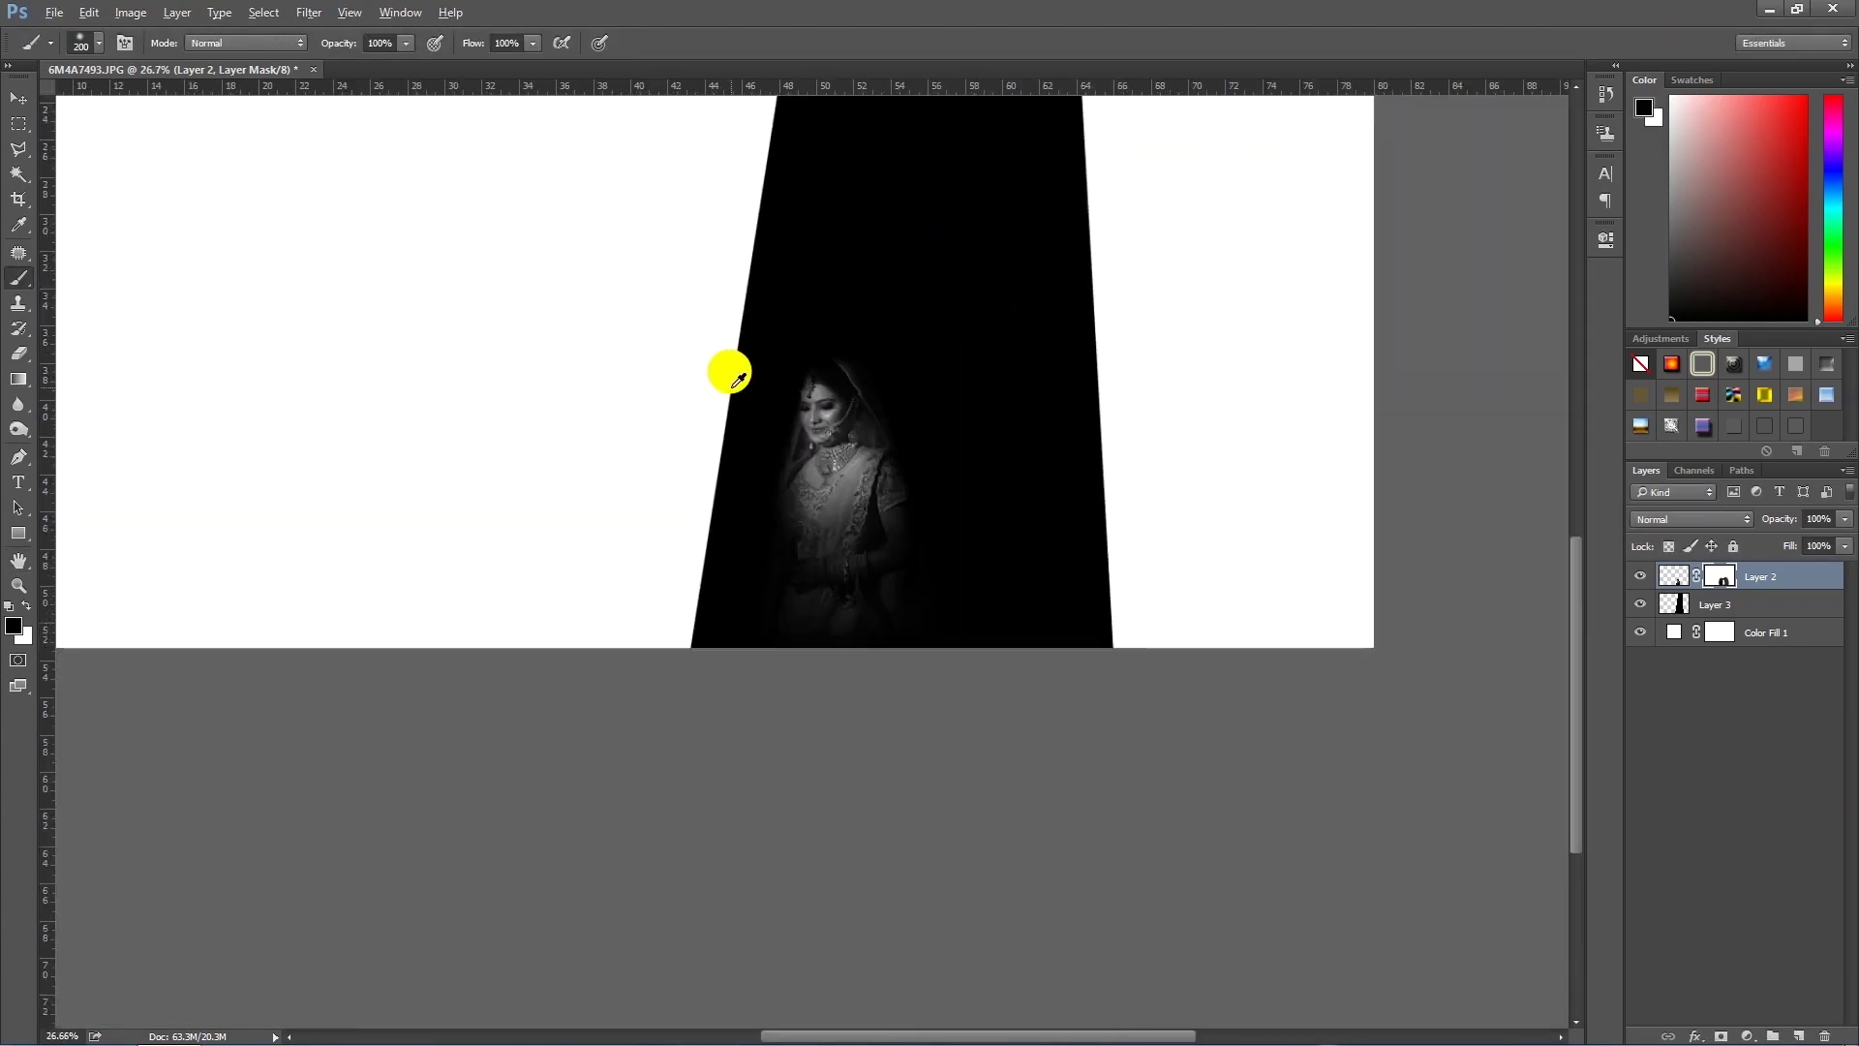
scroll(1034, 644, "up", 3)
scroll(983, 693, "up", 2)
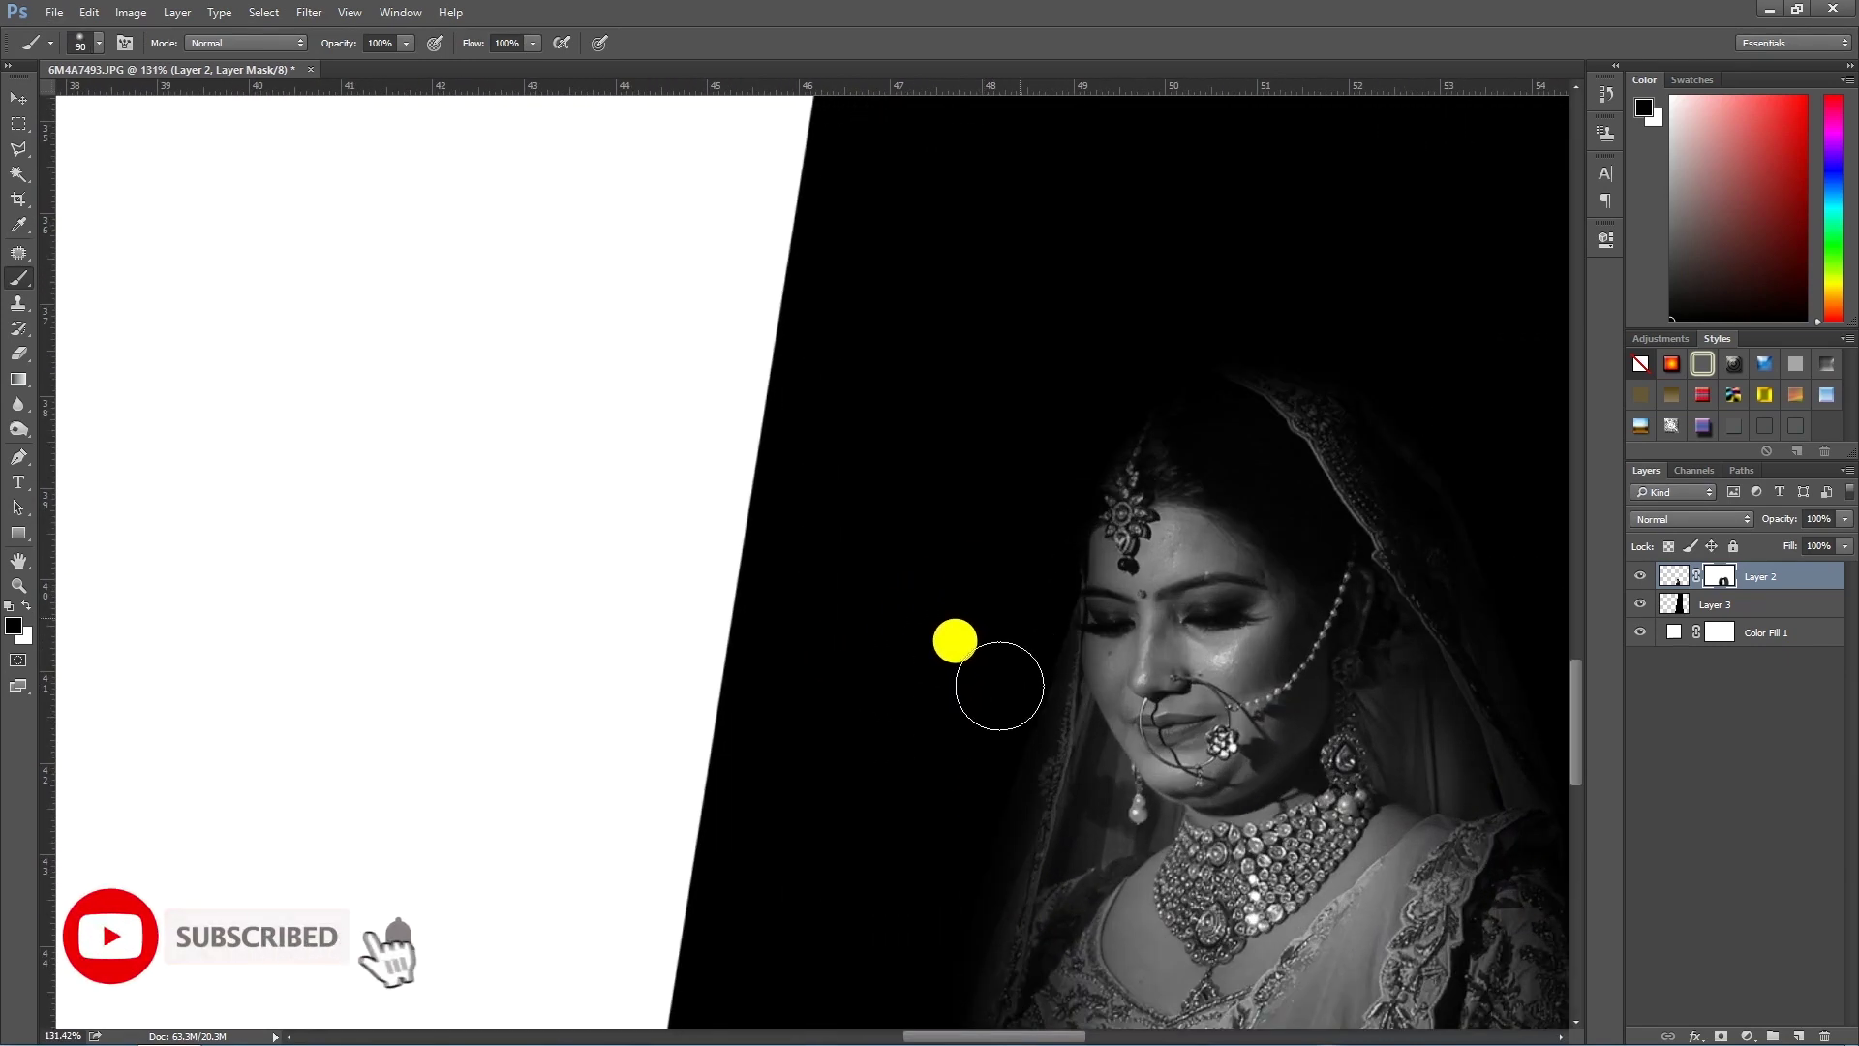
key("ctrl+shift+f")
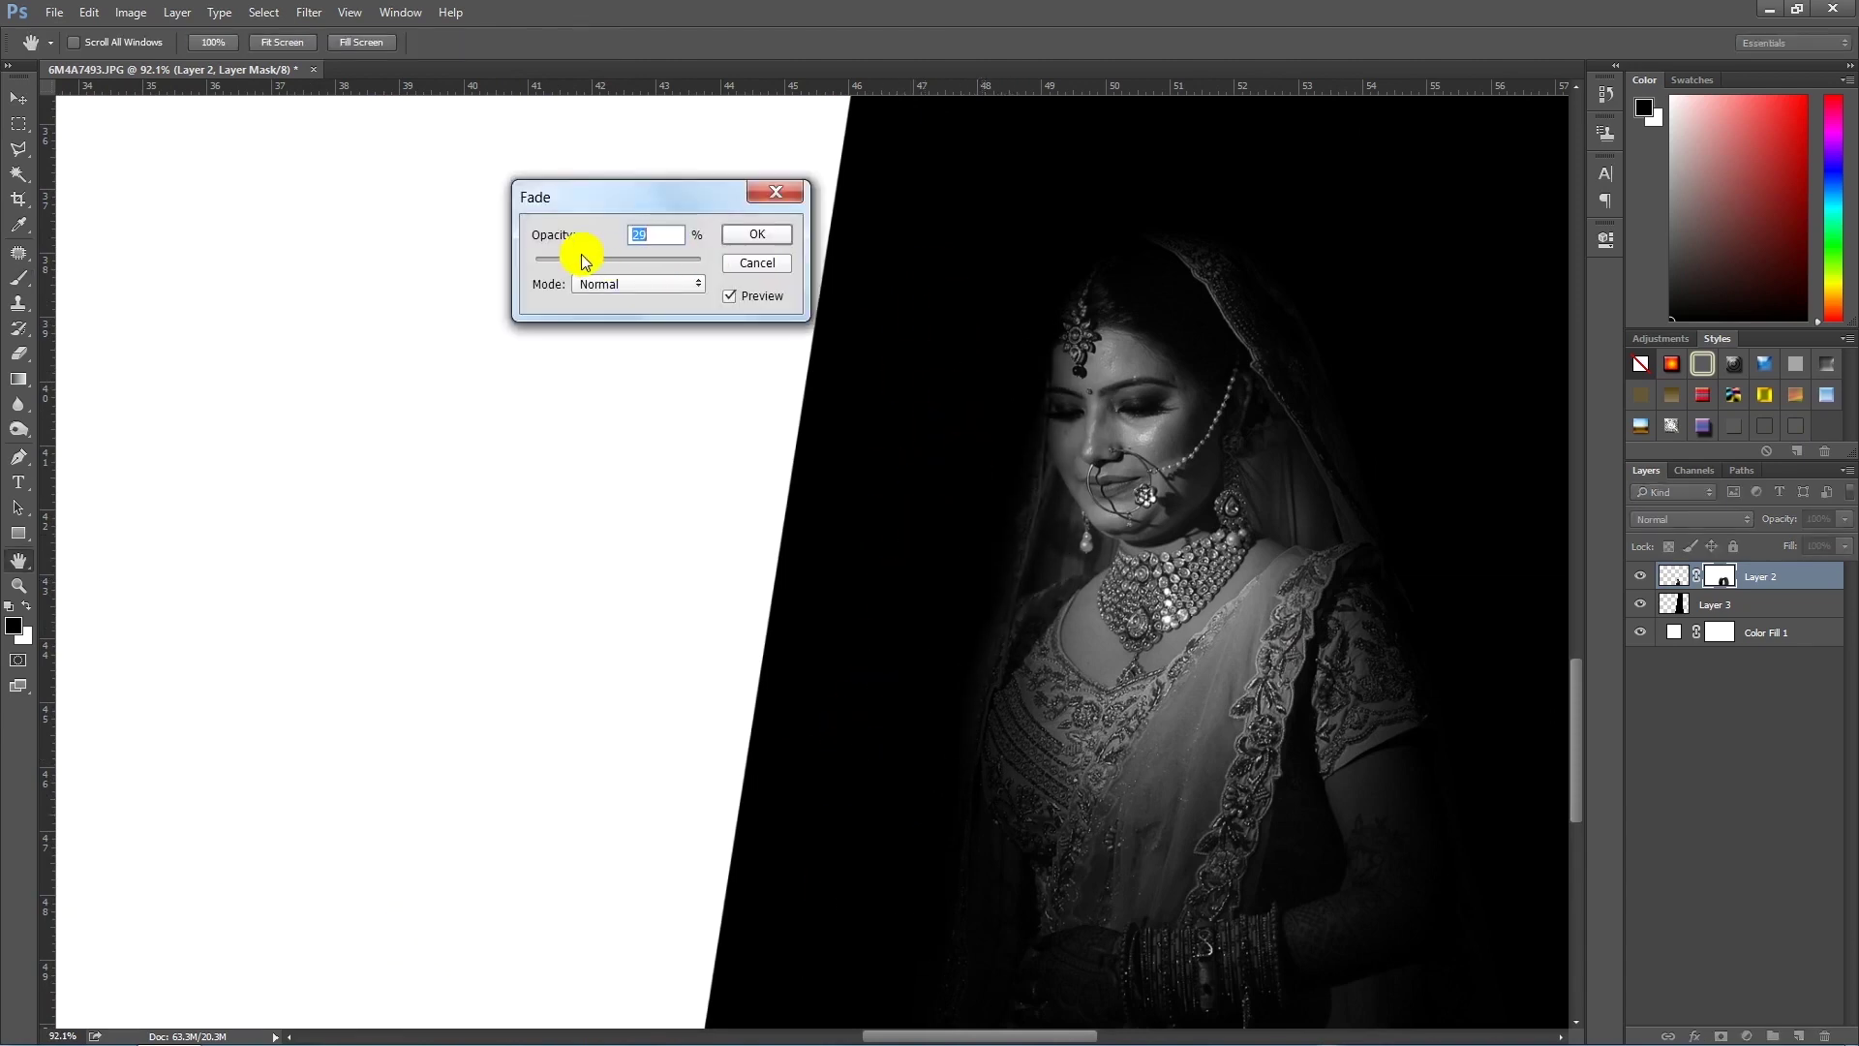
key("Return")
Step: Fit the composition, then open and cancel a transform on the trapezoid layer
key("ctrl+0")
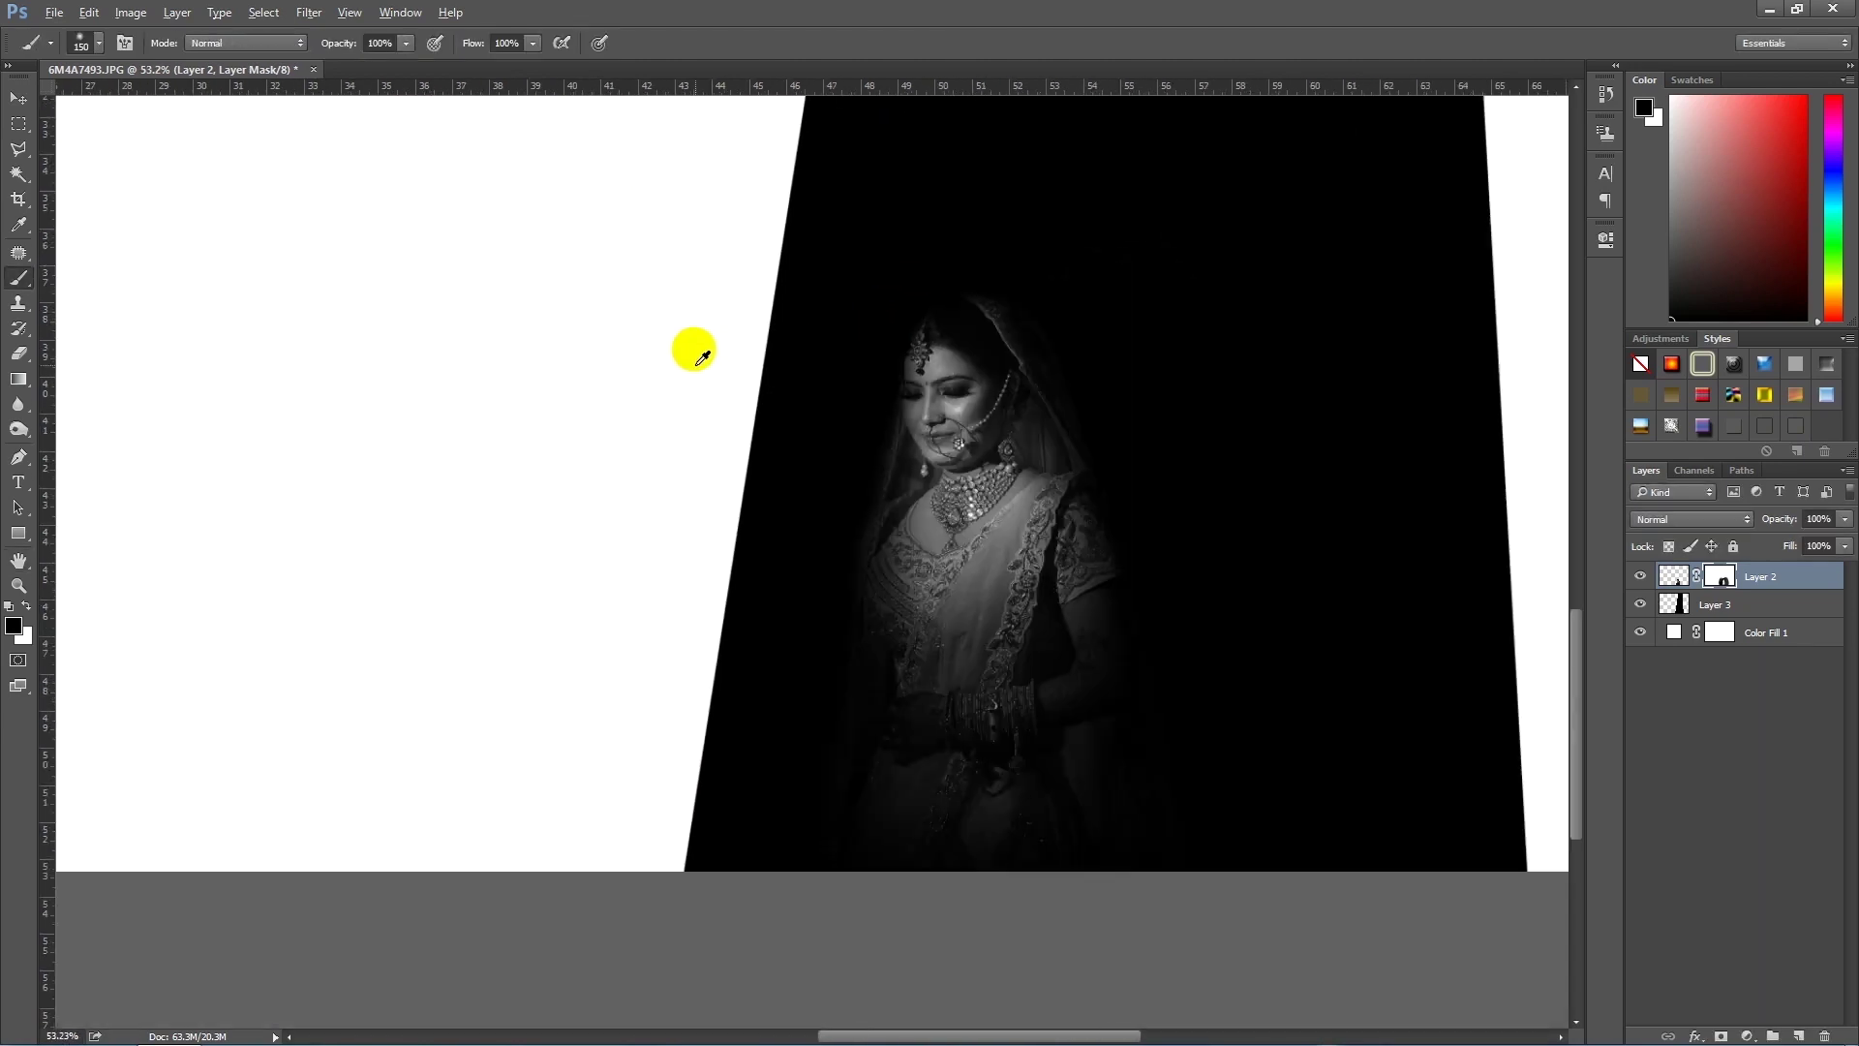
key("m")
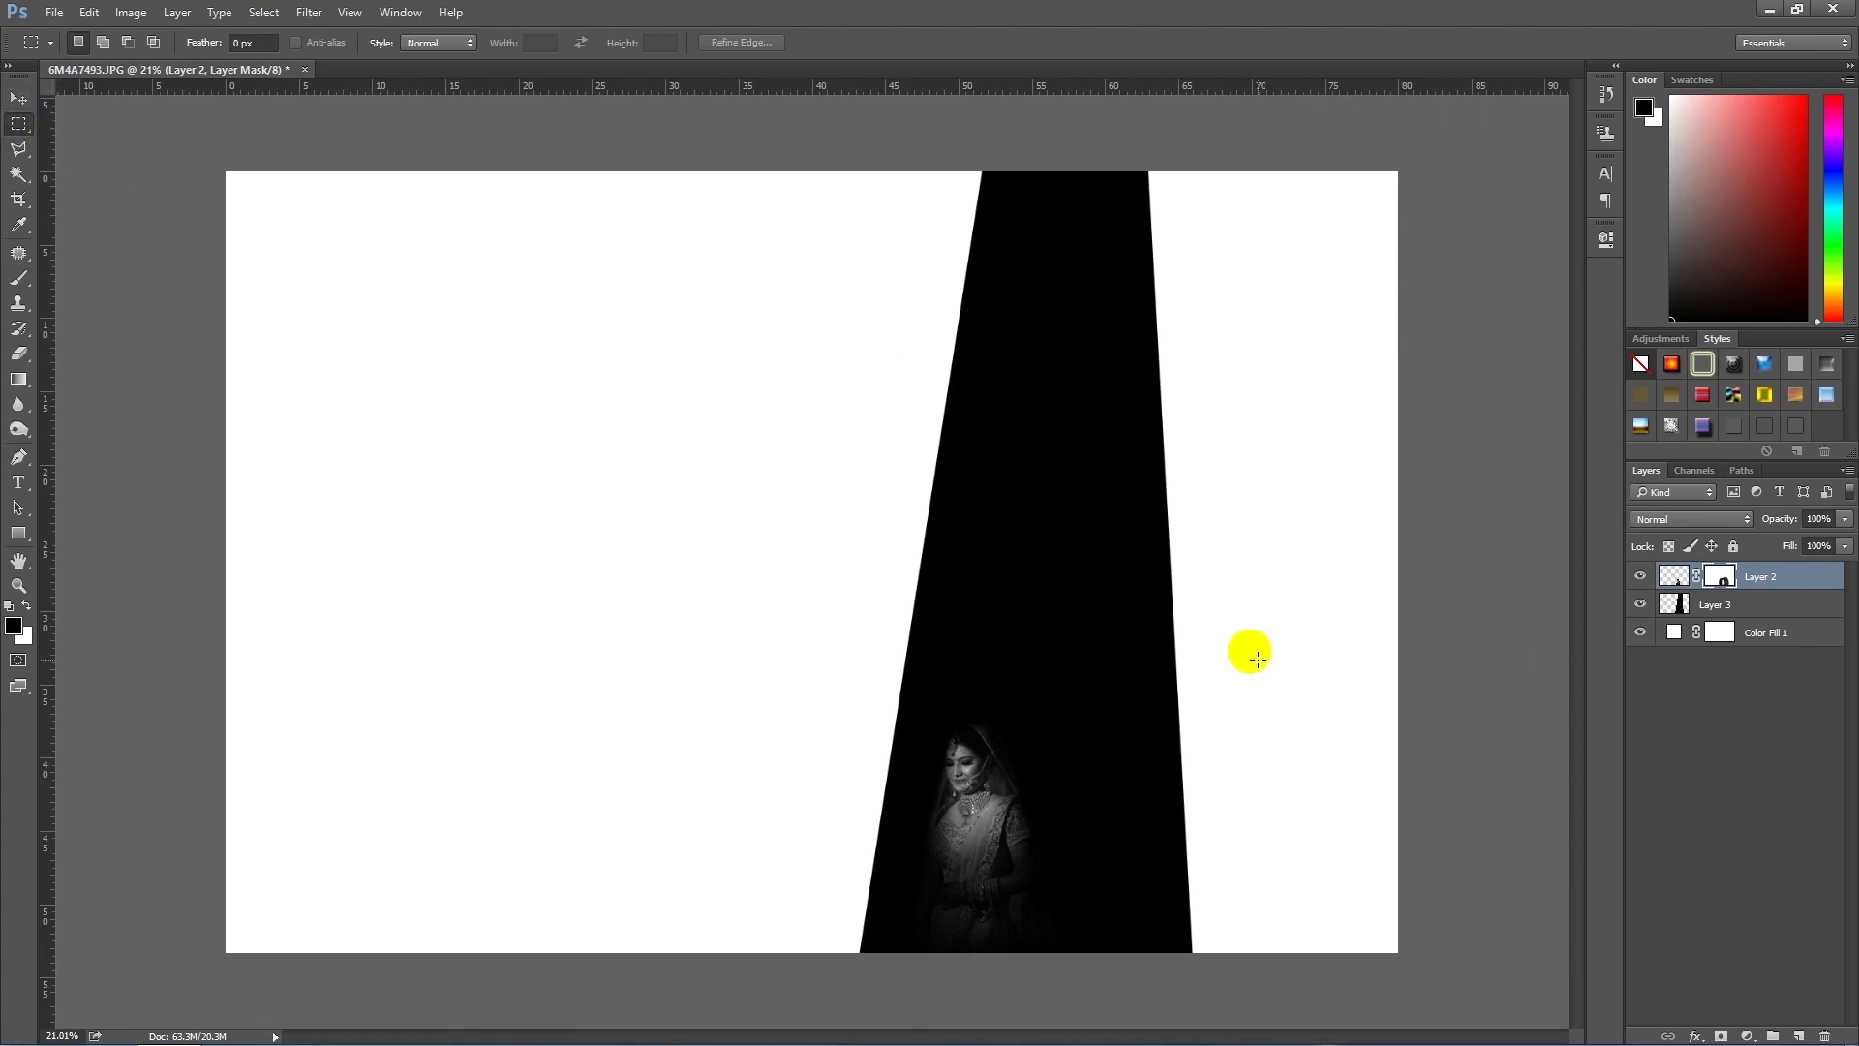
key("alt+bracketleft")
key("ctrl+t")
right_click(1078, 490)
key("Escape")
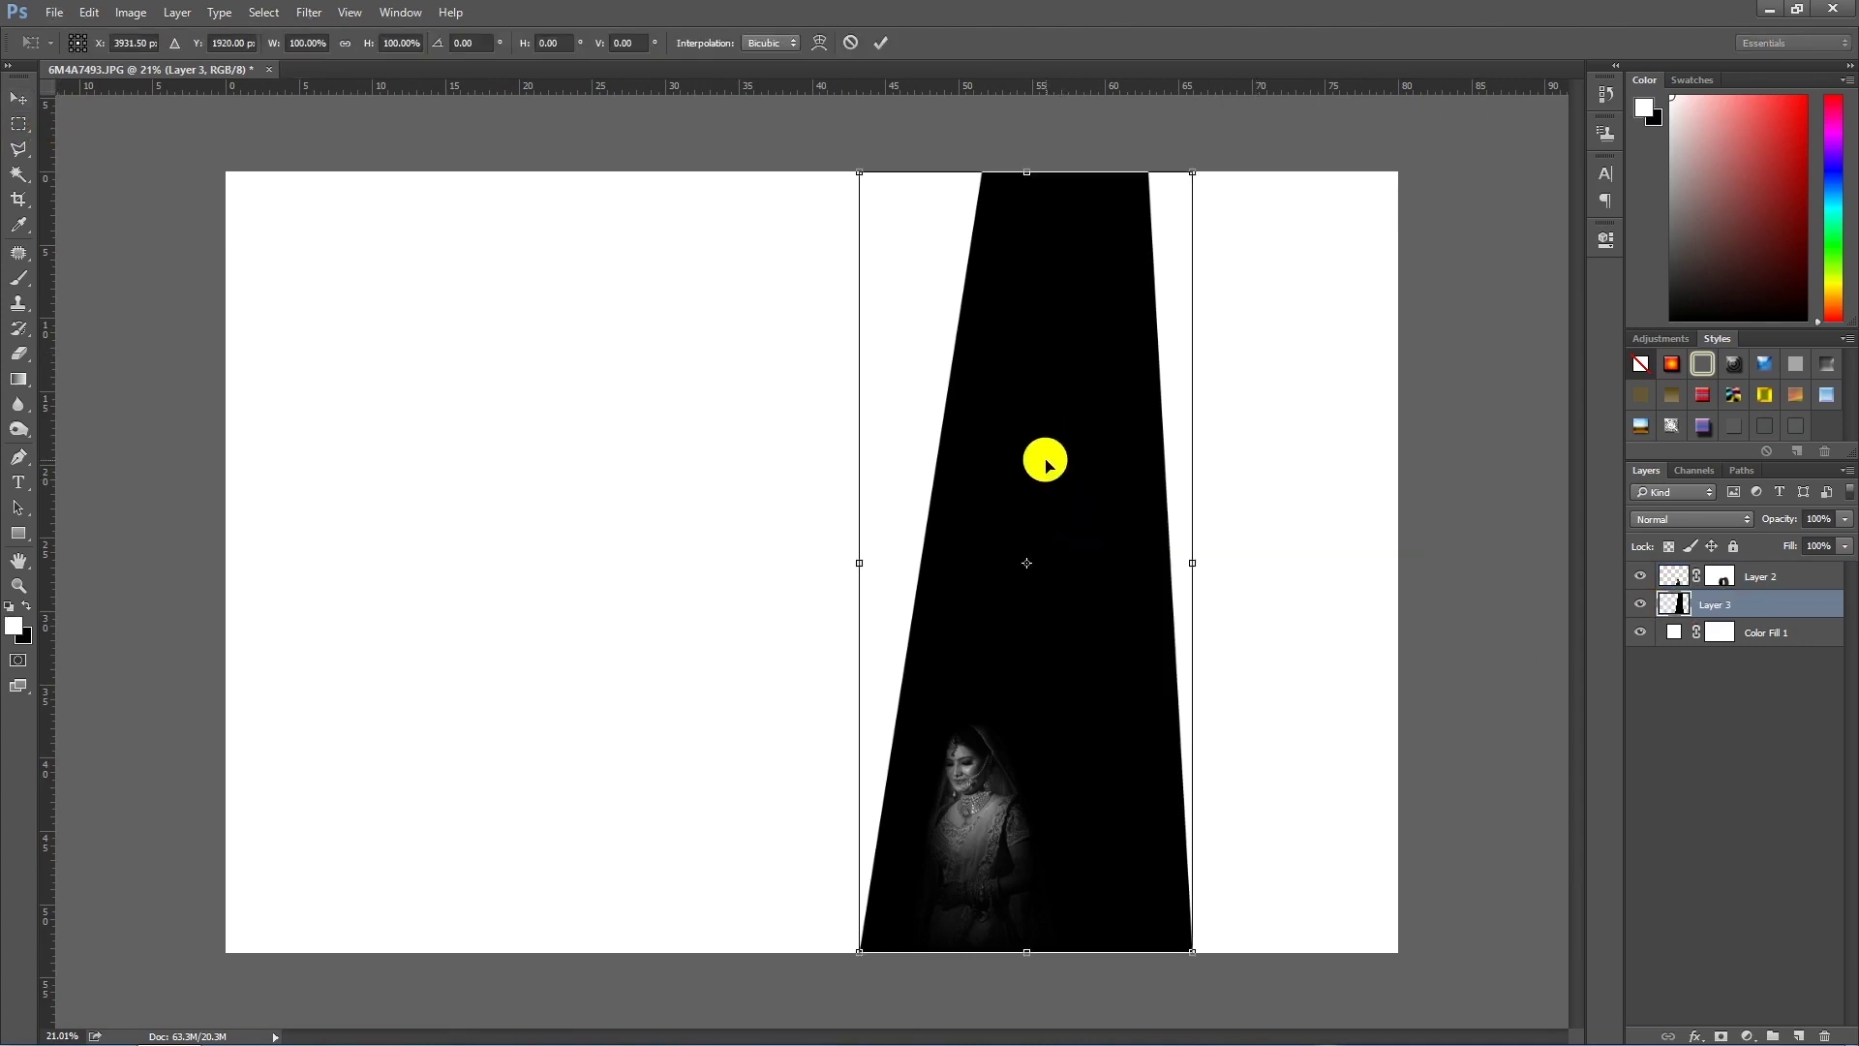
key("Return")
key("ctrl+minus")
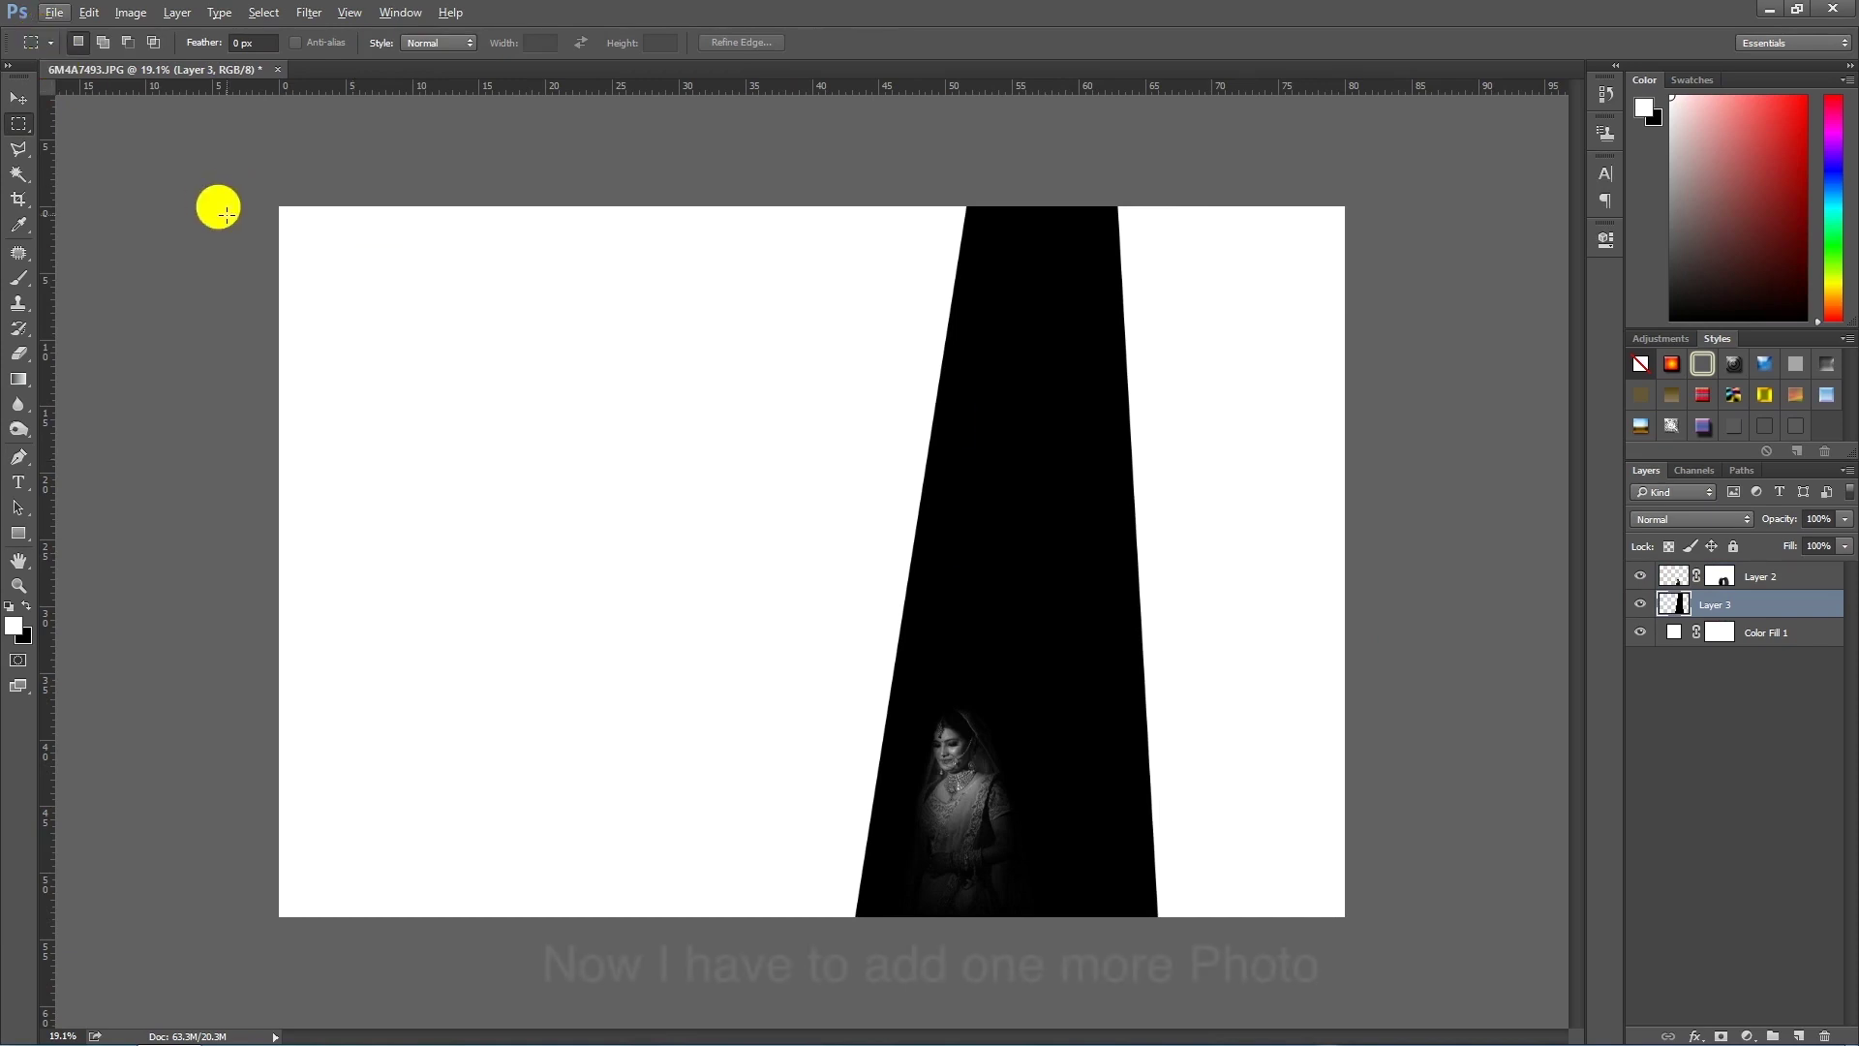
Step: Open 01.png, then return to 6M4A7493.JPG with Layer 2 selected
left_click(53, 13)
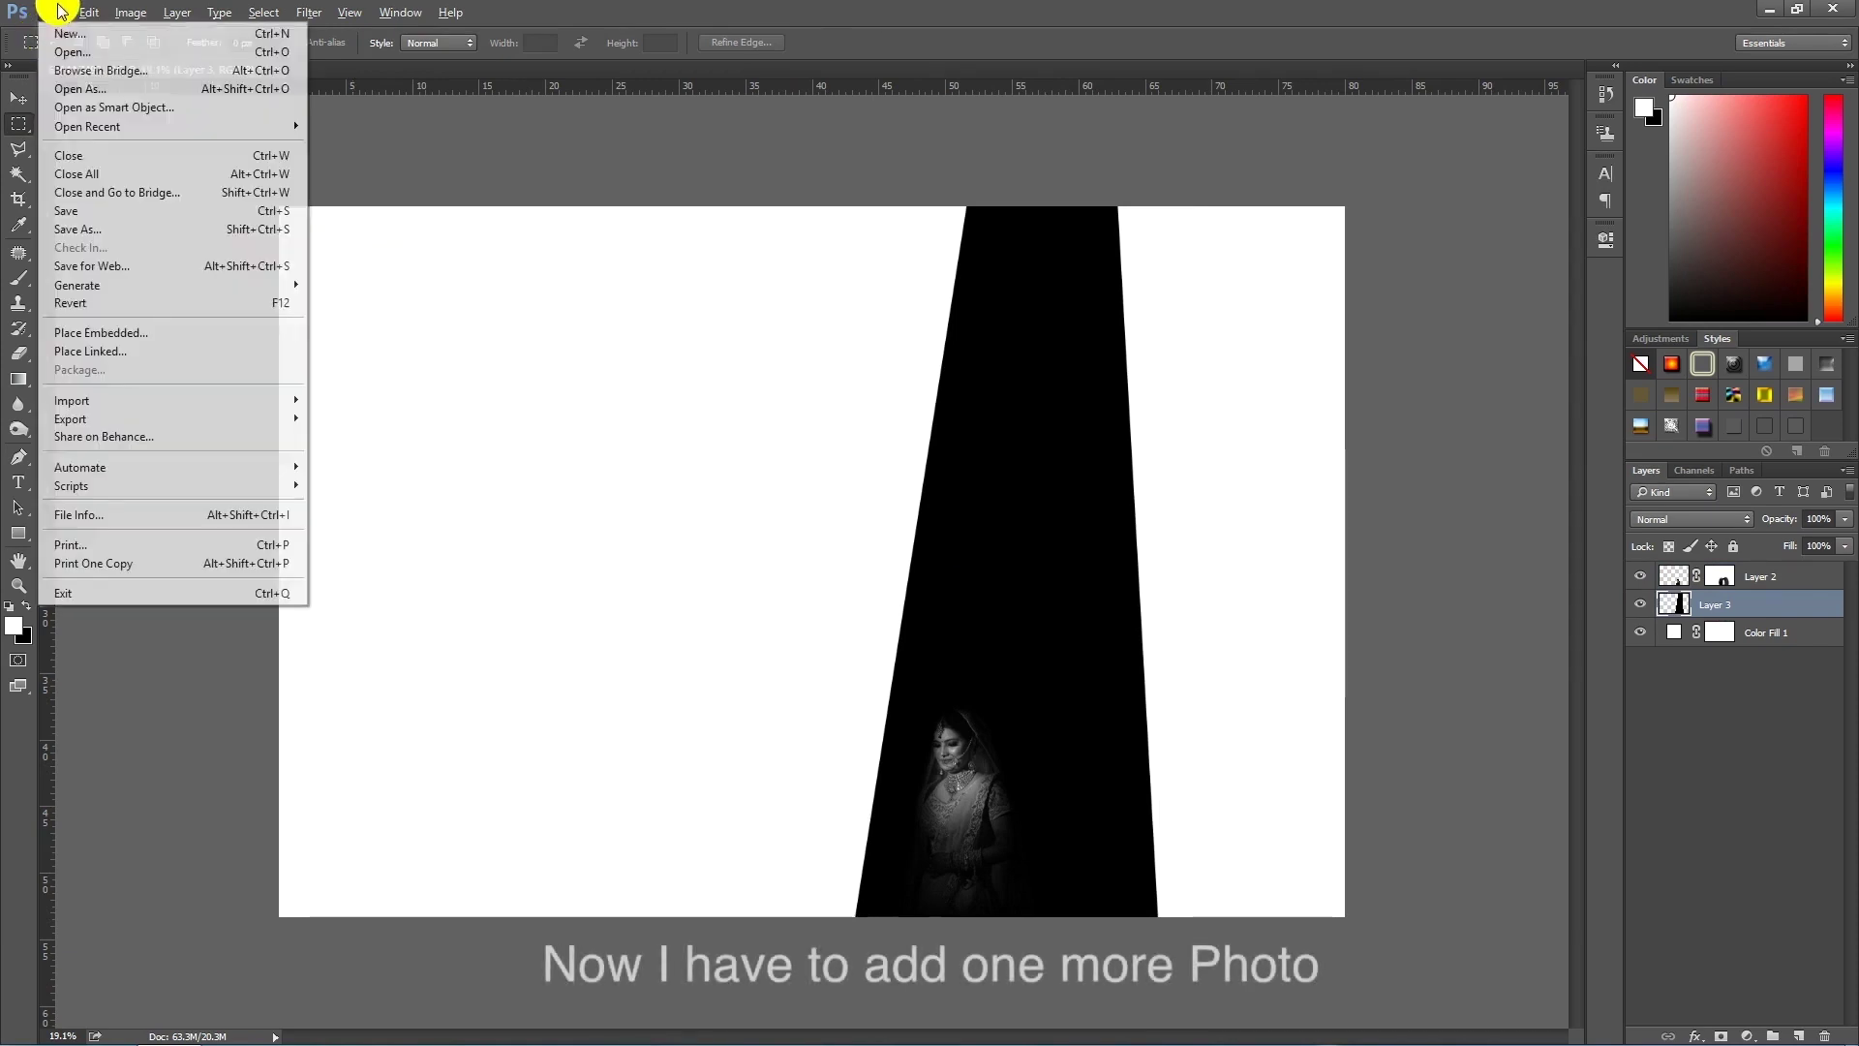
left_click(74, 51)
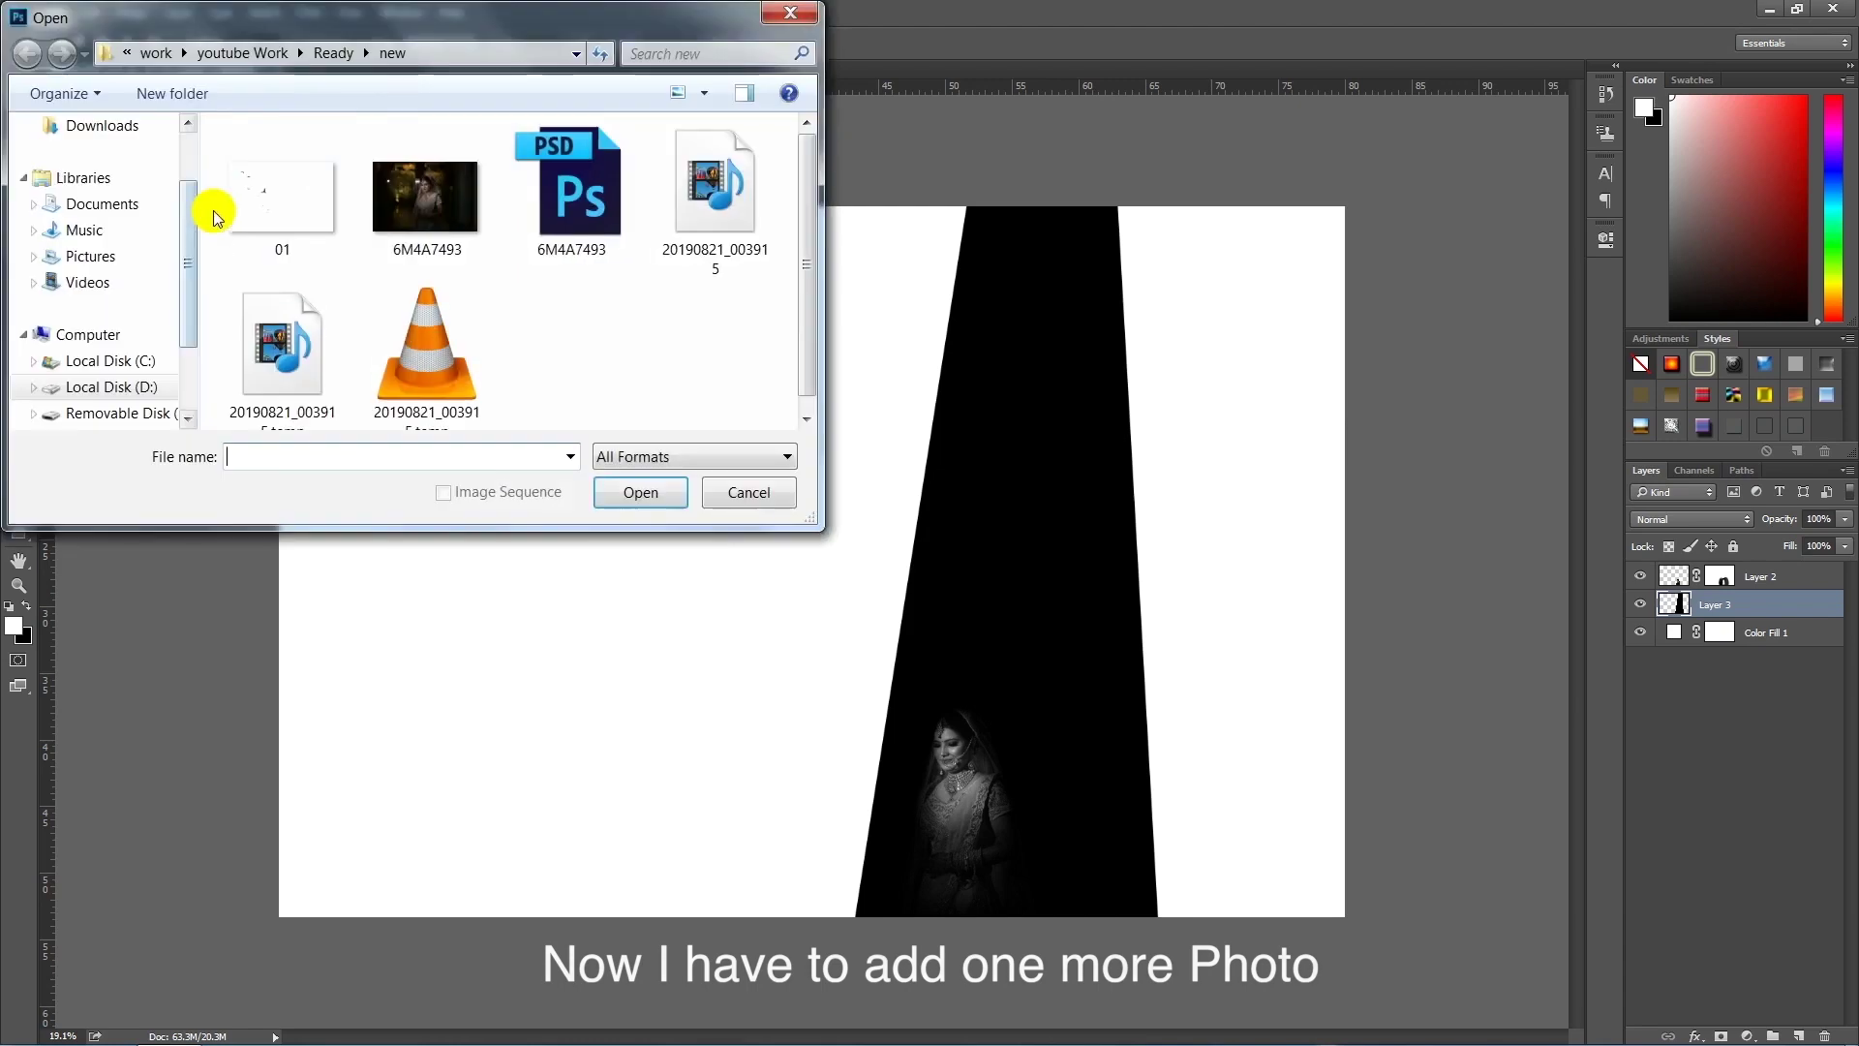
left_click(269, 224)
left_click(630, 492)
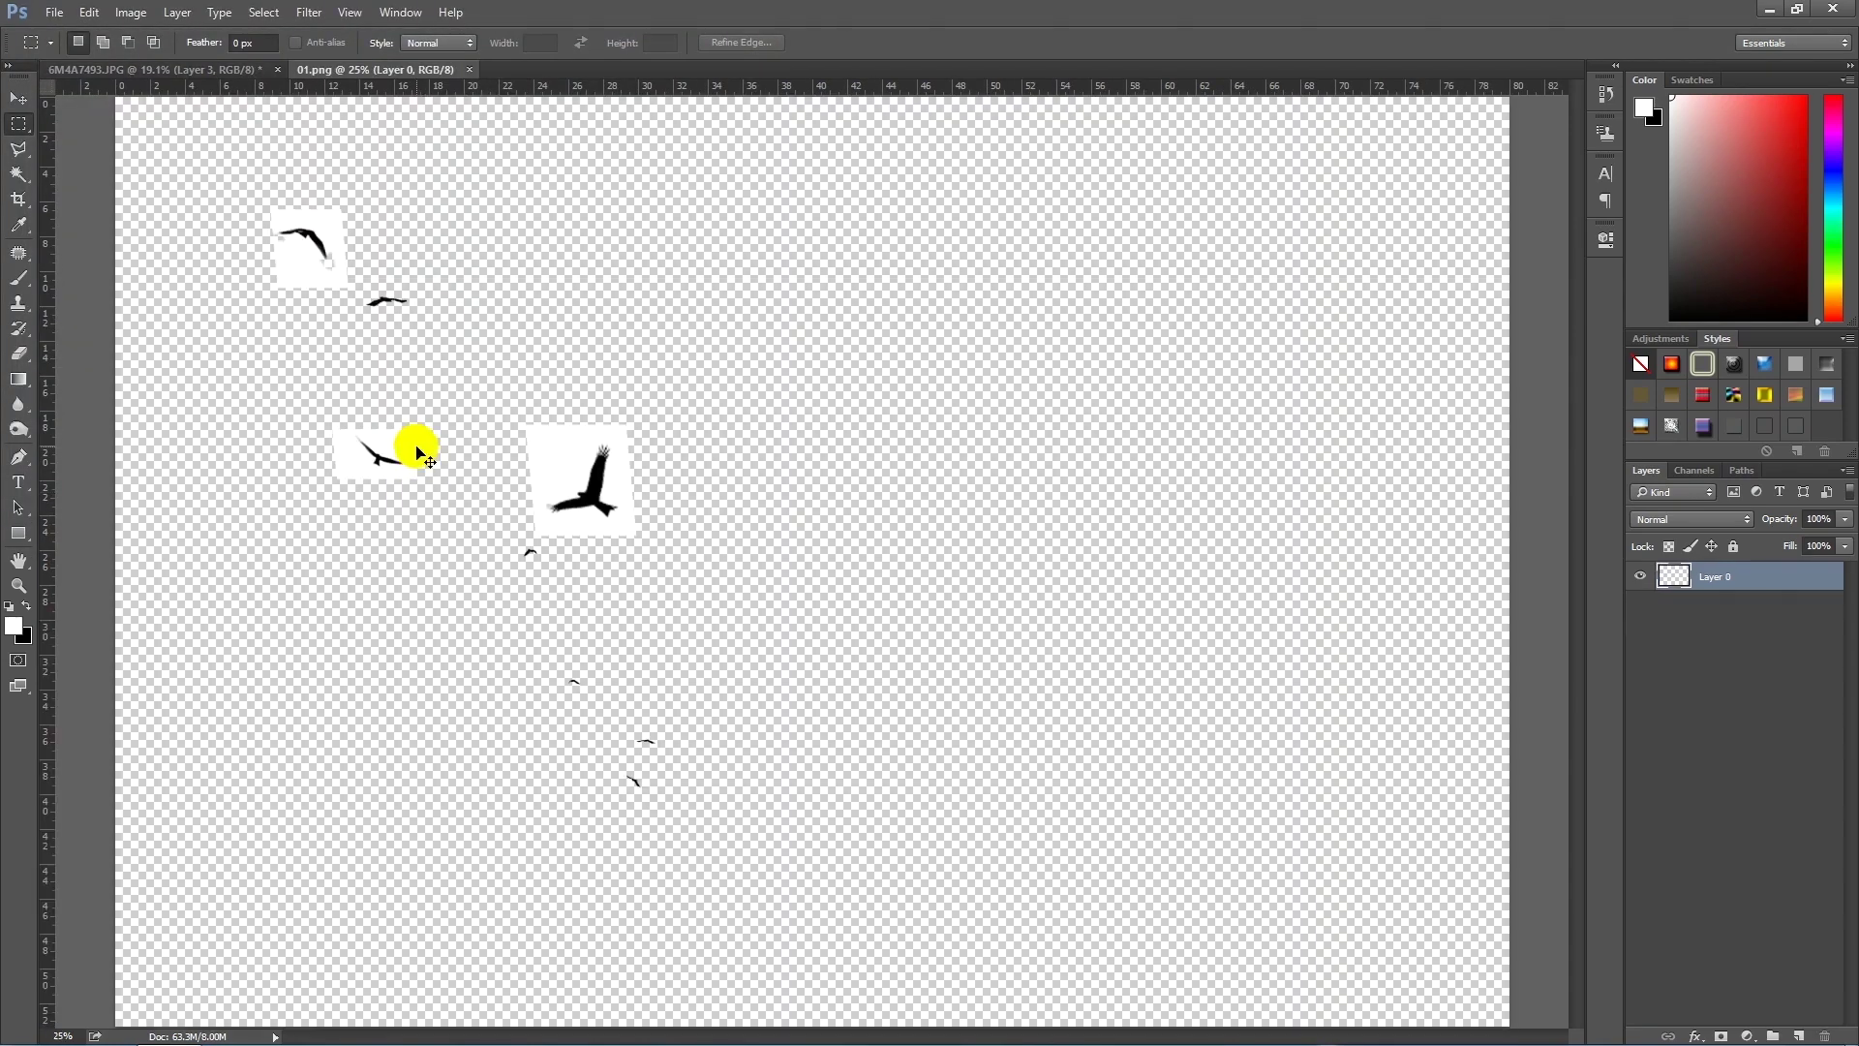
left_click(203, 72)
left_click(1827, 583)
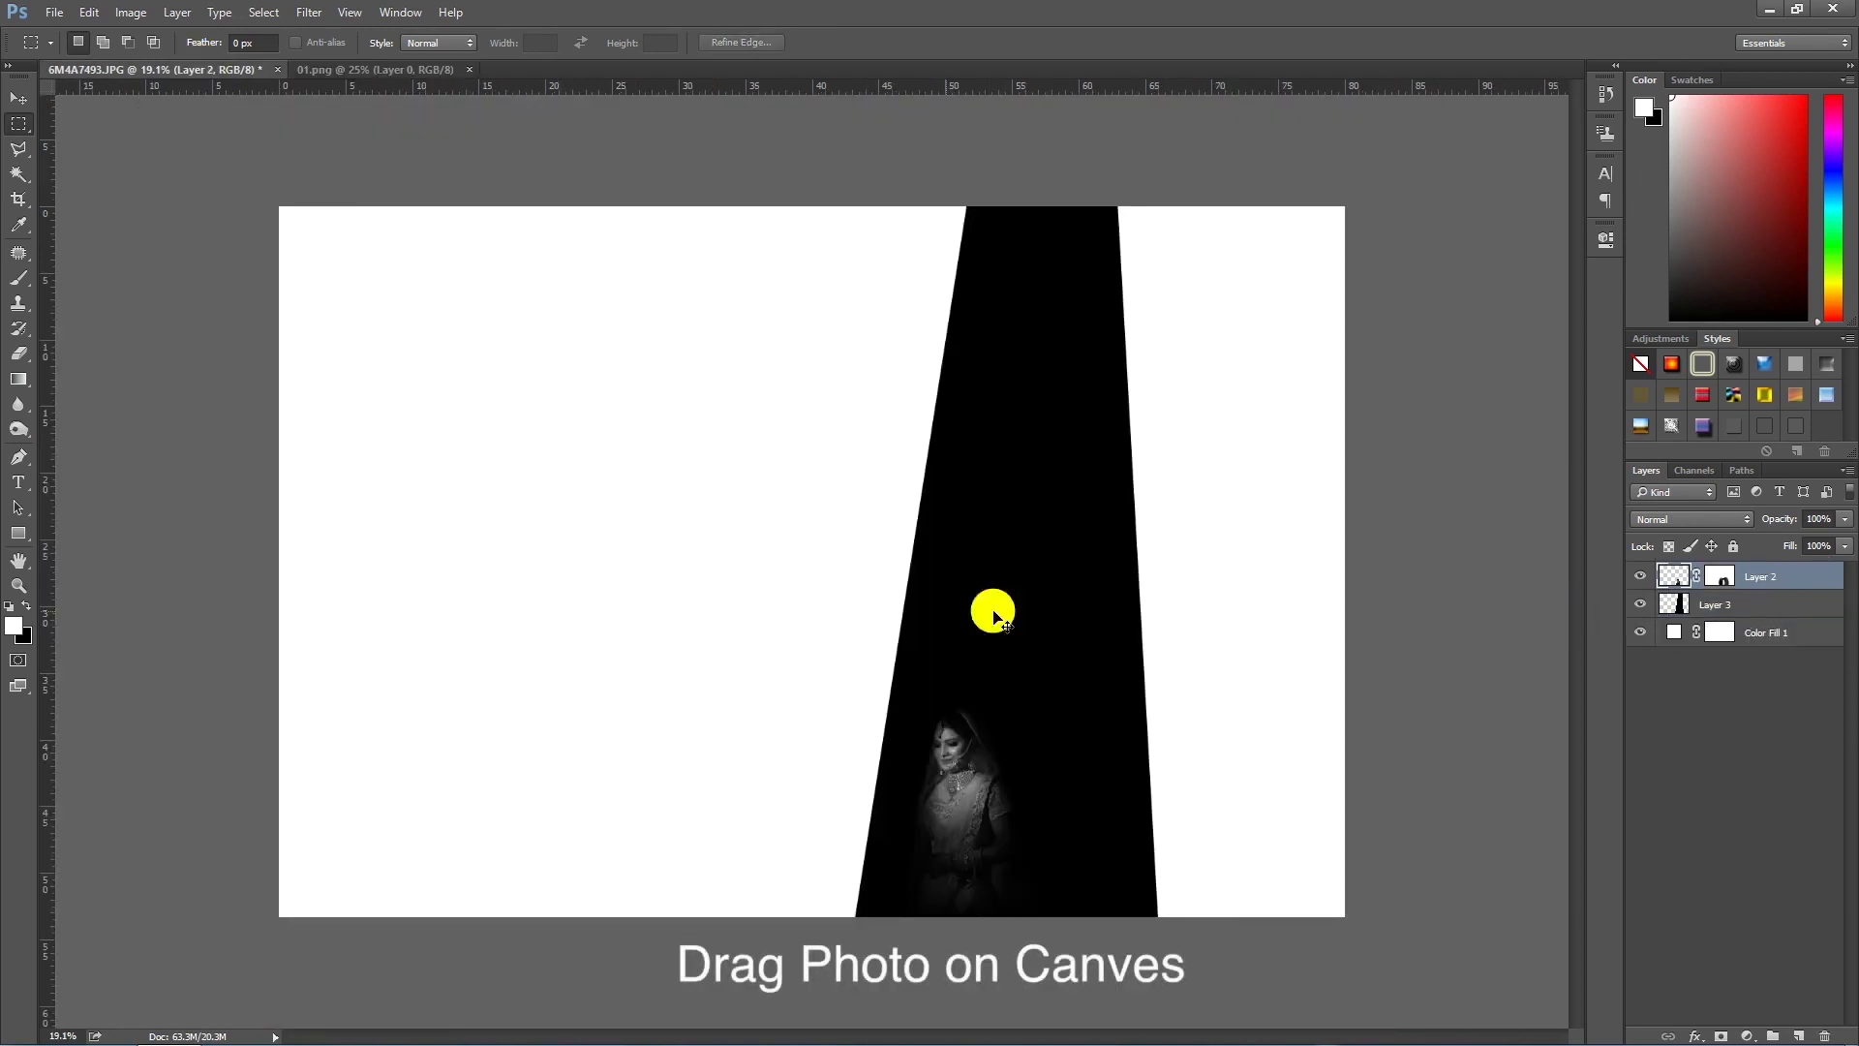
Step: Drag the birds into the composition, move them left of the beam and skew them
left_click_drag(821, 618, 681, 561)
key("ctrl+t")
mouse_move(850, 465)
left_mouse_down()
mouse_move(631, 471)
mouse_move(648, 449)
left_mouse_up()
right_click(600, 404)
left_click(570, 363)
left_click_drag(610, 325, 560, 325)
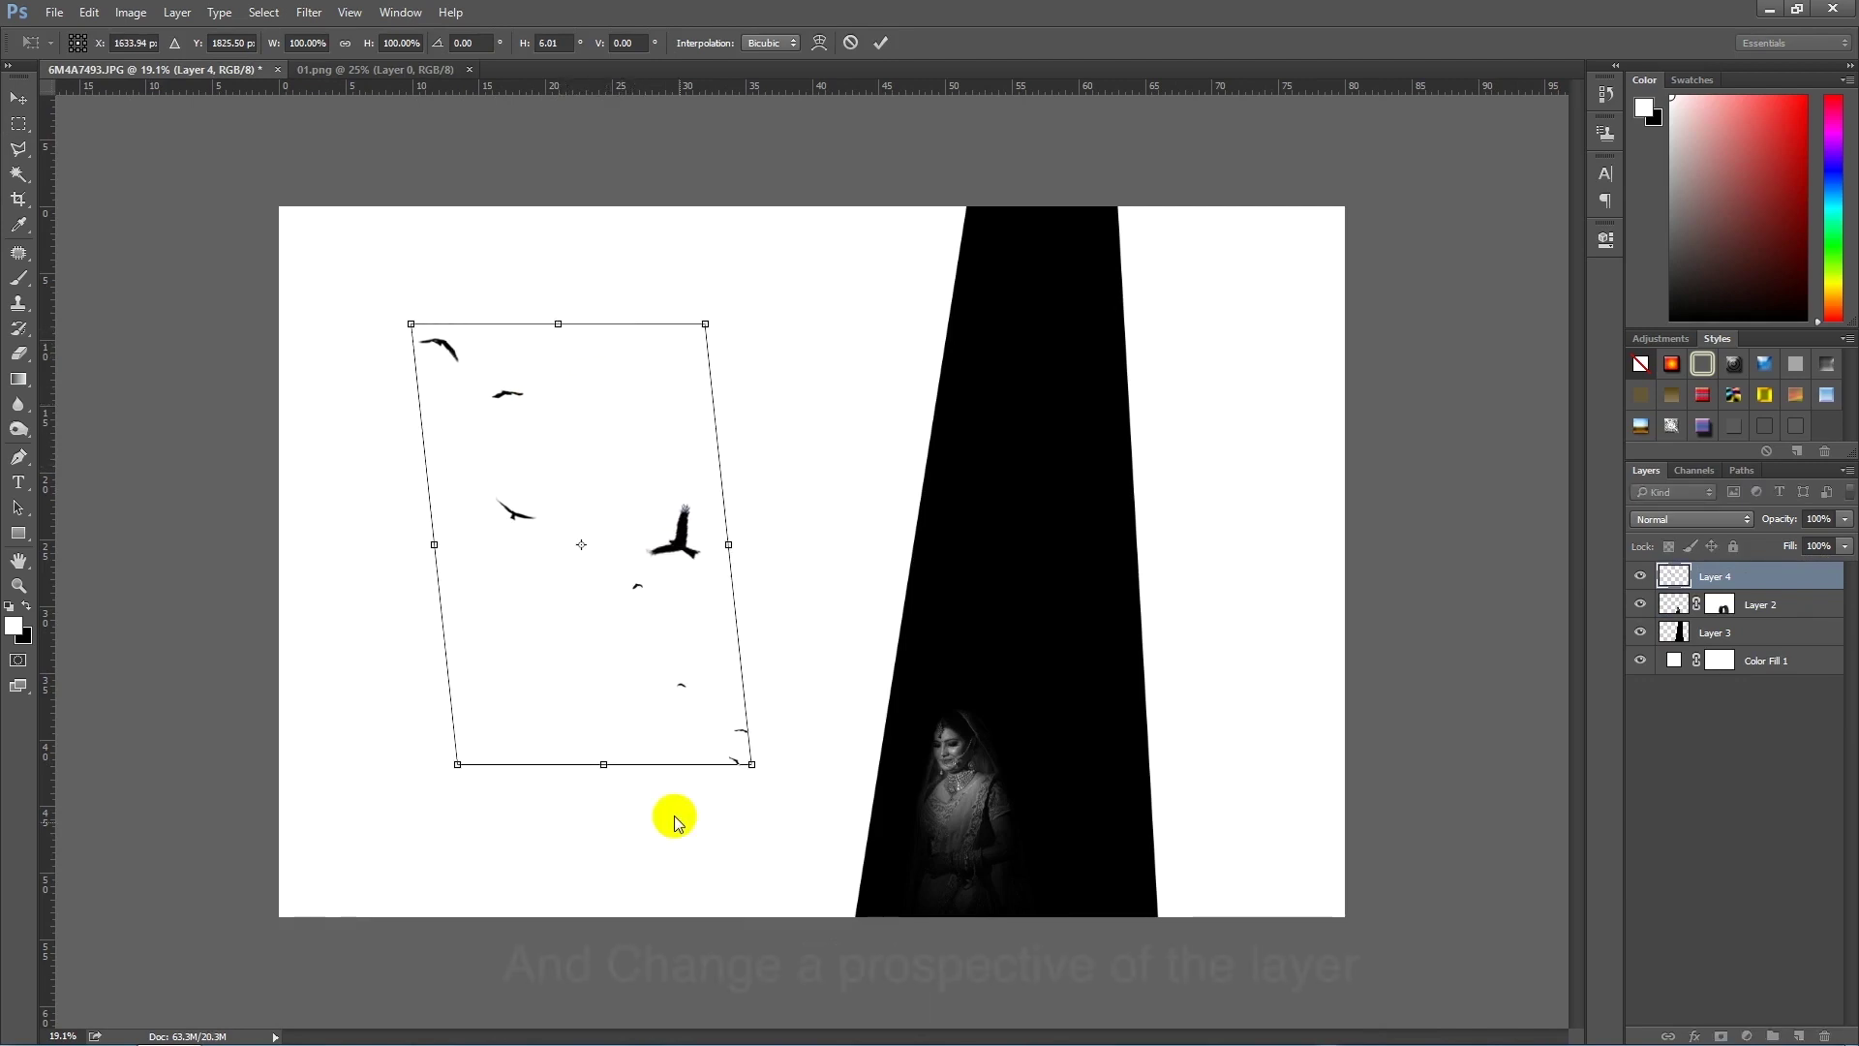
left_click_drag(608, 770, 614, 761)
key("Return")
Step: Nudge the birds up and distort their top-right corner slightly
key("ctrl+t")
left_click_drag(636, 624, 643, 605)
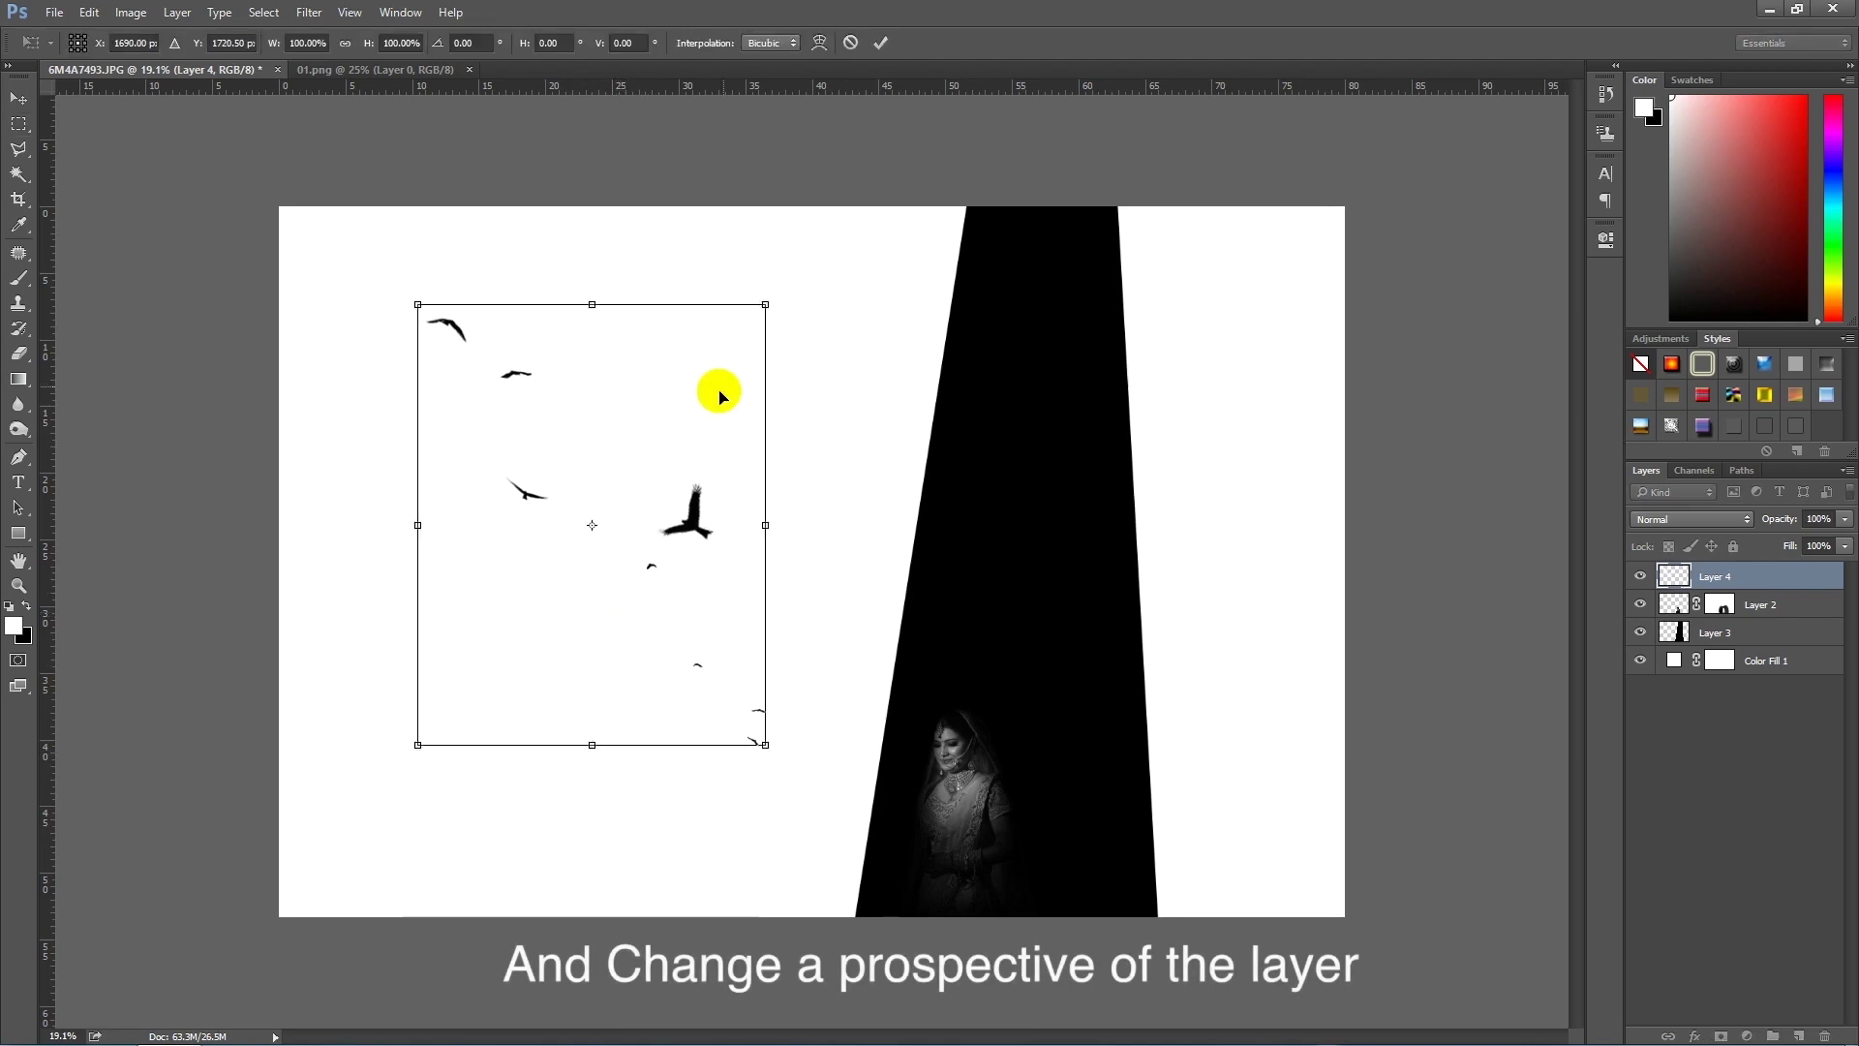
left_click_drag(763, 306, 747, 299)
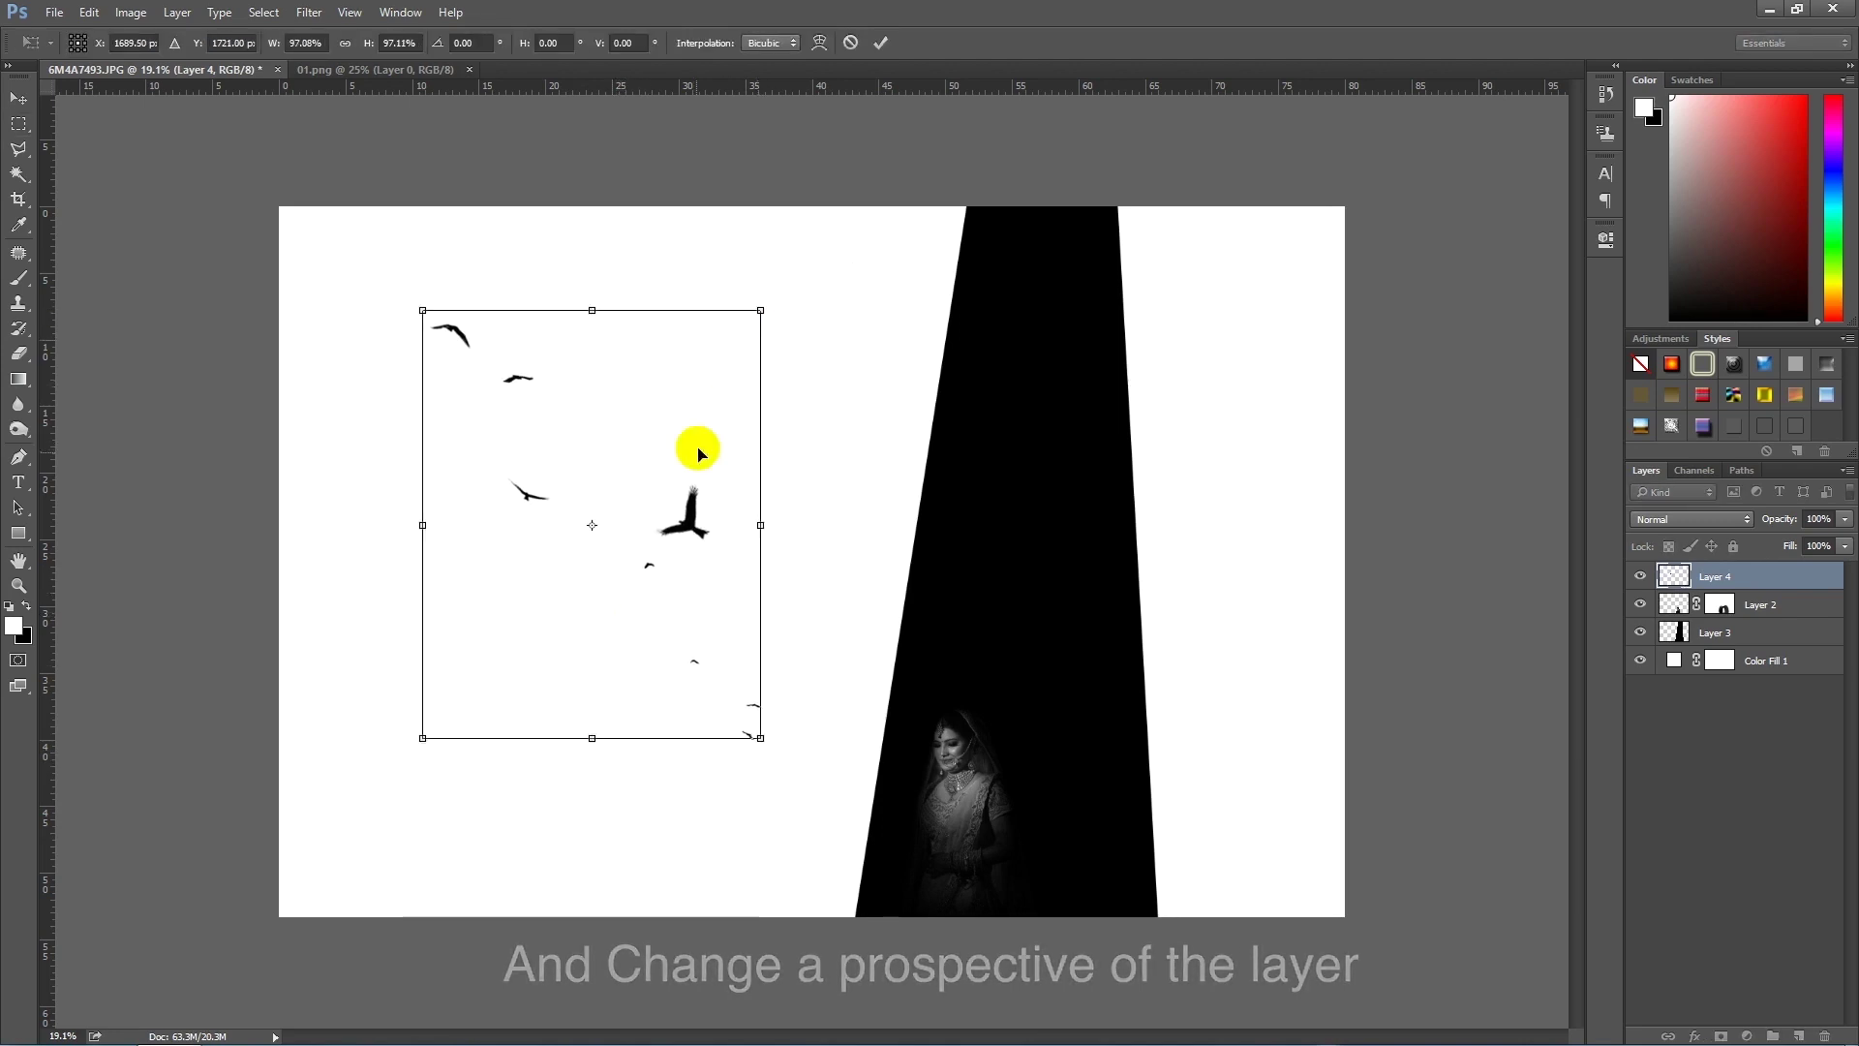
key("Return")
scroll(478, 705, "down", 3)
scroll(476, 704, "up", 1)
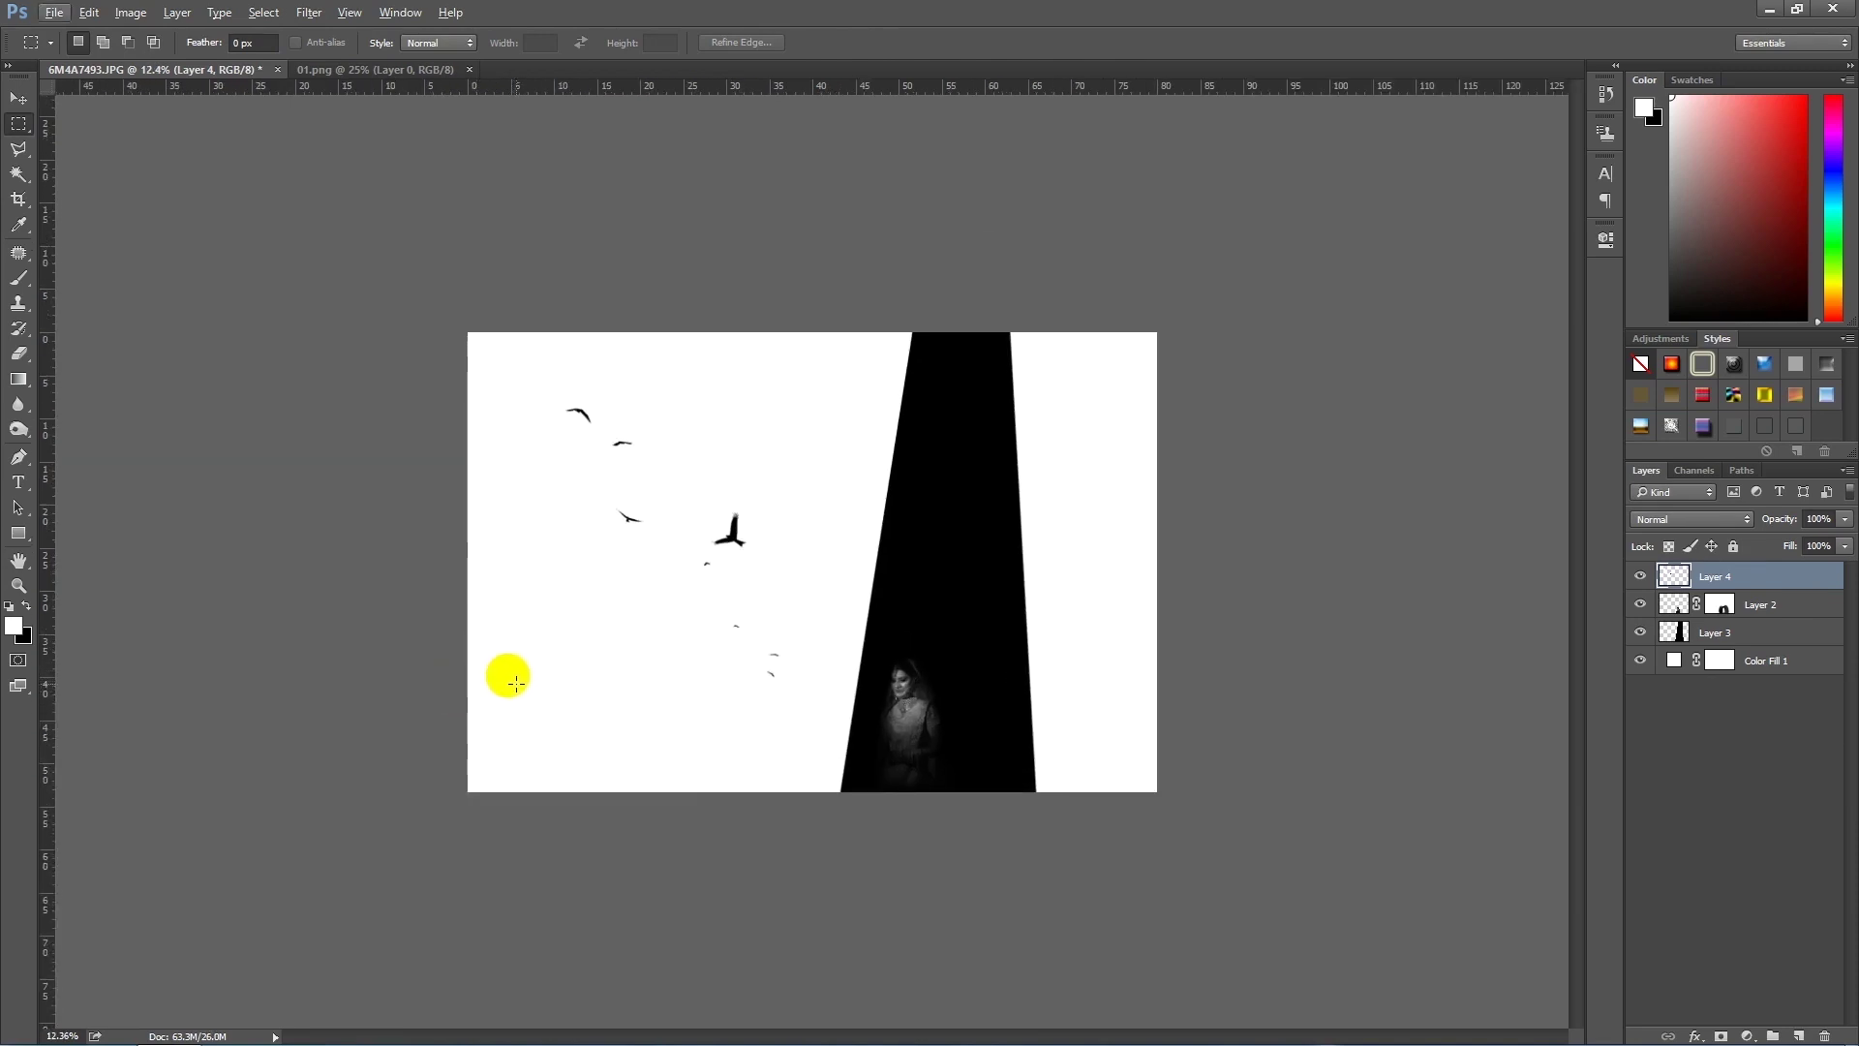
Step: Crop the canvas wider equally on both sides, adding white margins
key("c")
left_click(1164, 573)
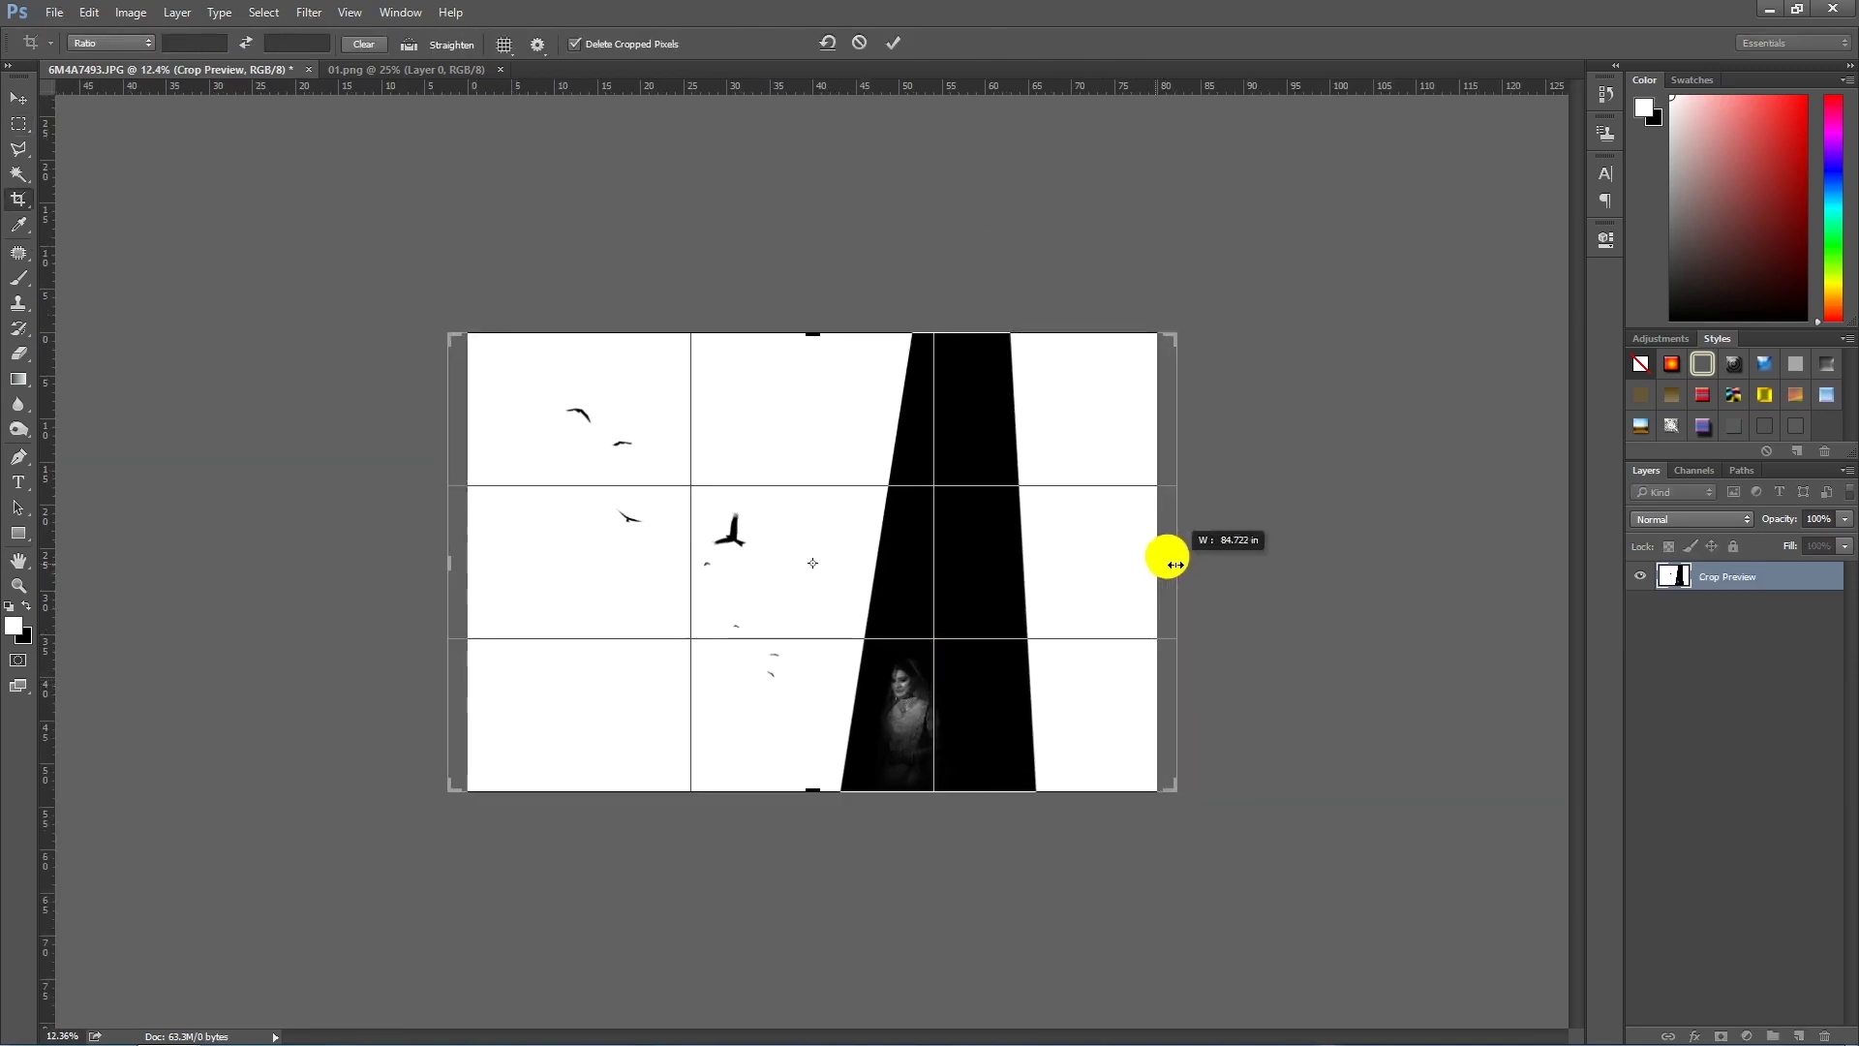
left_click_drag(1155, 563, 1197, 562)
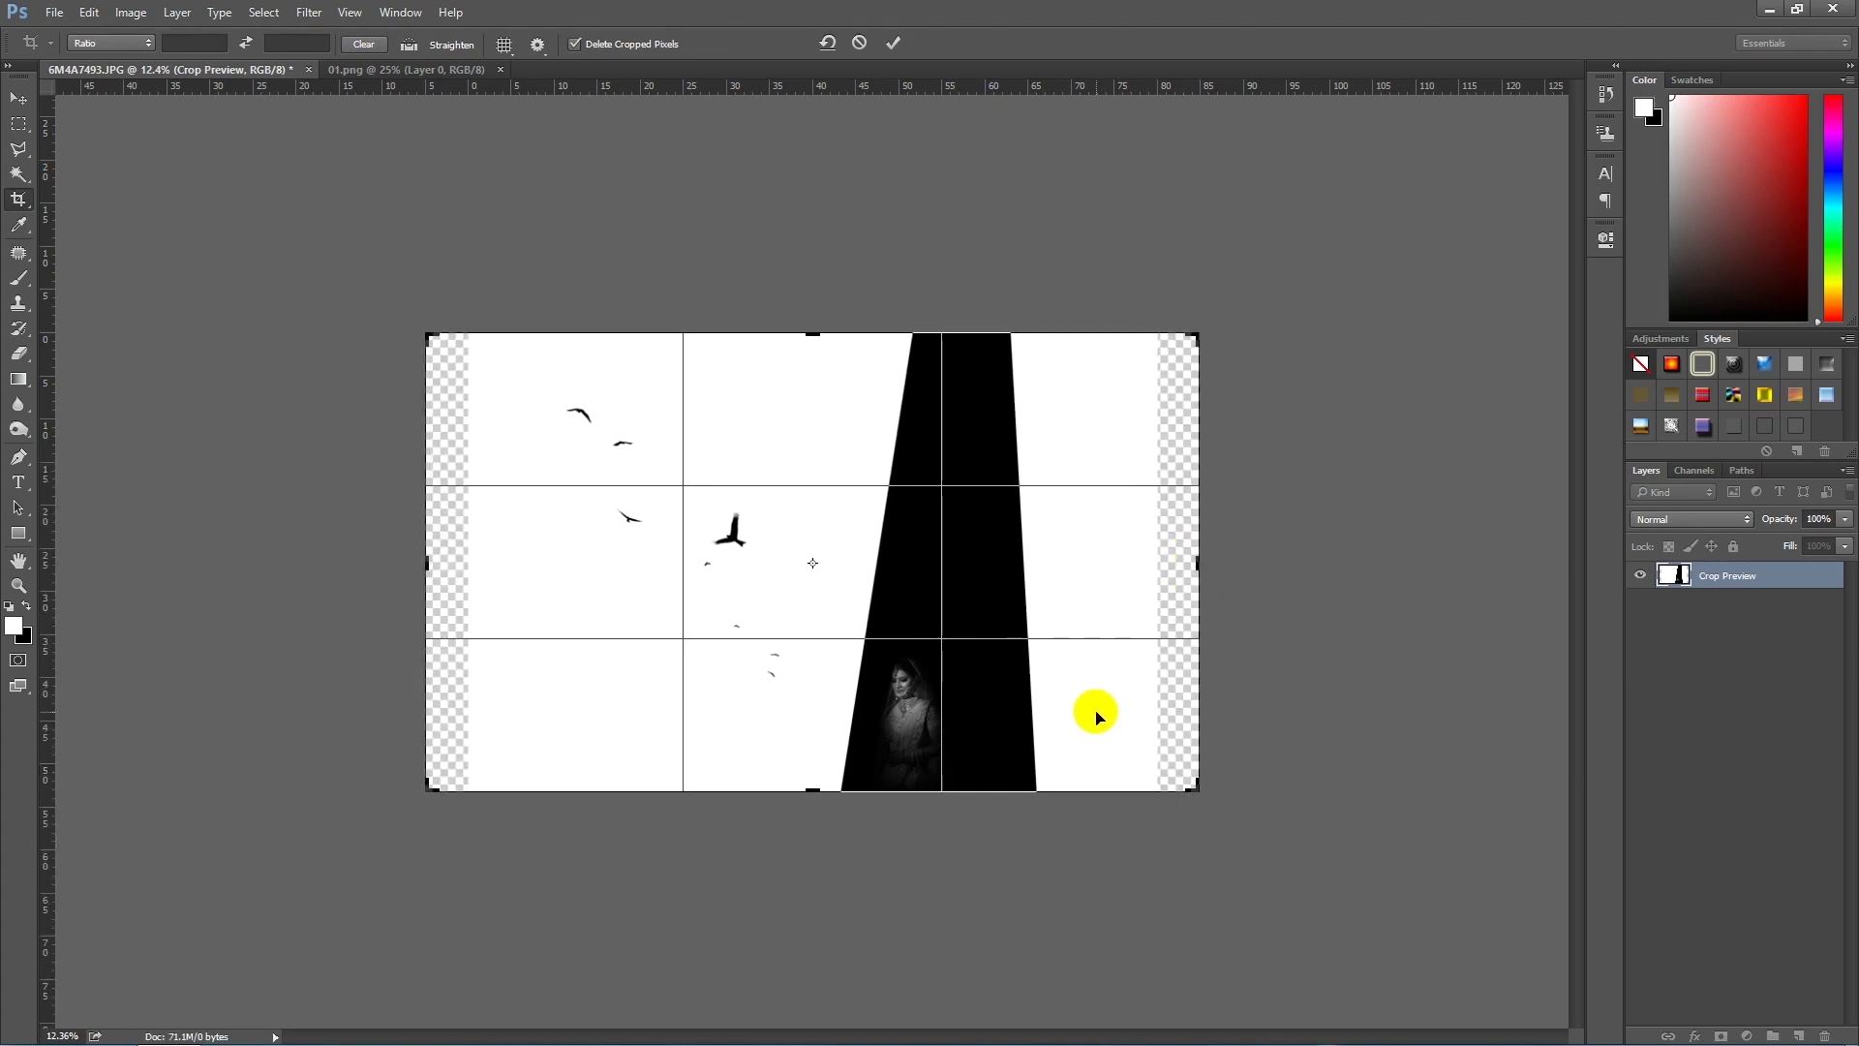
key("Return")
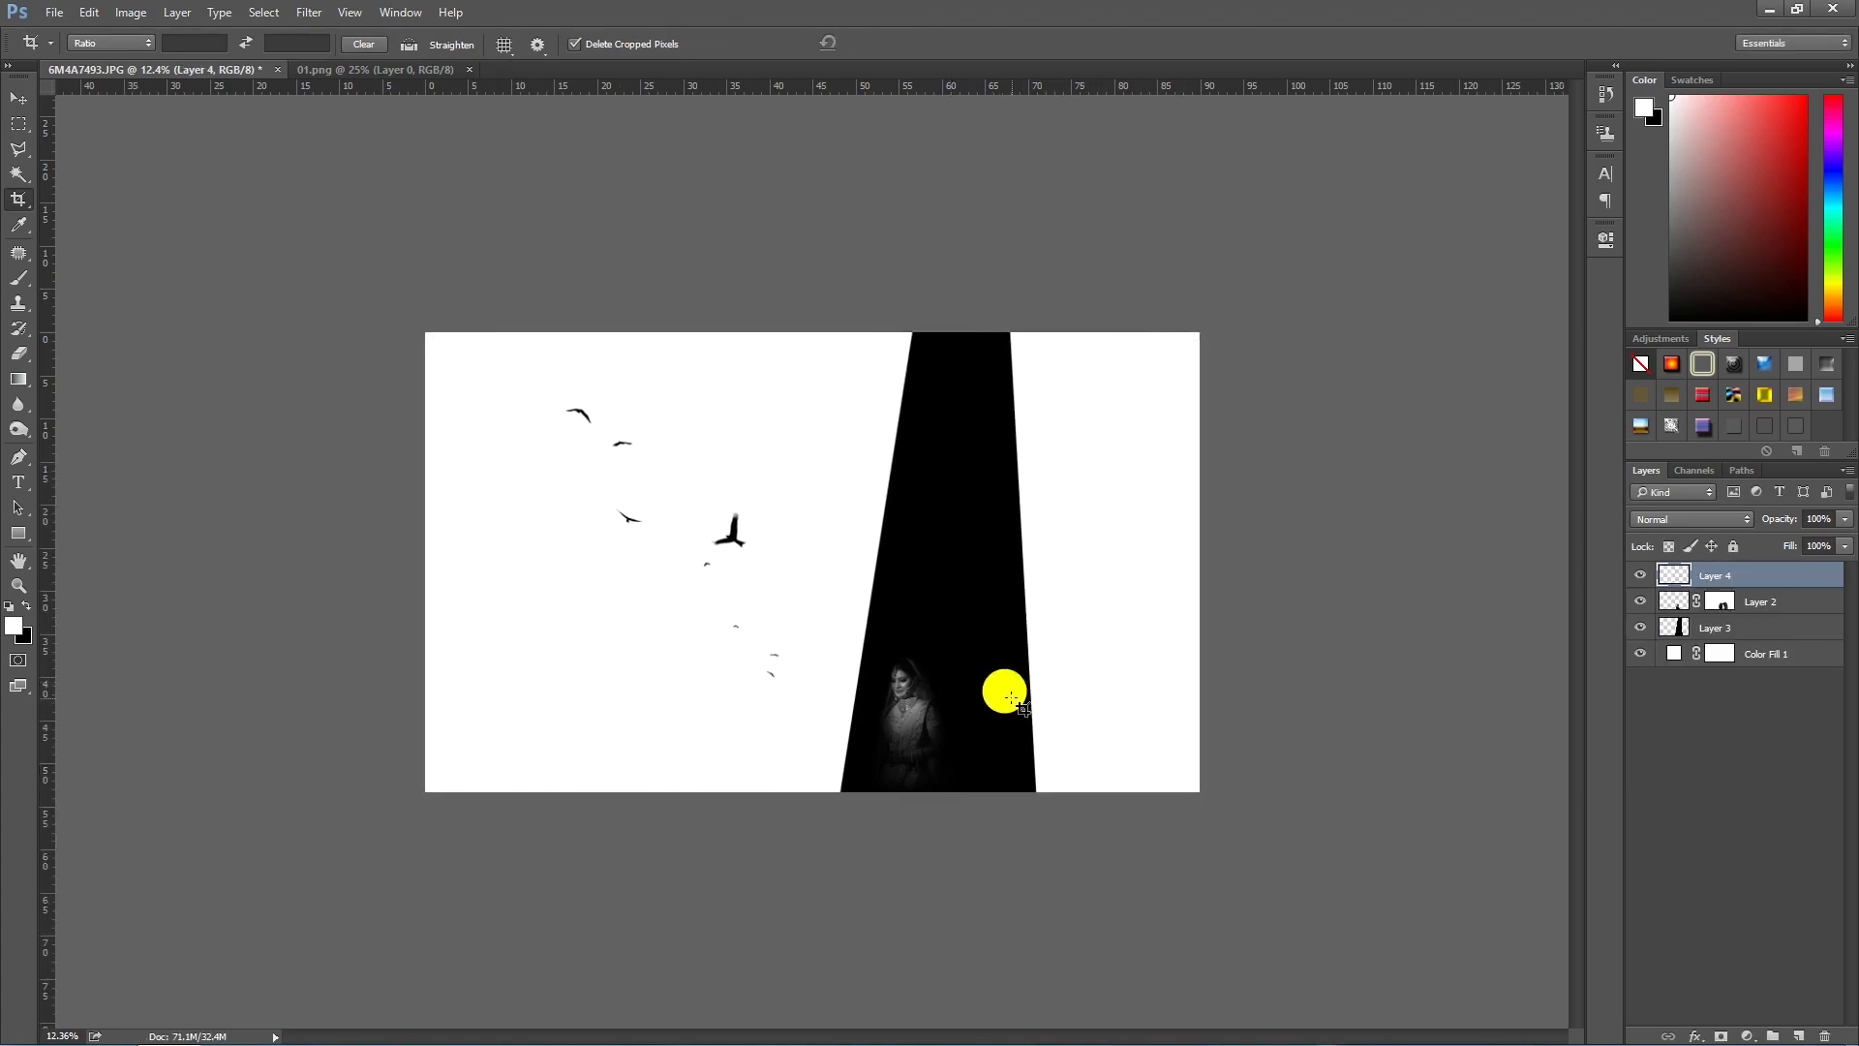
key("m")
key("ctrl+0")
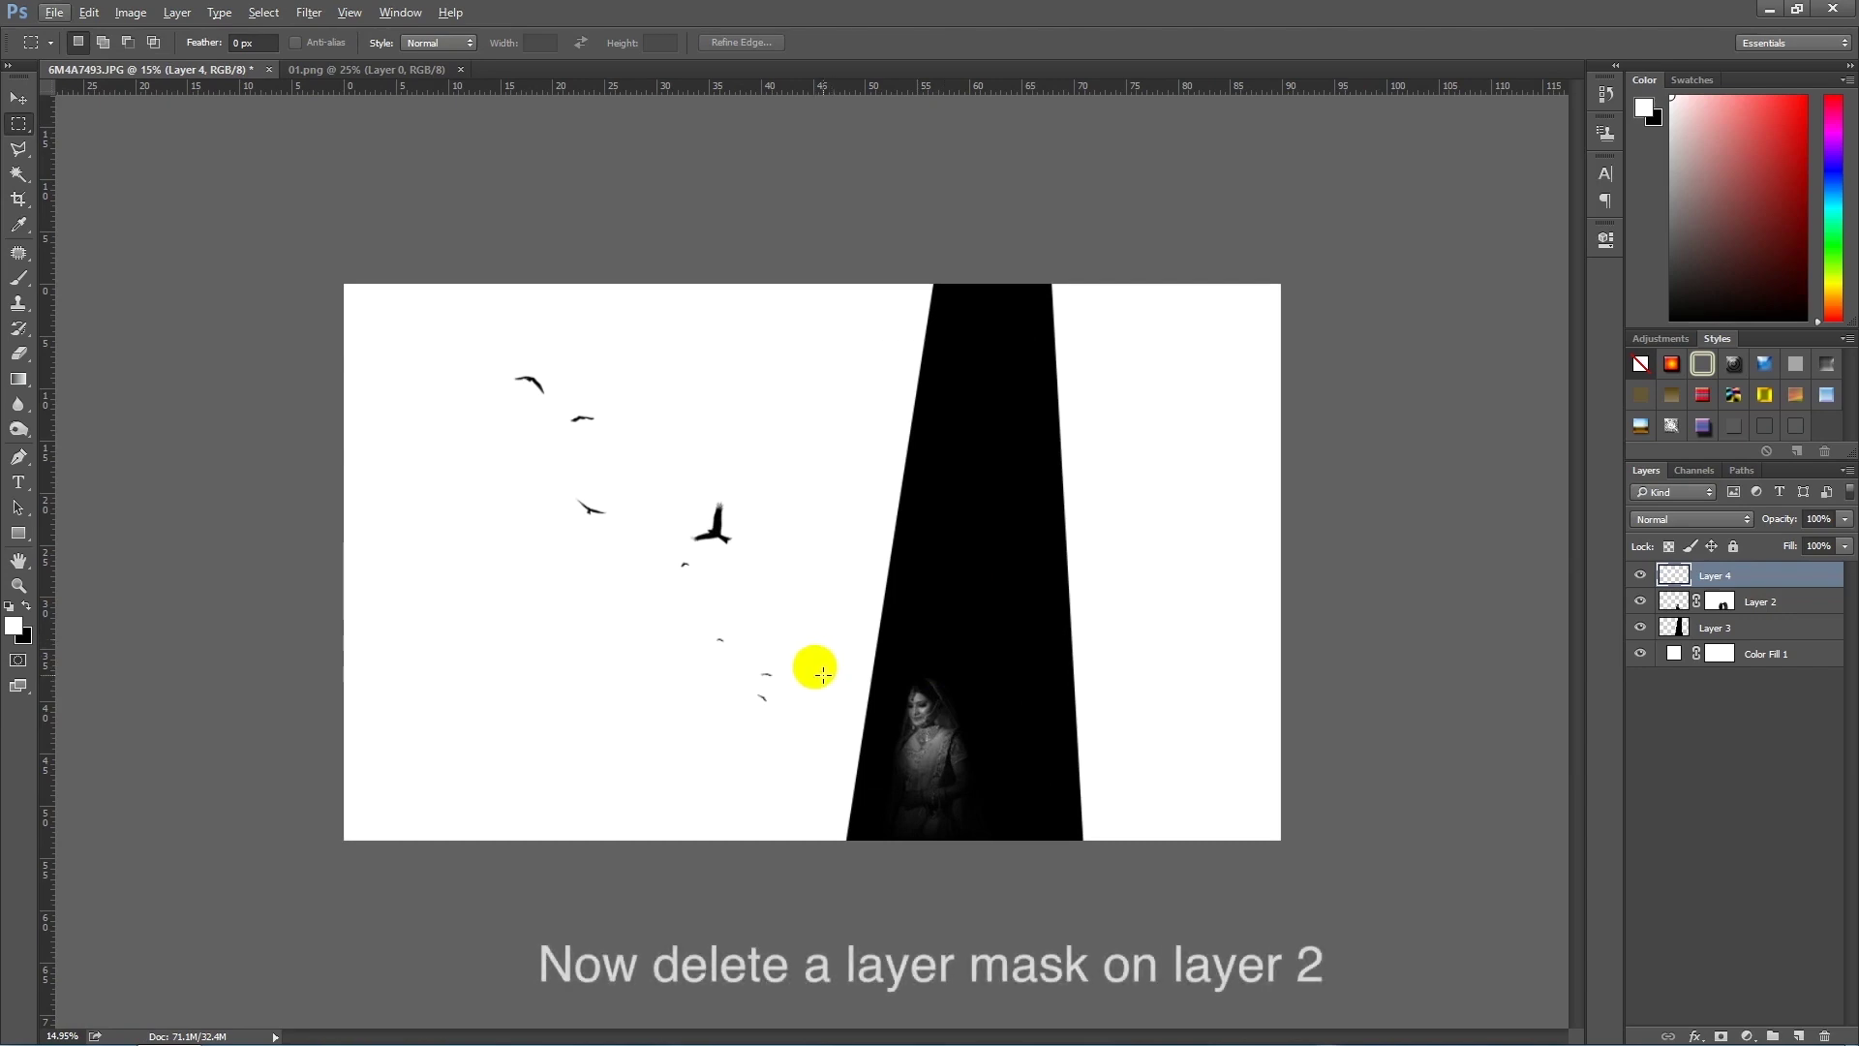
Step: Drag Layer 2's mask to the trash and confirm the dialog
left_click(1764, 607)
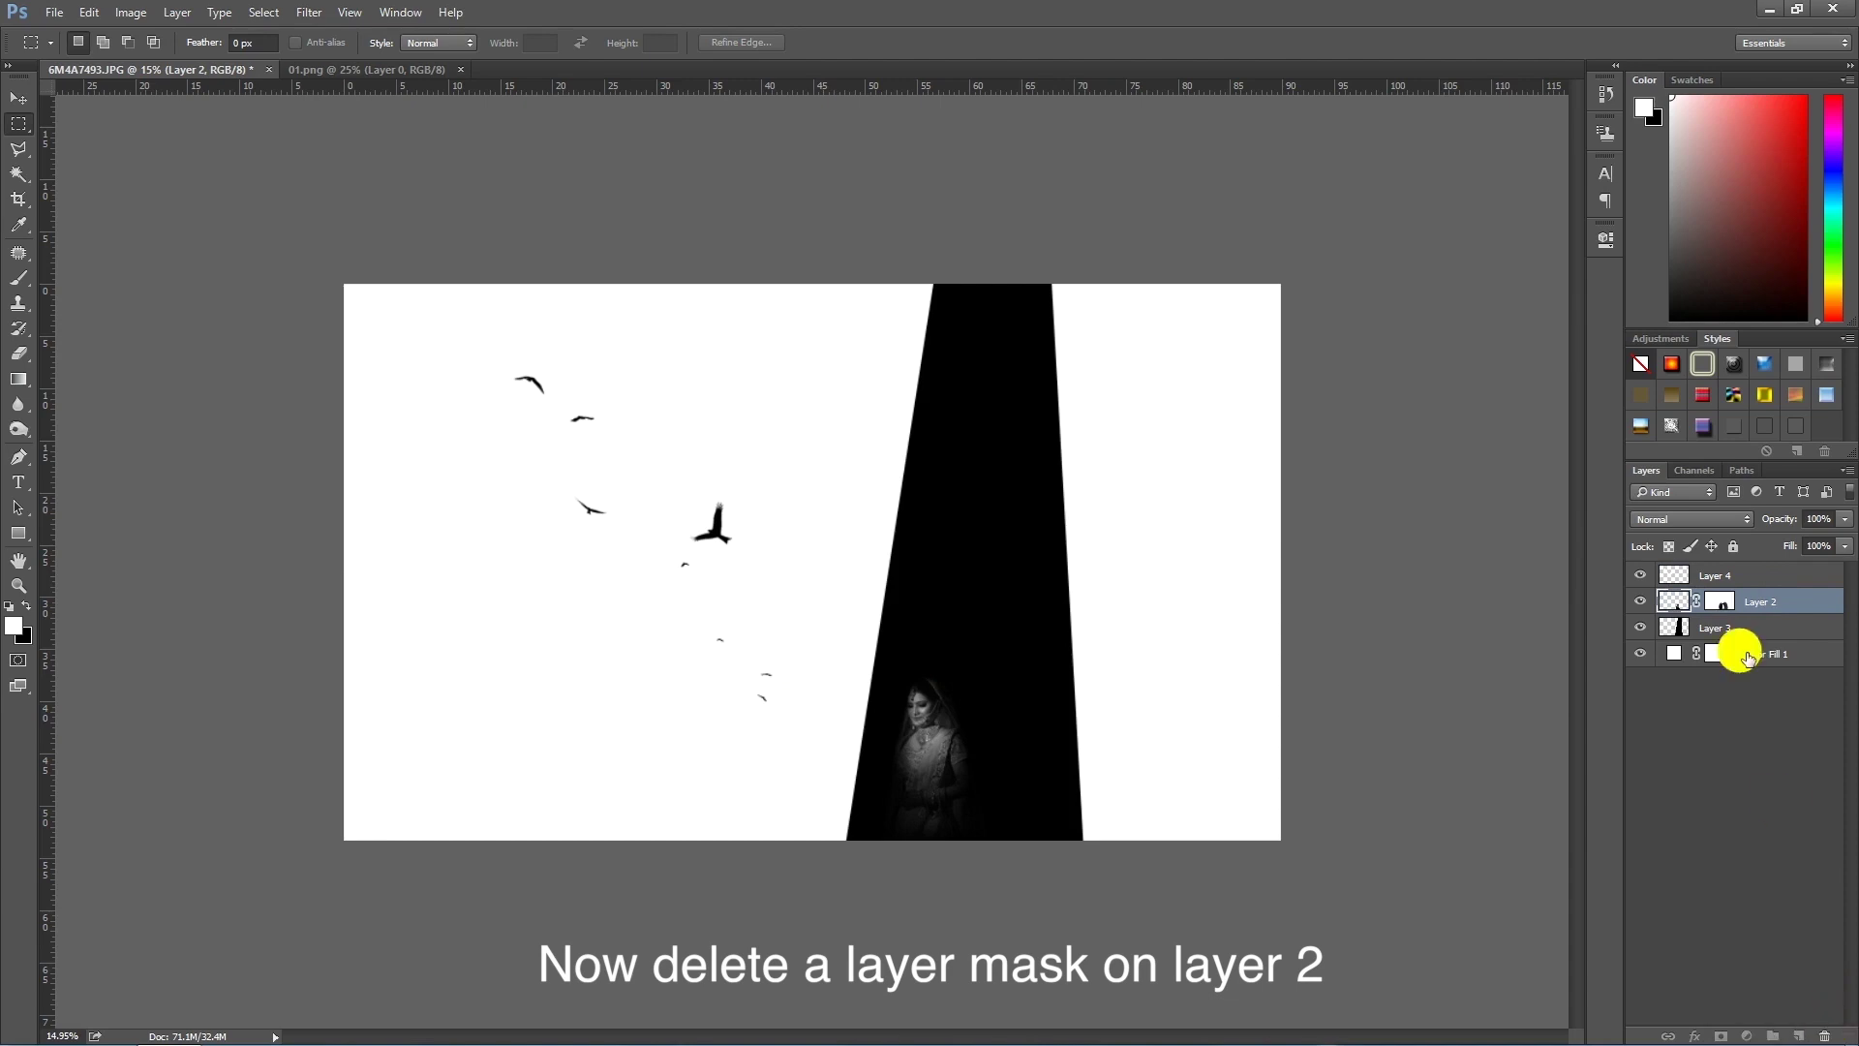
left_click_drag(1730, 601, 1824, 1036)
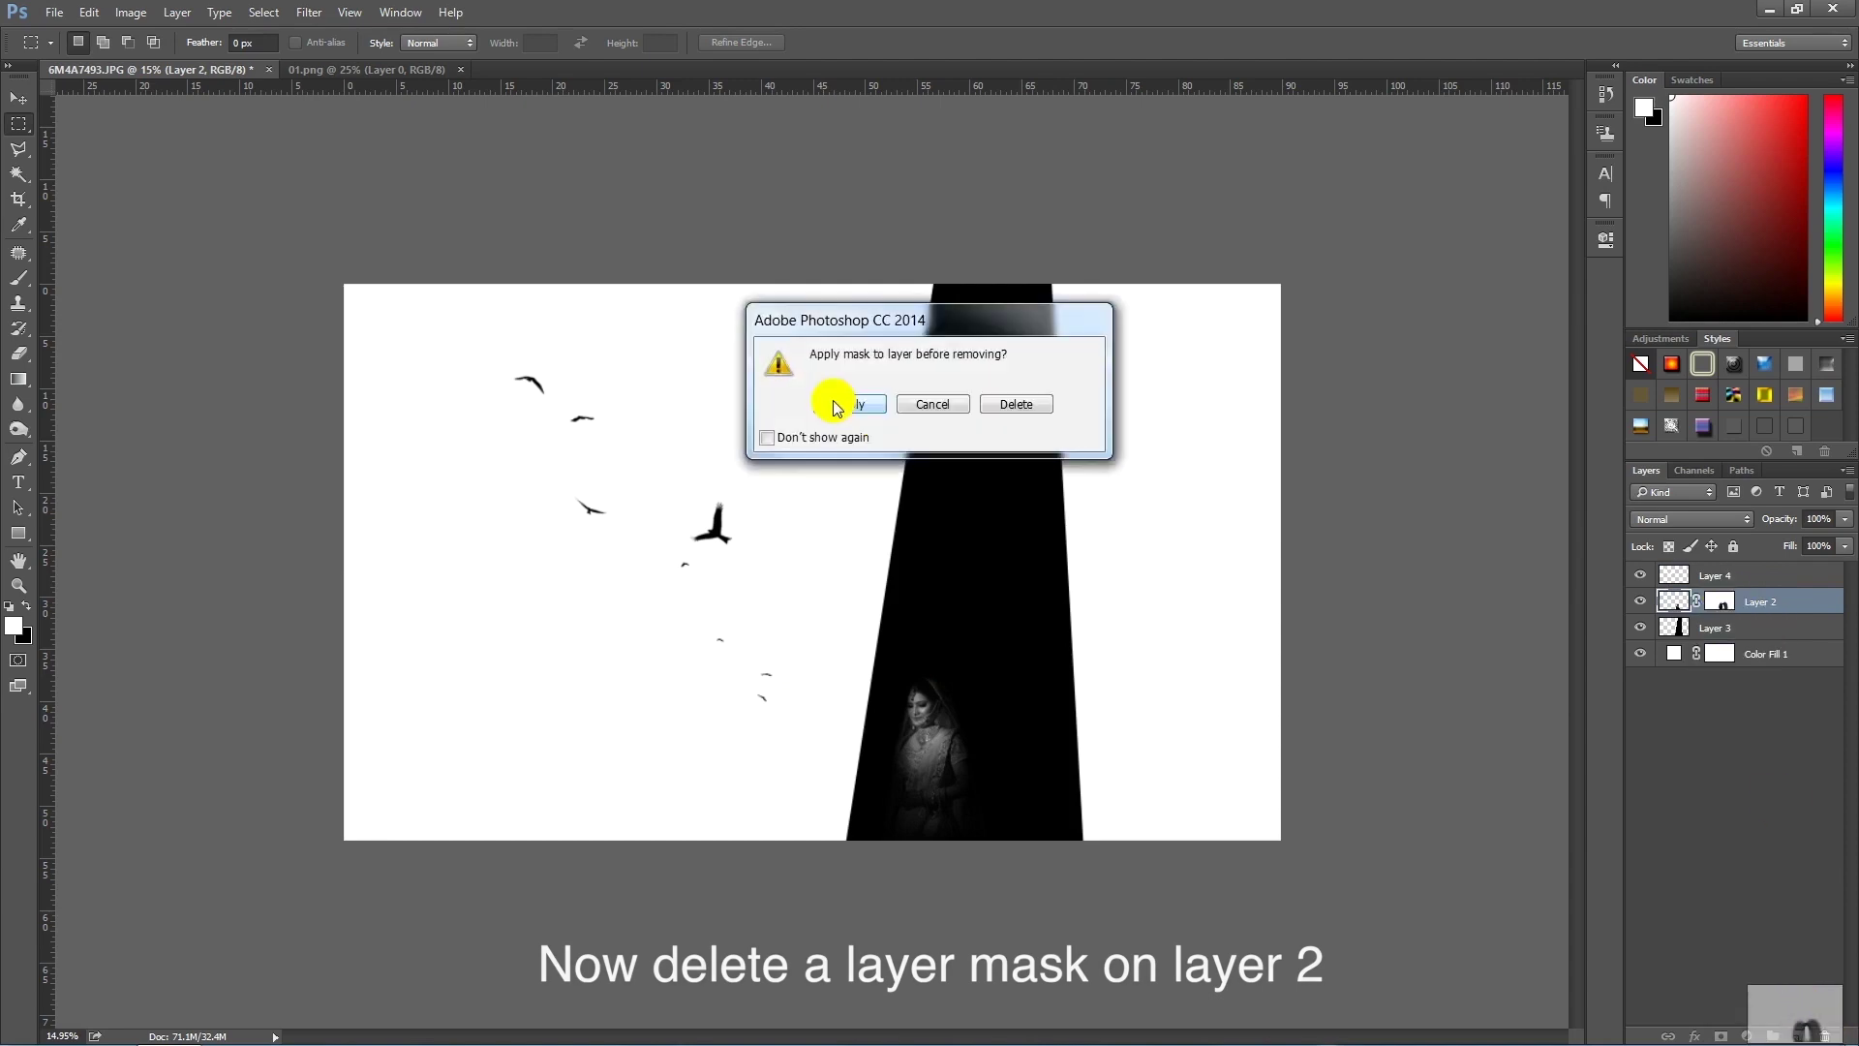
left_click(1011, 403)
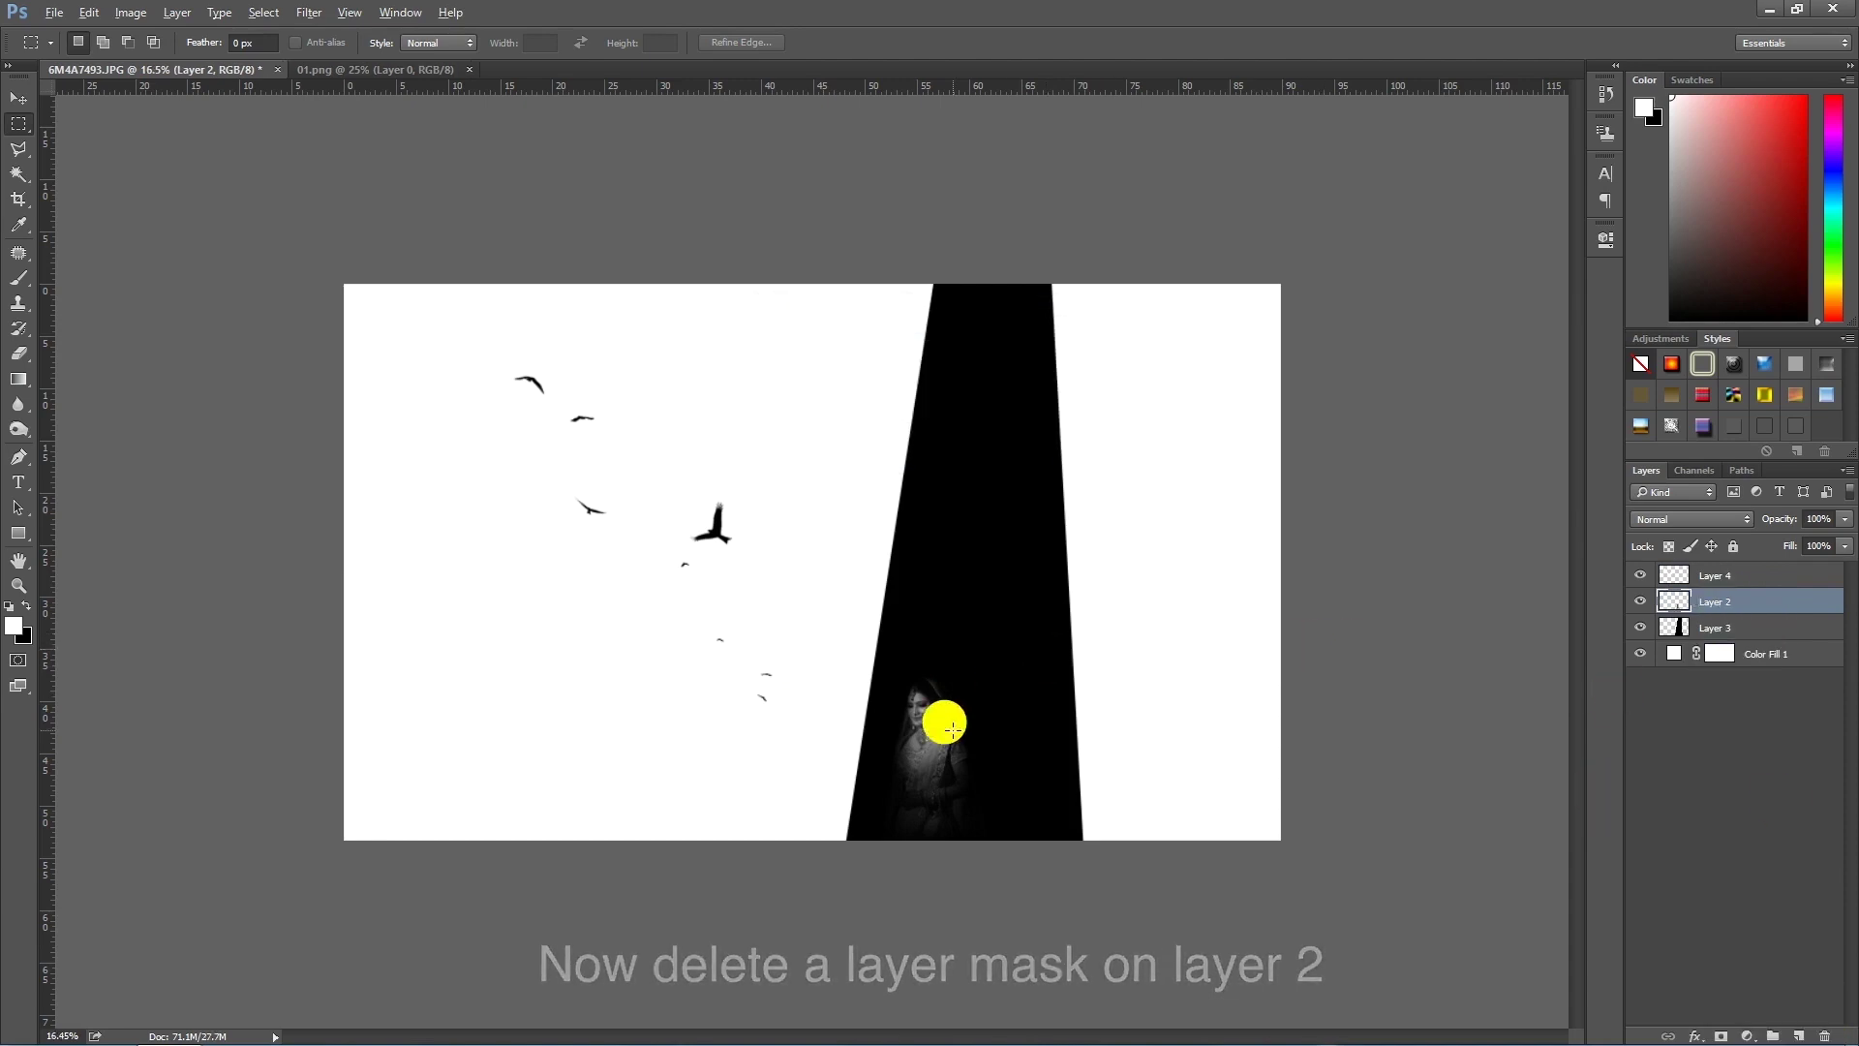
scroll(942, 742, "up", 5)
scroll(942, 742, "down", 5)
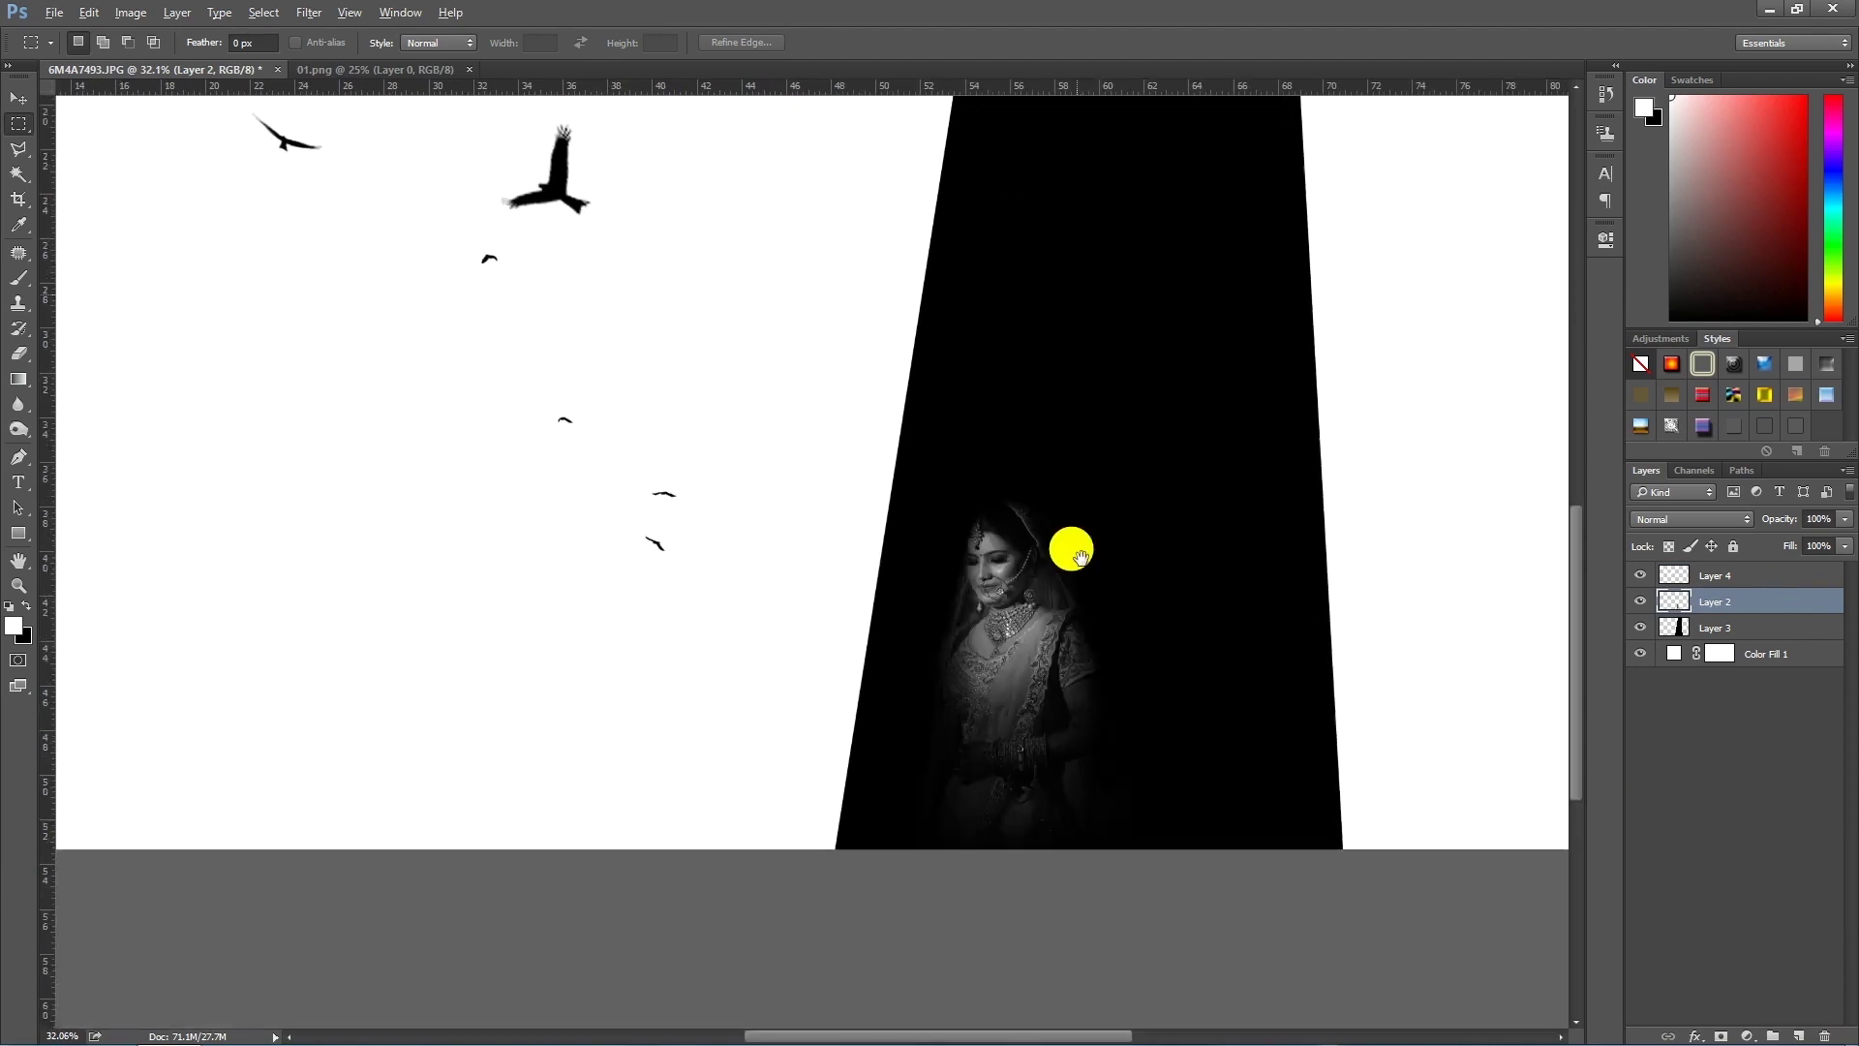
Step: Apply Levels to Layer 2 with input values 2, 1.00 and 204
left_click(56, 13)
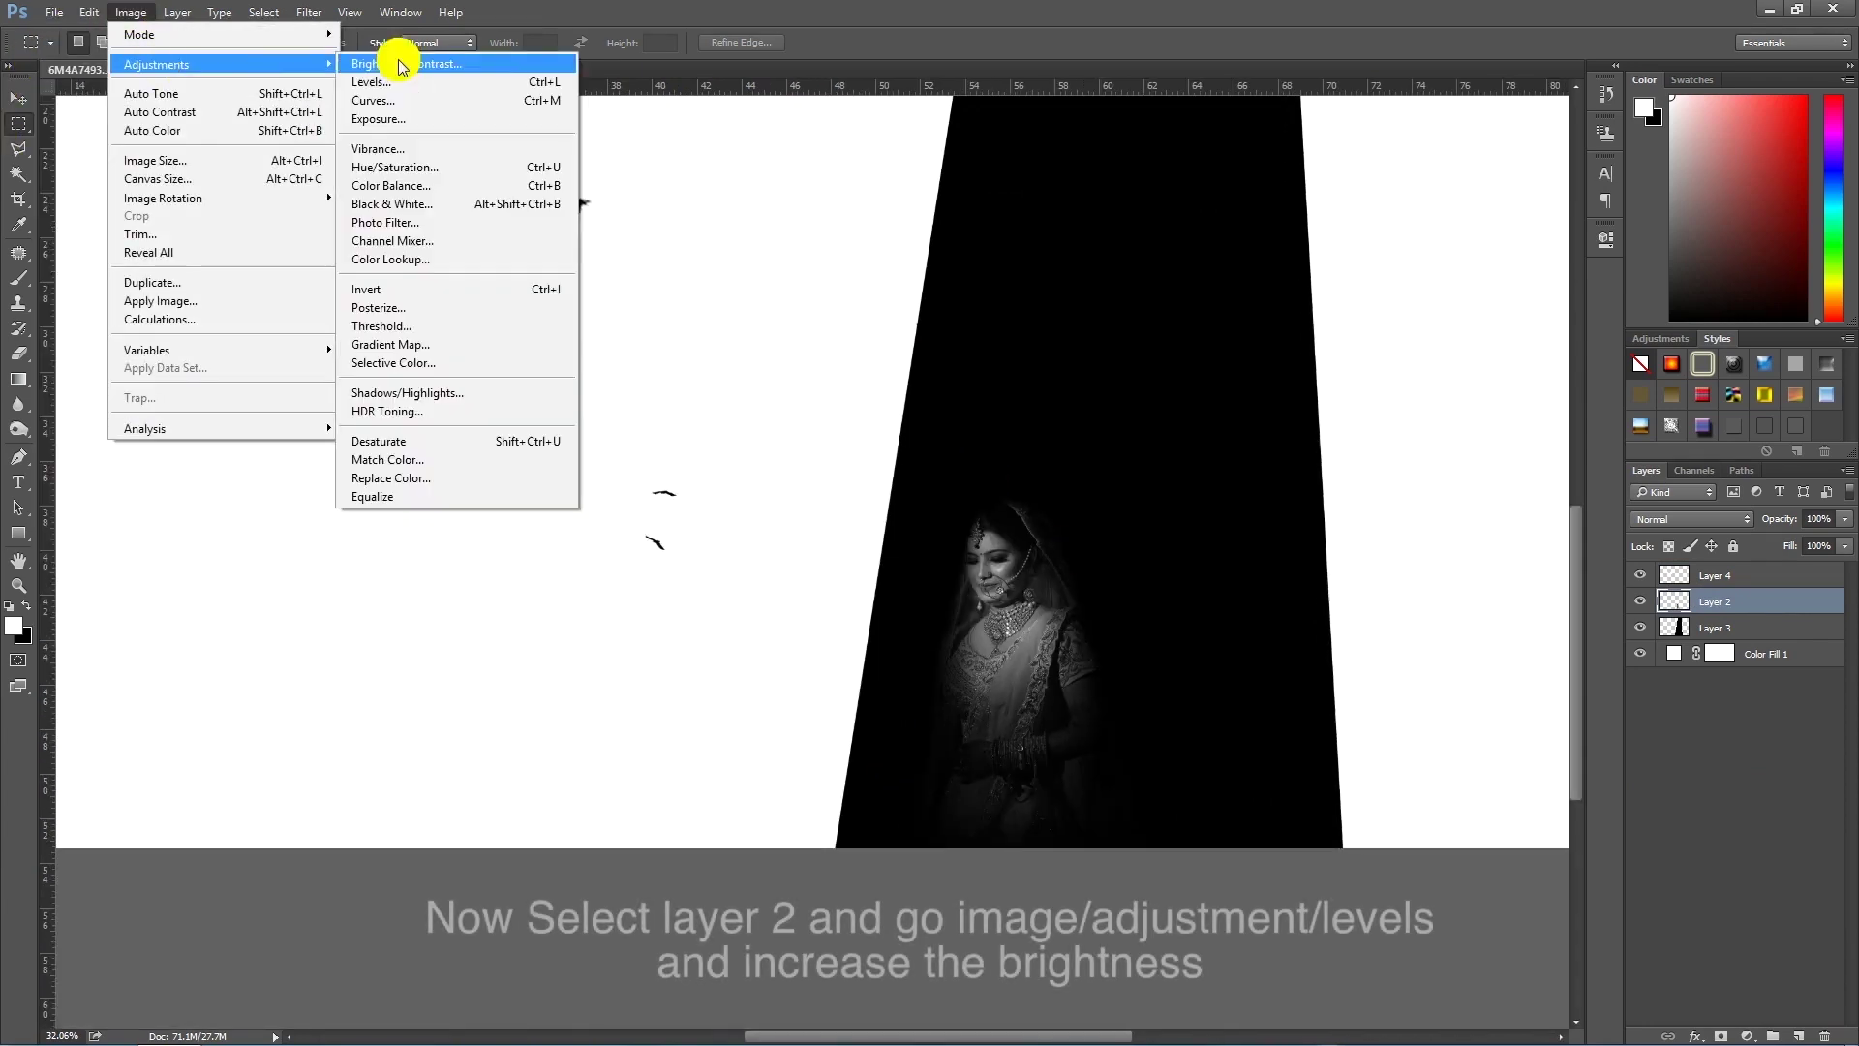
left_click(475, 82)
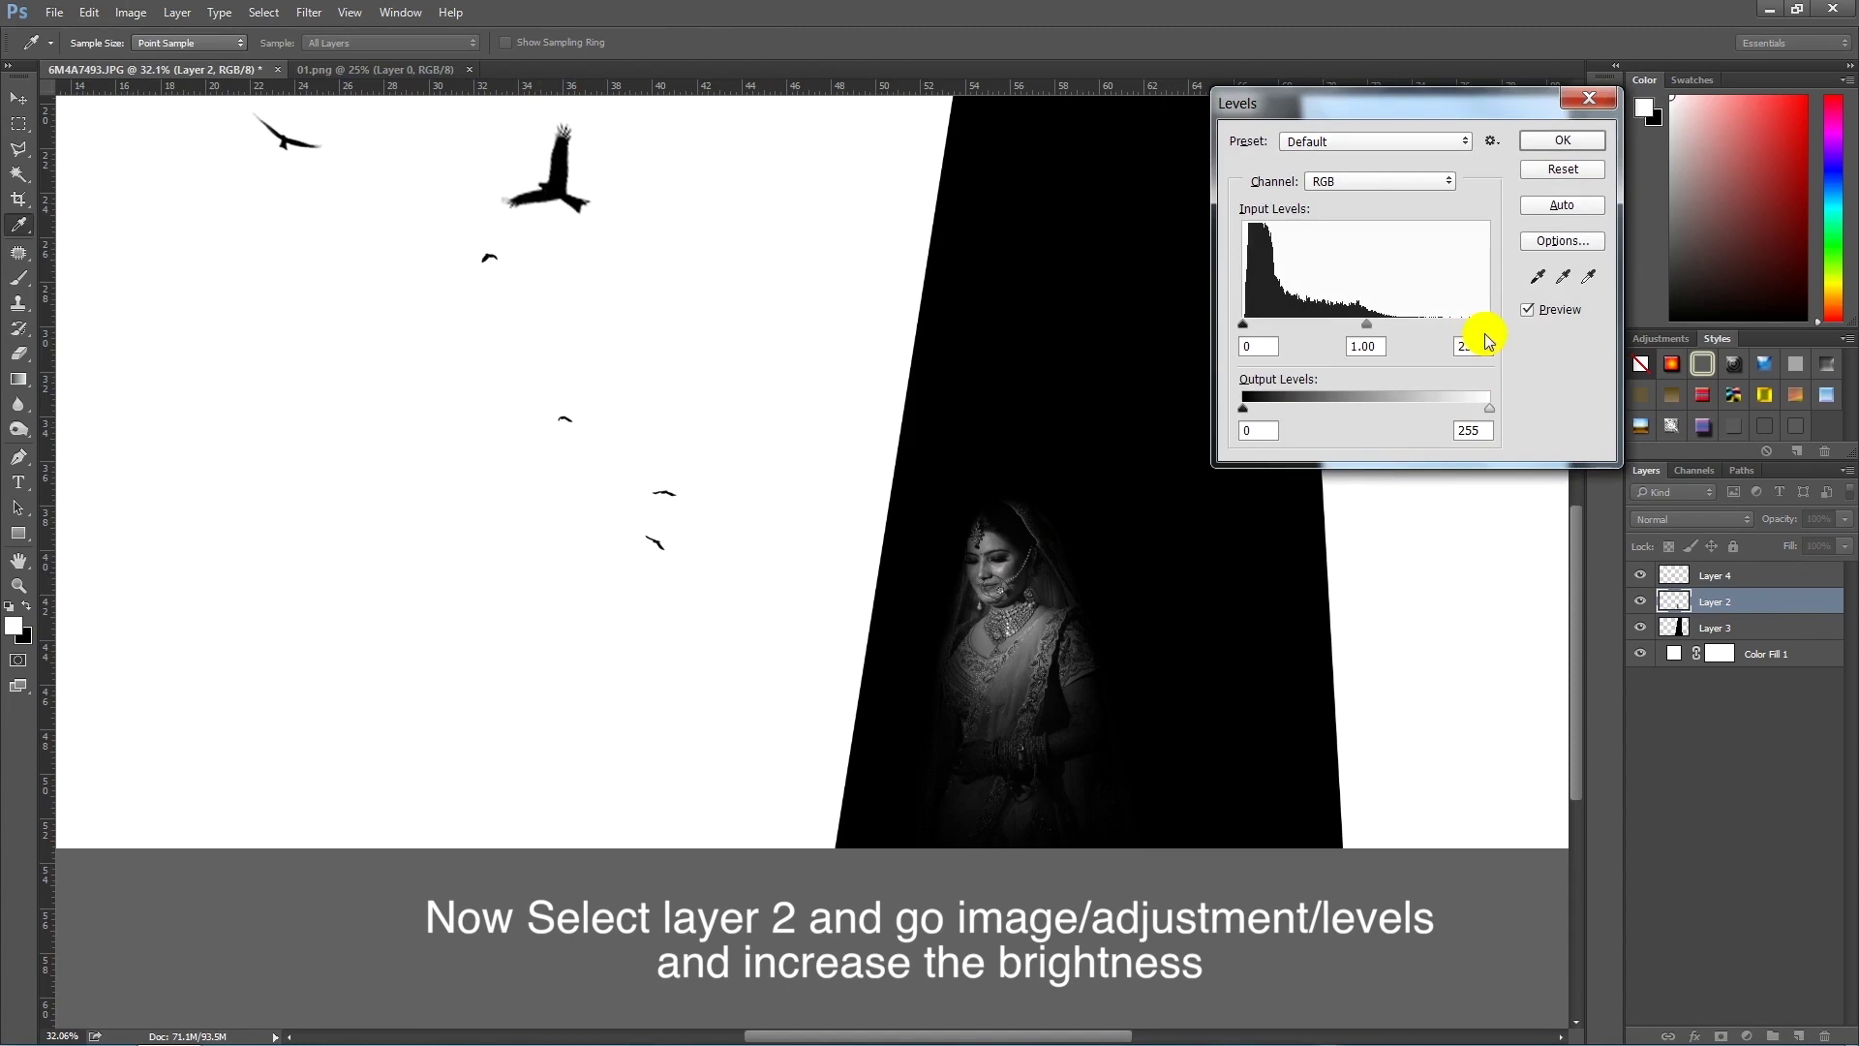
left_click_drag(1489, 323, 1471, 323)
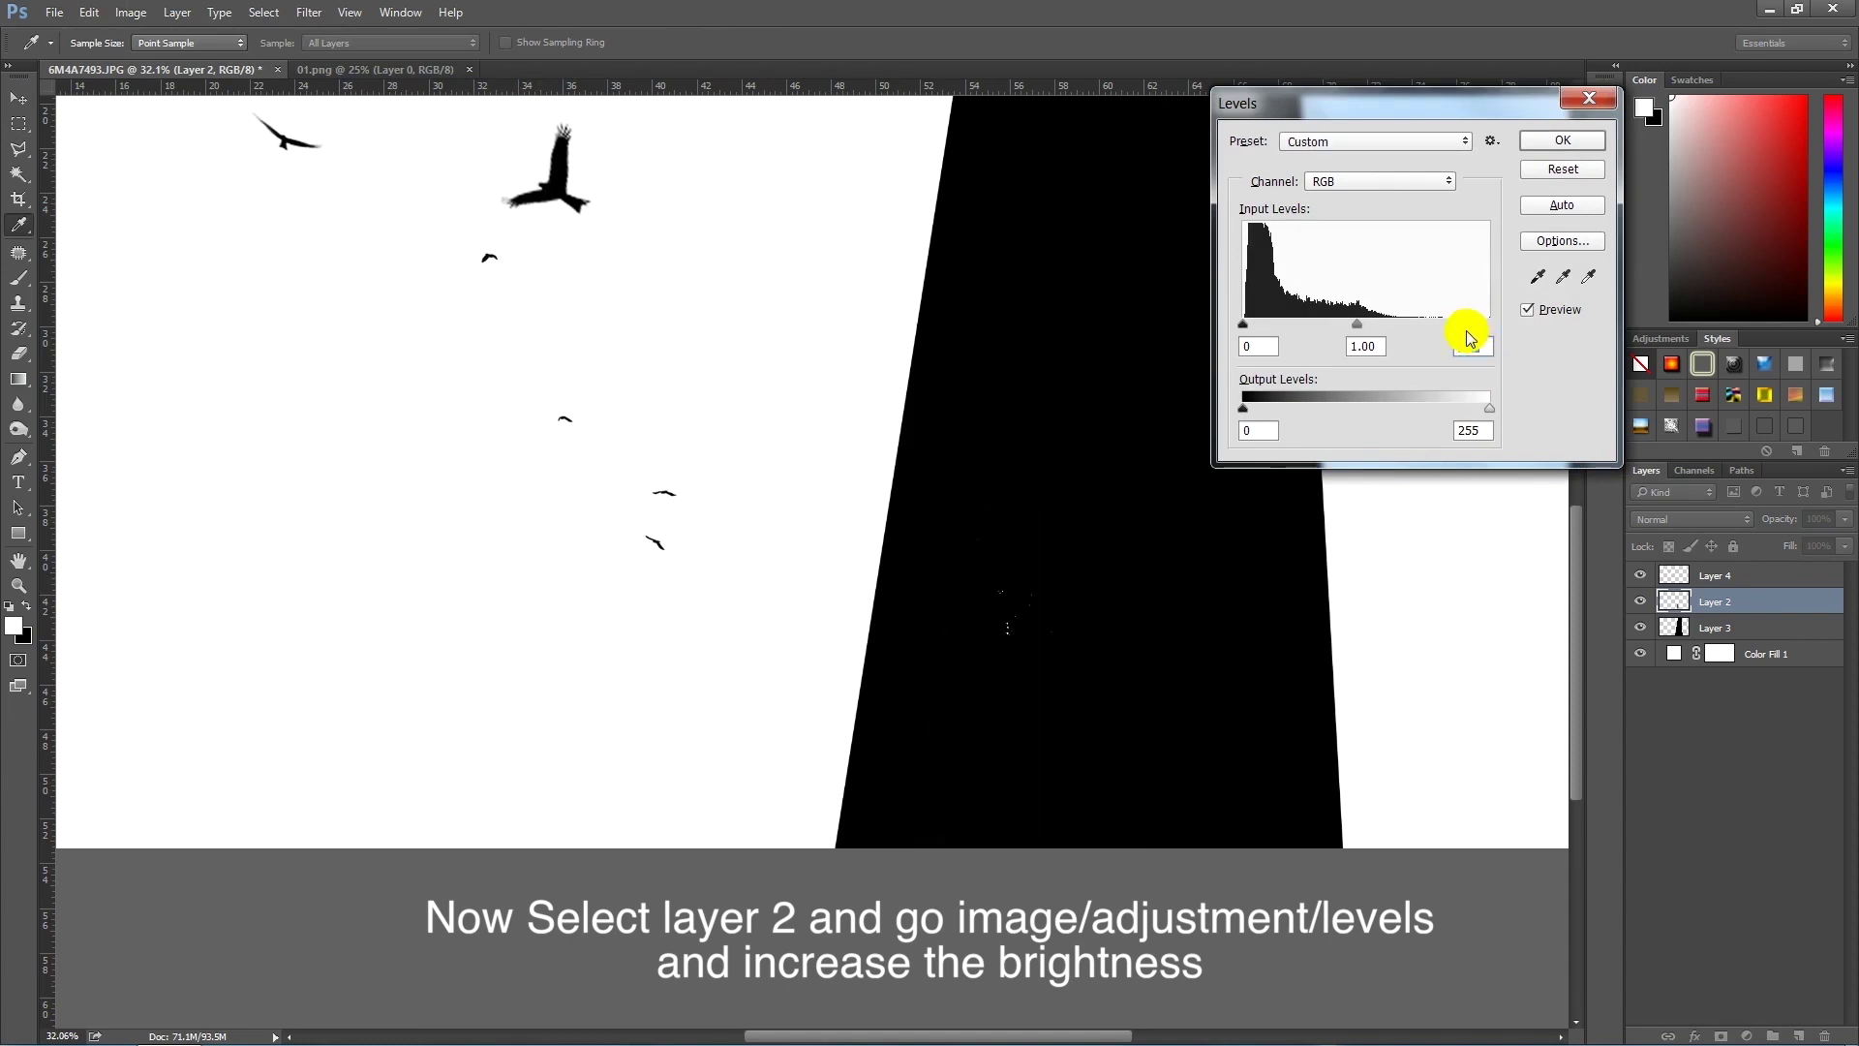
left_click_drag(1243, 325, 1246, 326)
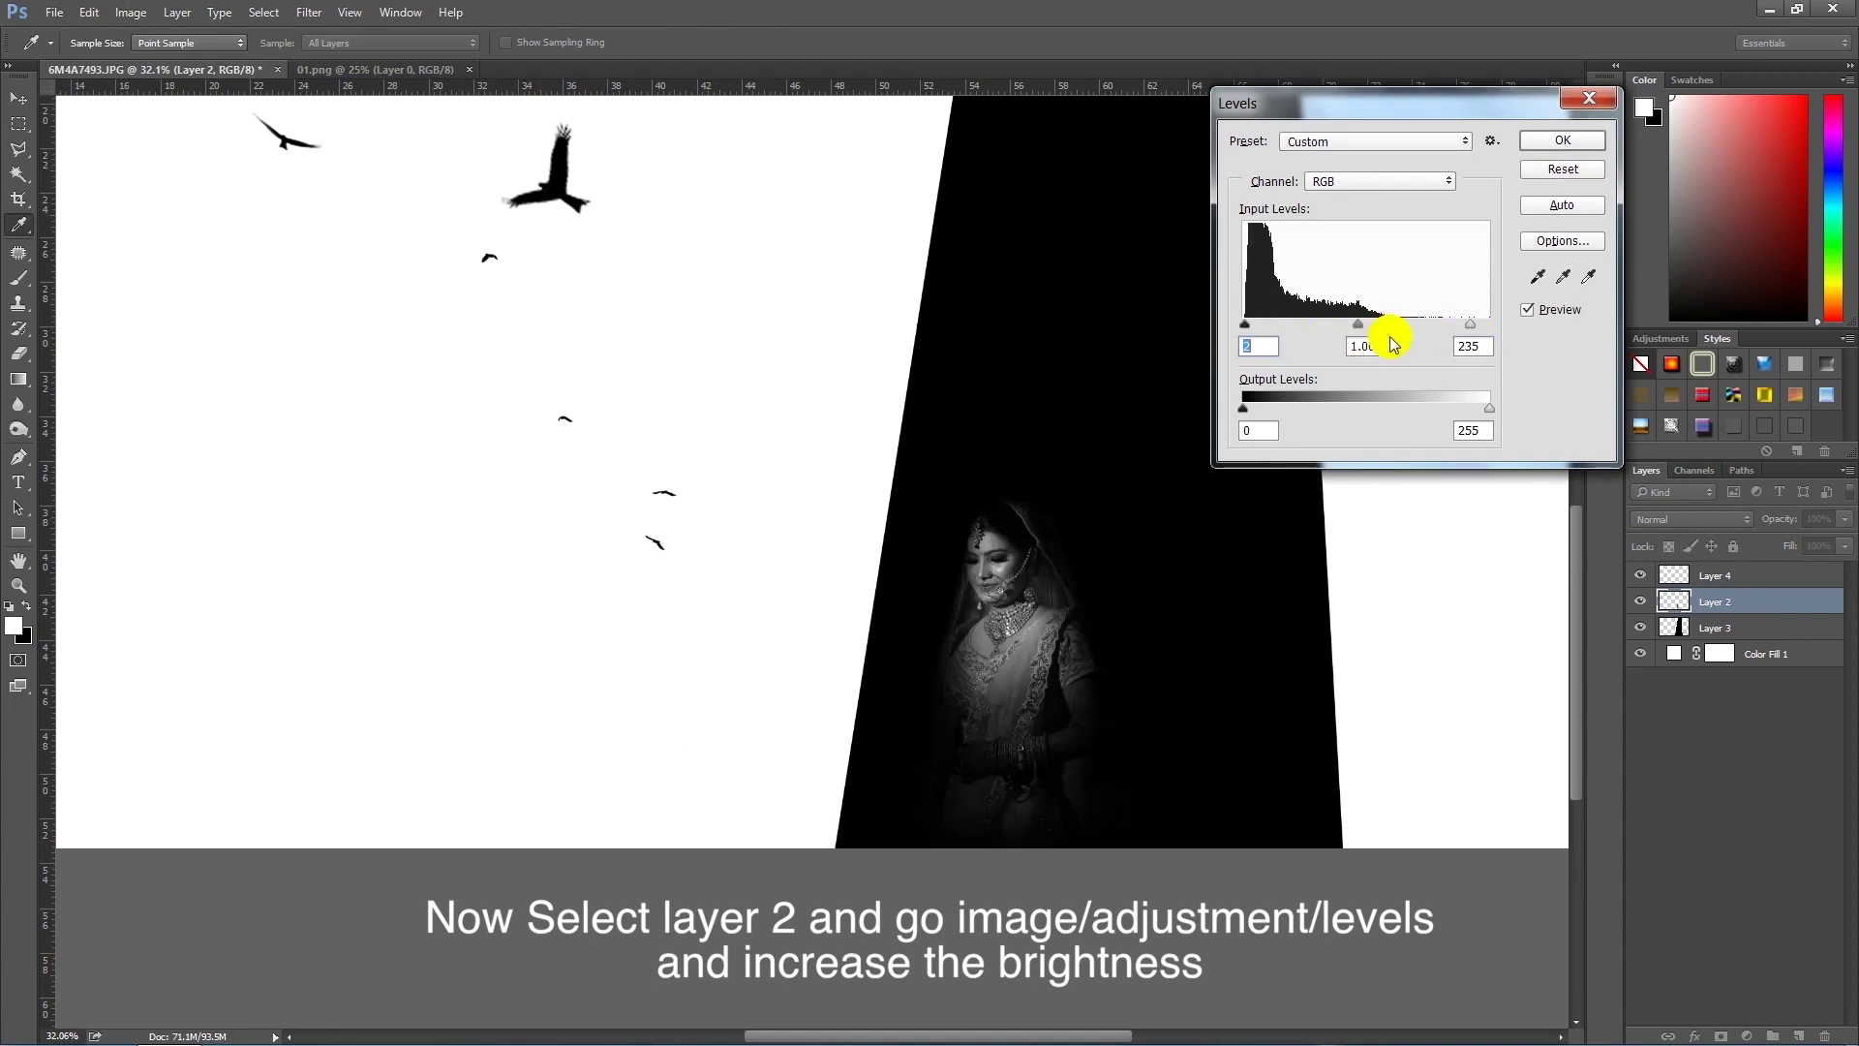
left_click_drag(1470, 325, 1440, 324)
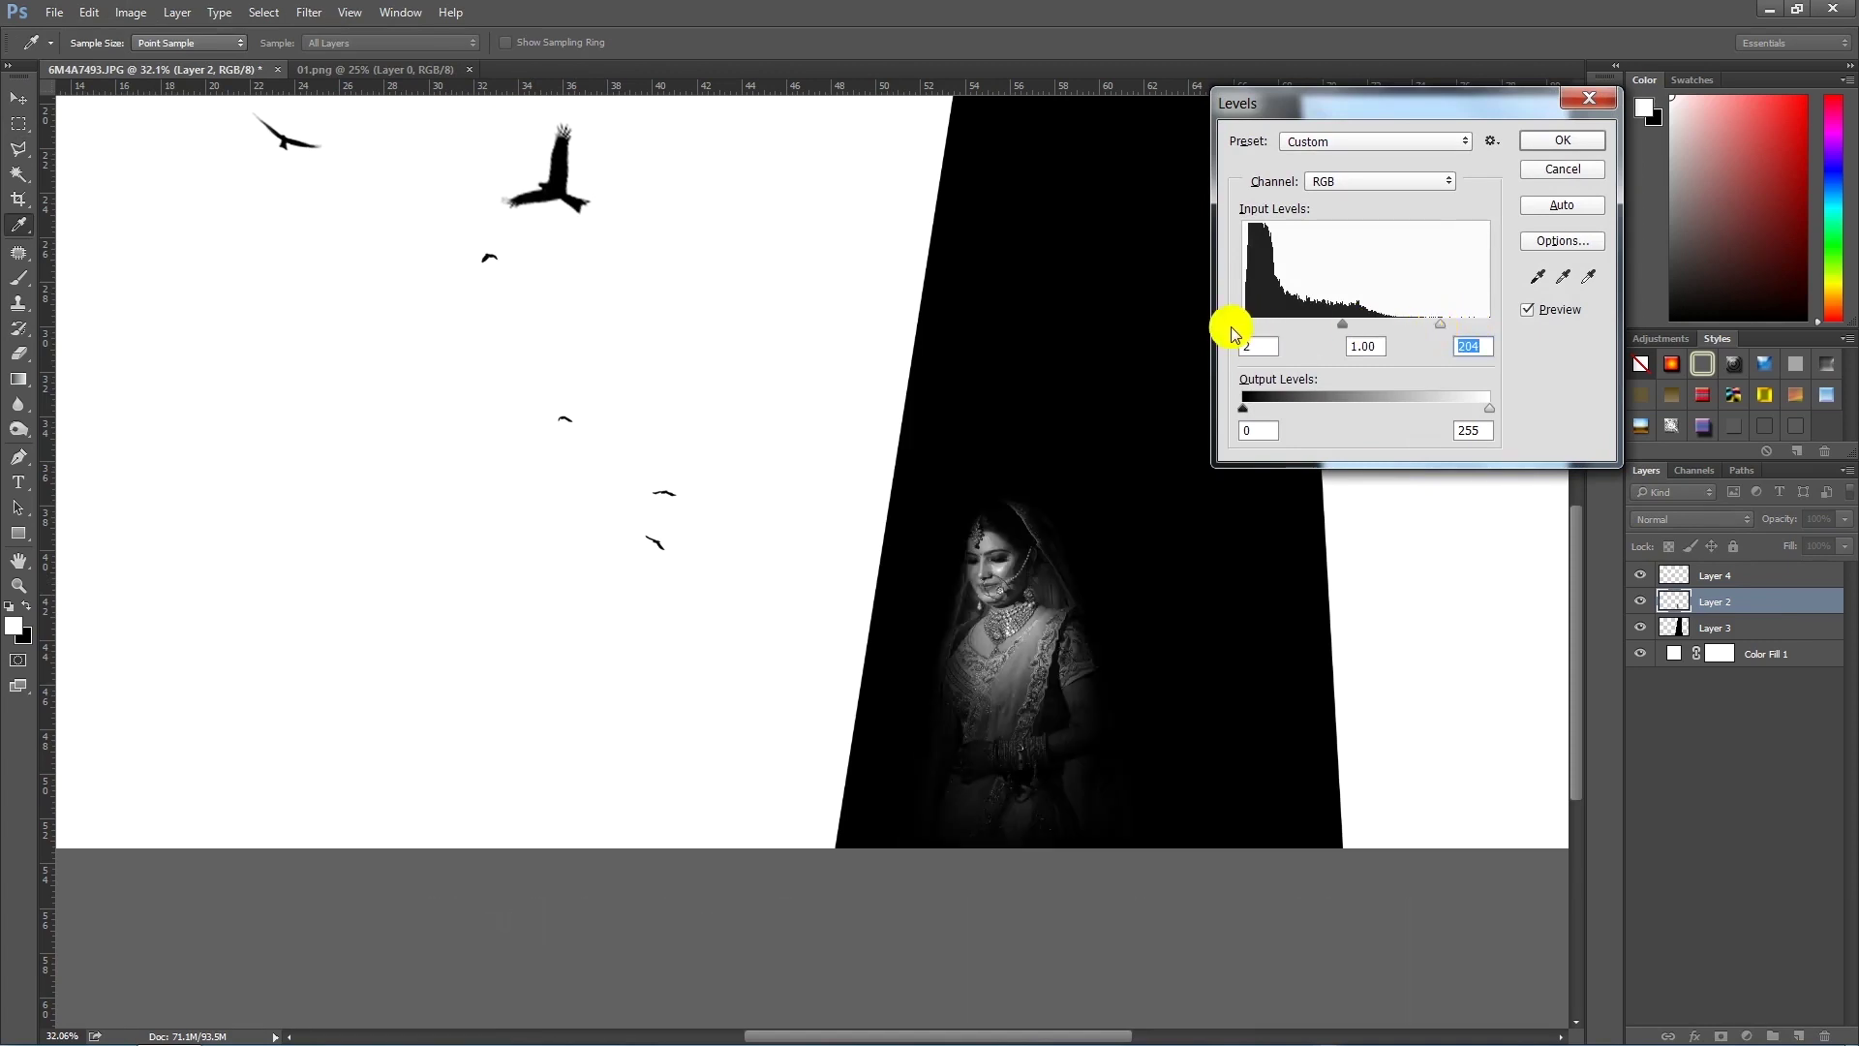
left_click(1554, 145)
Step: Fade the Levels adjustment's strength with Edit > Fade
key("ctrl+0")
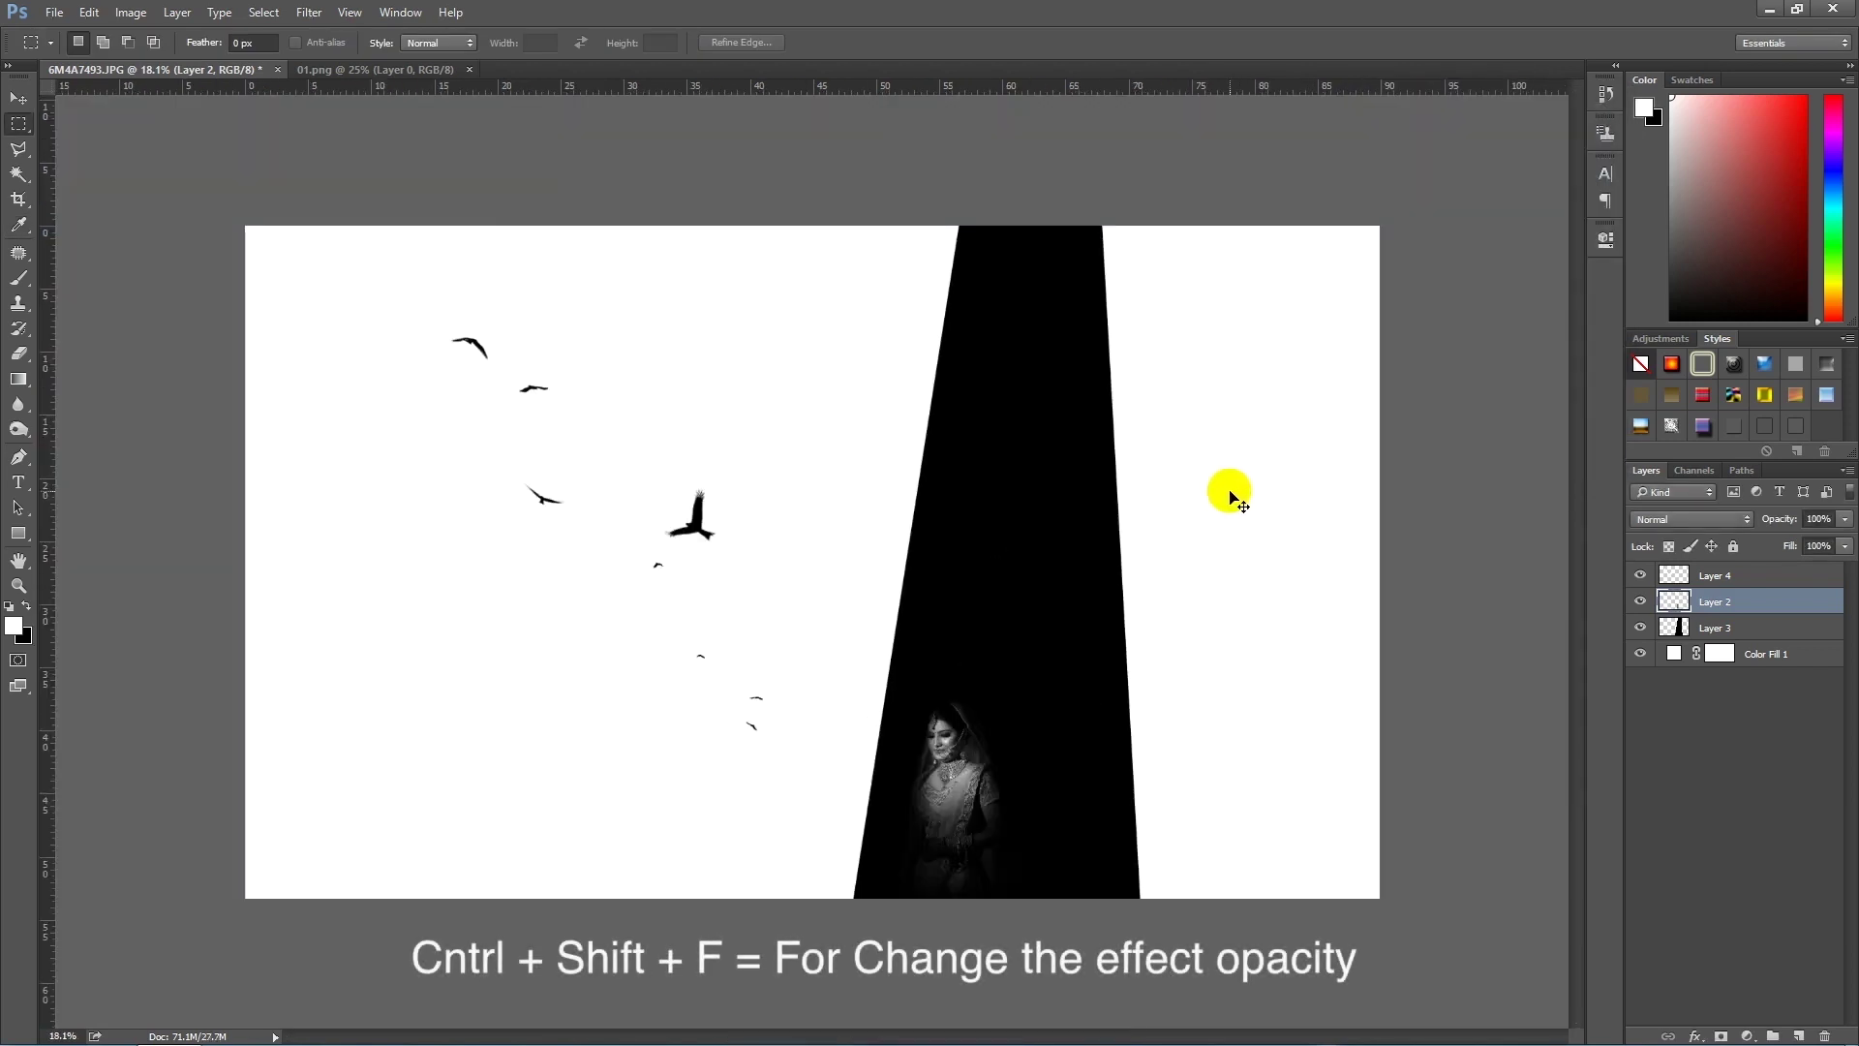
key("ctrl+shift+f")
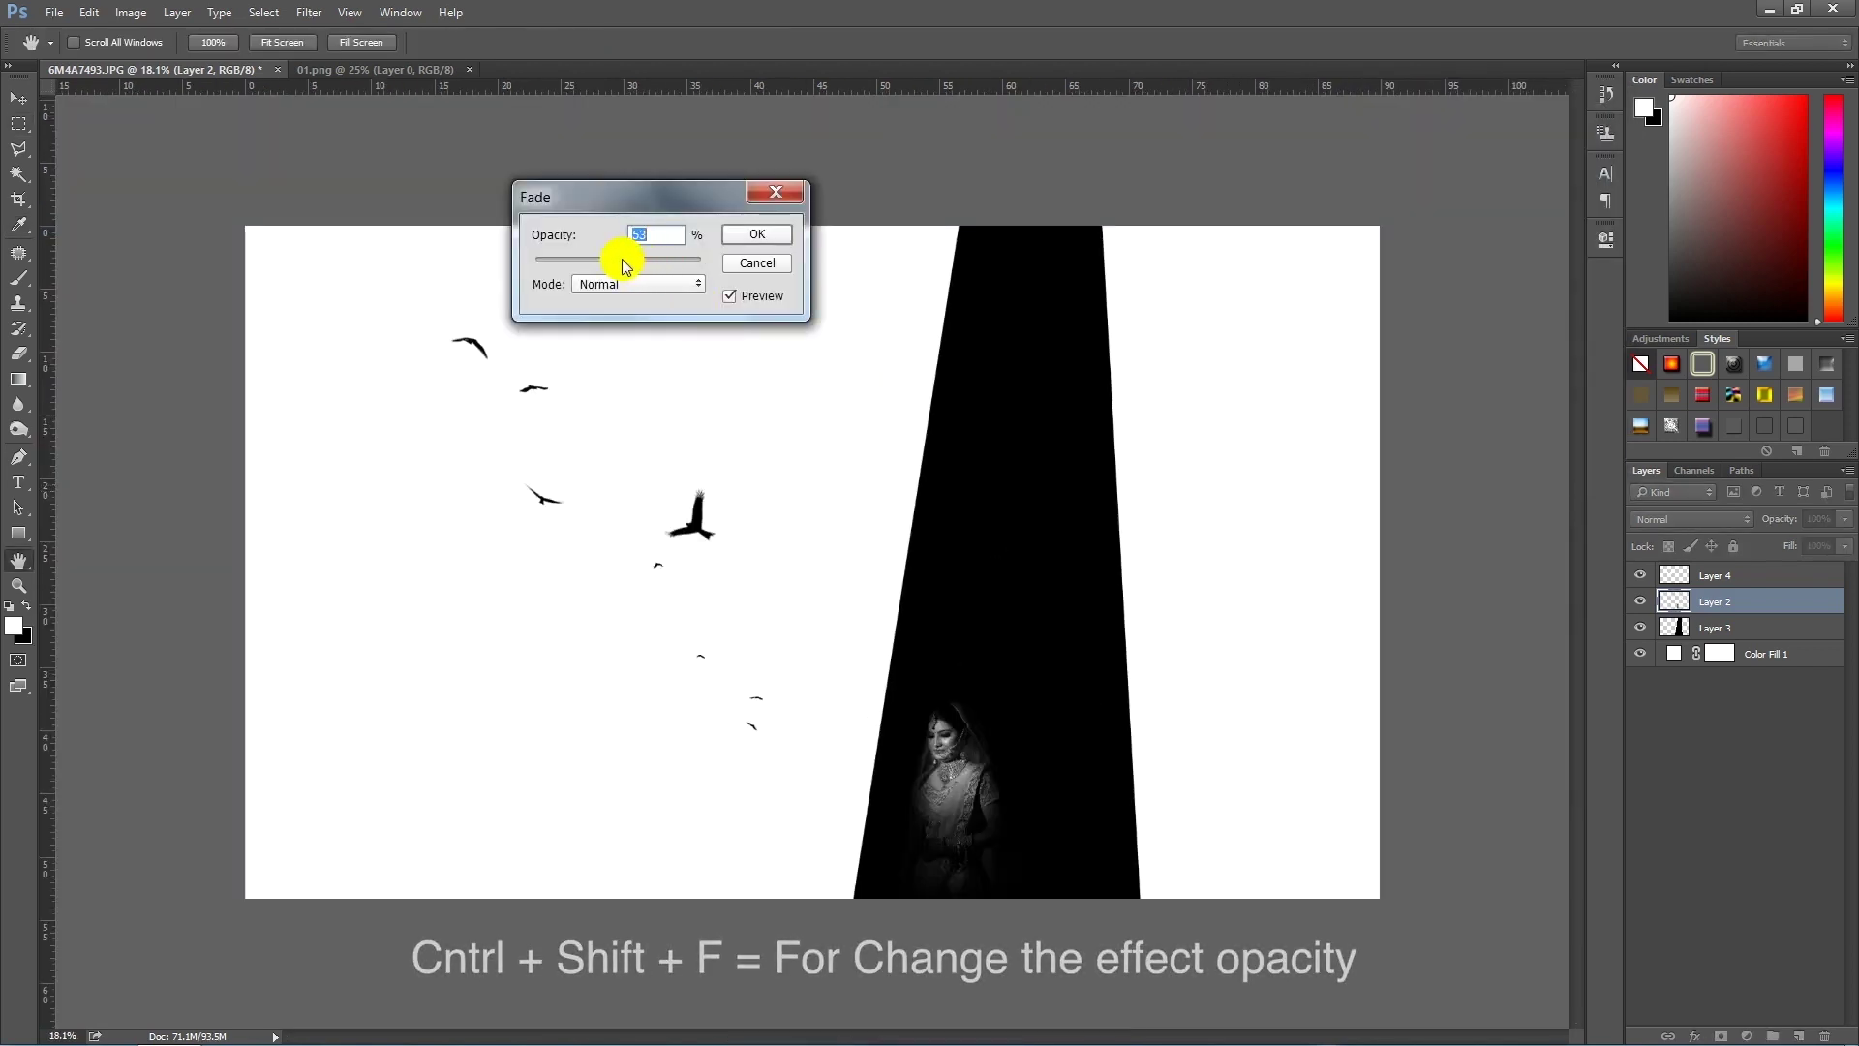
key("Return")
key("m")
scroll(908, 765, "up", 2)
scroll(908, 765, "up", 4)
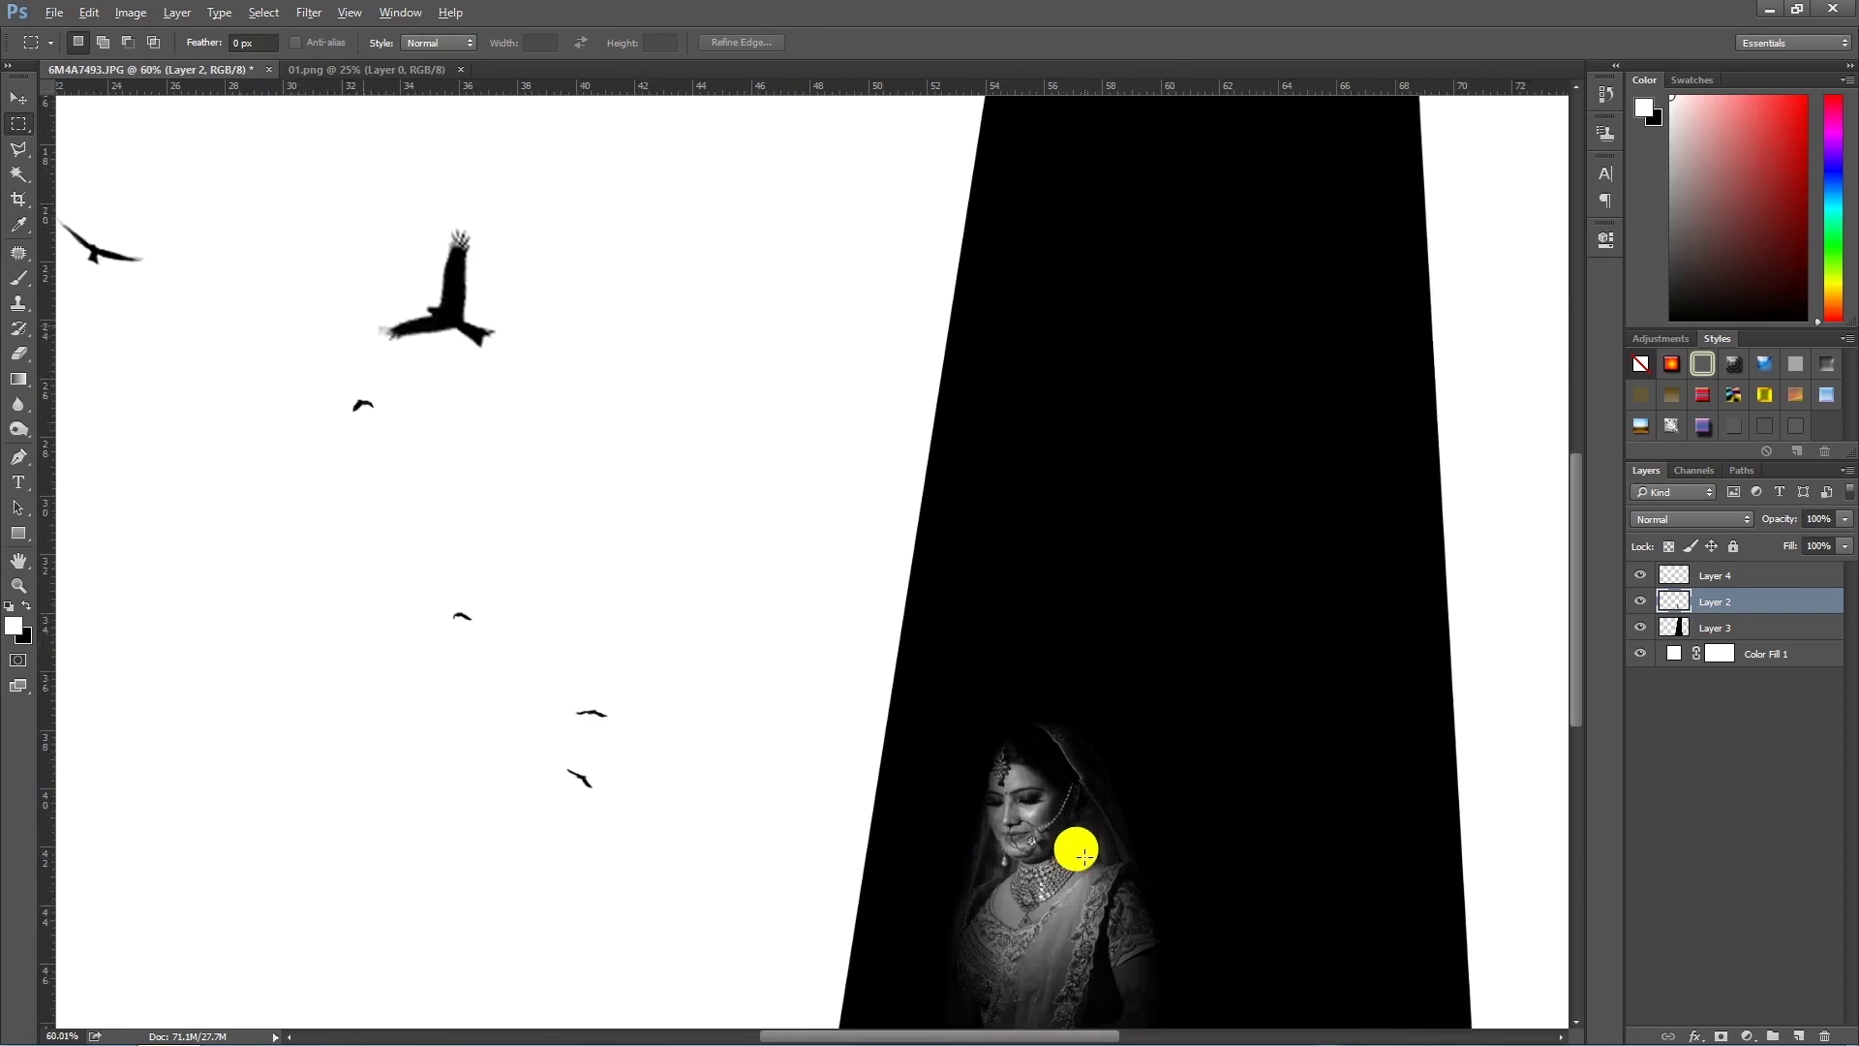
Step: Add a new layer filled with 50% Gray and set it to Soft Light
left_click(1798, 1036)
left_click(88, 11)
left_click(194, 301)
key("Return")
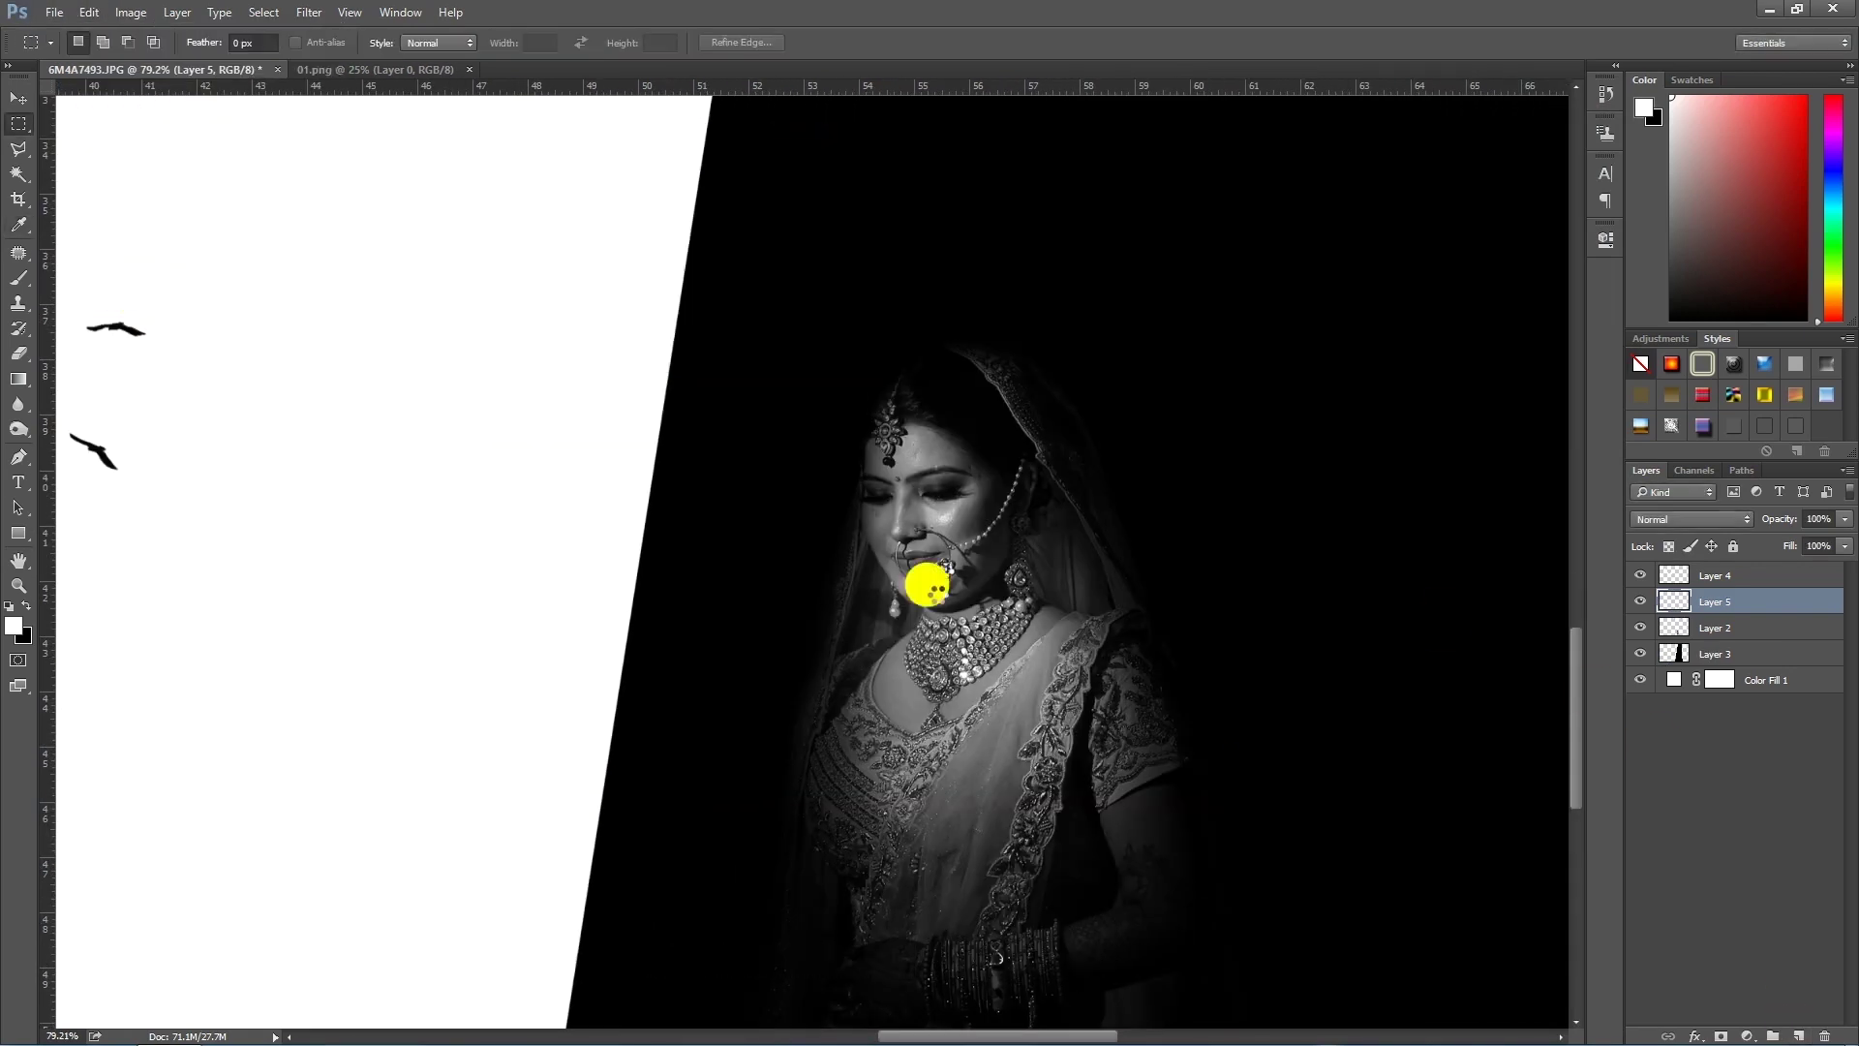
left_click(1690, 519)
left_click(1685, 774)
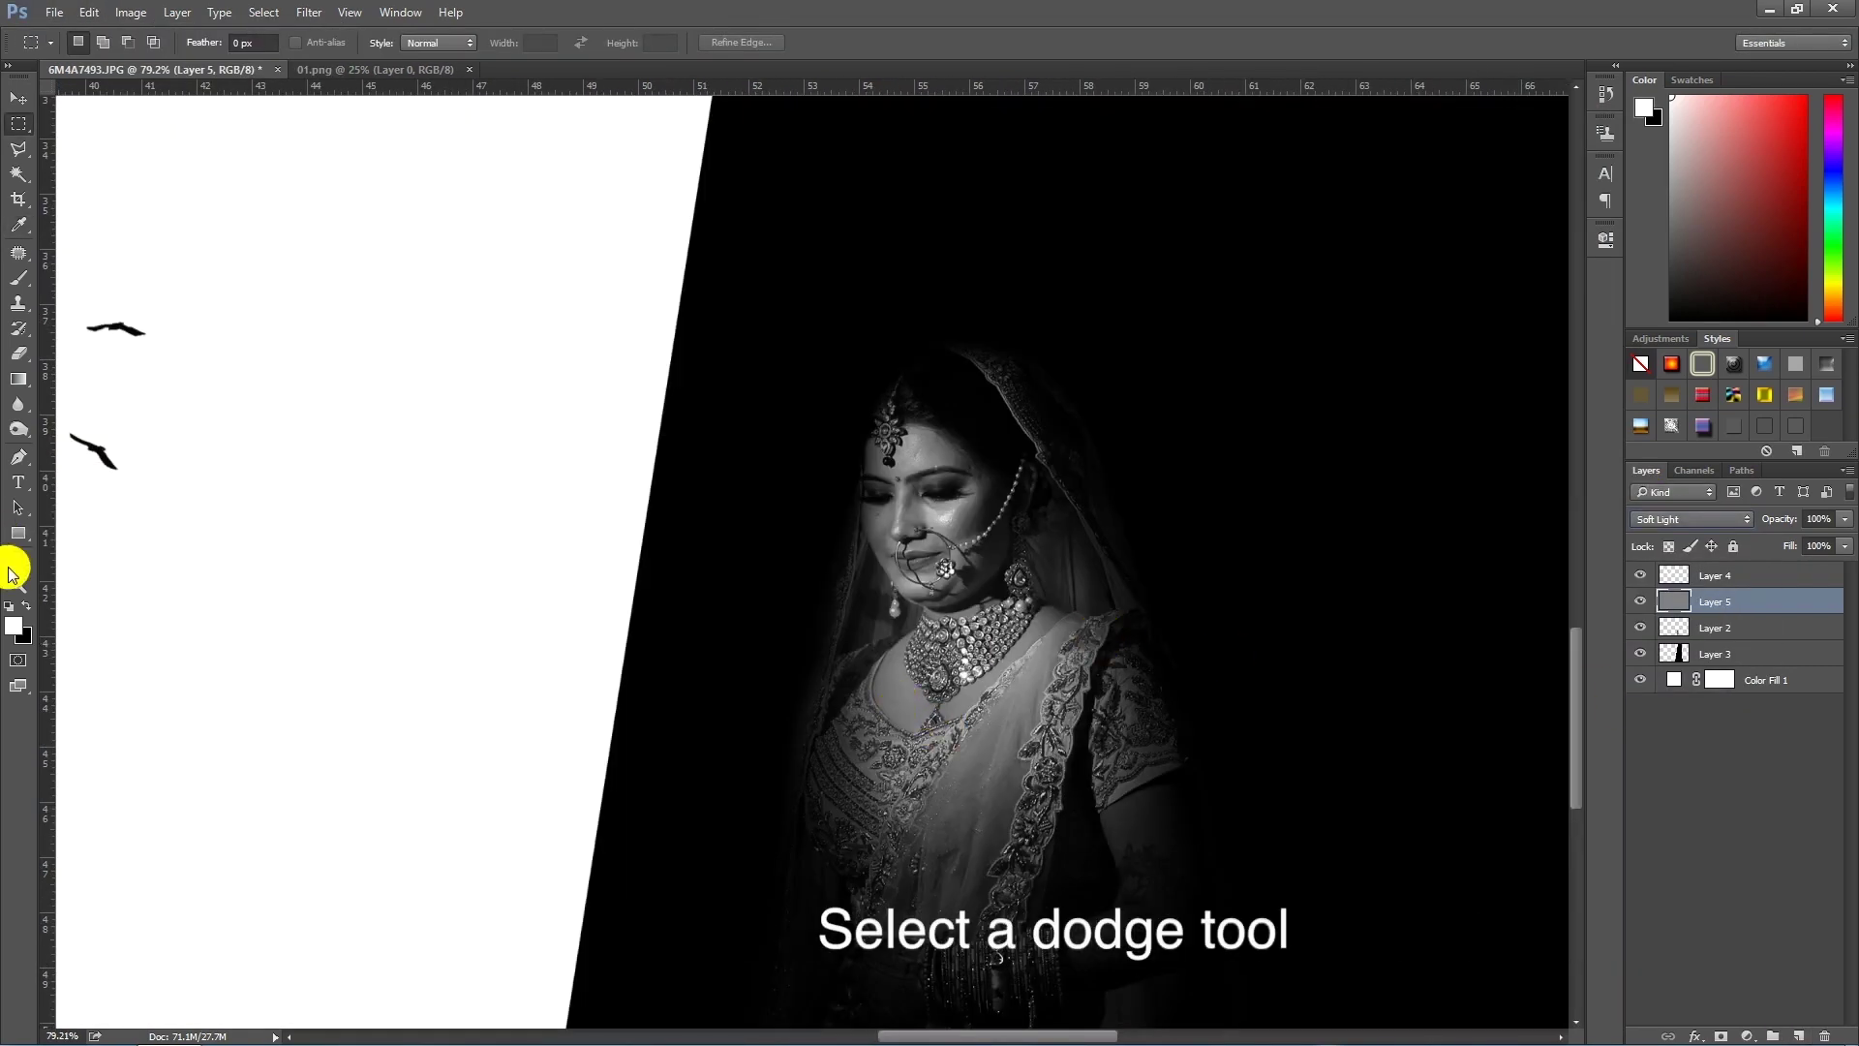
Step: Dodge the dress, neck, necklace and face at 50% exposure
left_click(18, 429)
mouse_move(943, 827)
left_mouse_down()
mouse_move(980, 789)
mouse_move(909, 898)
mouse_move(1091, 672)
mouse_move(1120, 759)
mouse_move(1054, 655)
mouse_move(1004, 782)
mouse_move(930, 754)
left_mouse_up()
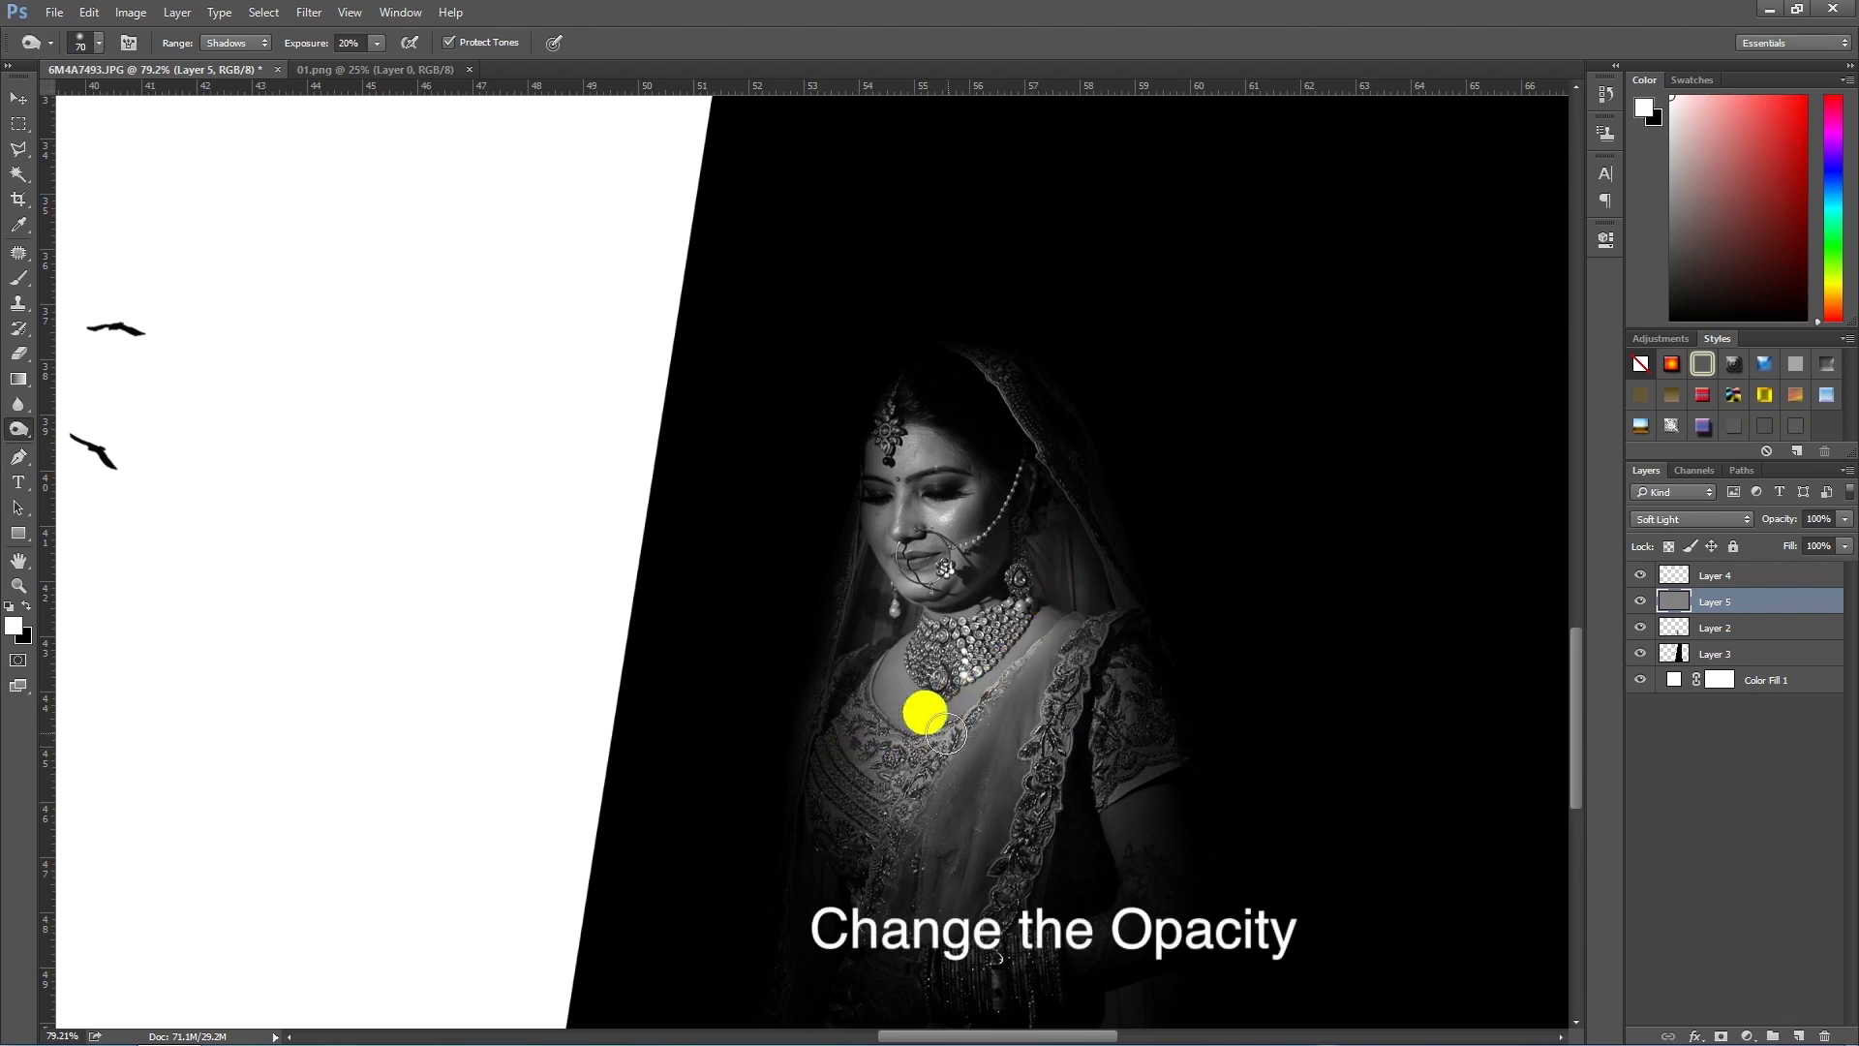
left_click_drag(377, 43, 360, 70)
left_click_drag(871, 746, 882, 828)
mouse_move(857, 708)
left_mouse_down()
mouse_move(1017, 674)
mouse_move(993, 628)
mouse_move(938, 695)
mouse_move(901, 630)
mouse_move(996, 548)
mouse_move(868, 410)
left_mouse_up()
scroll(920, 533, "up", 5)
left_click_drag(900, 514, 910, 630)
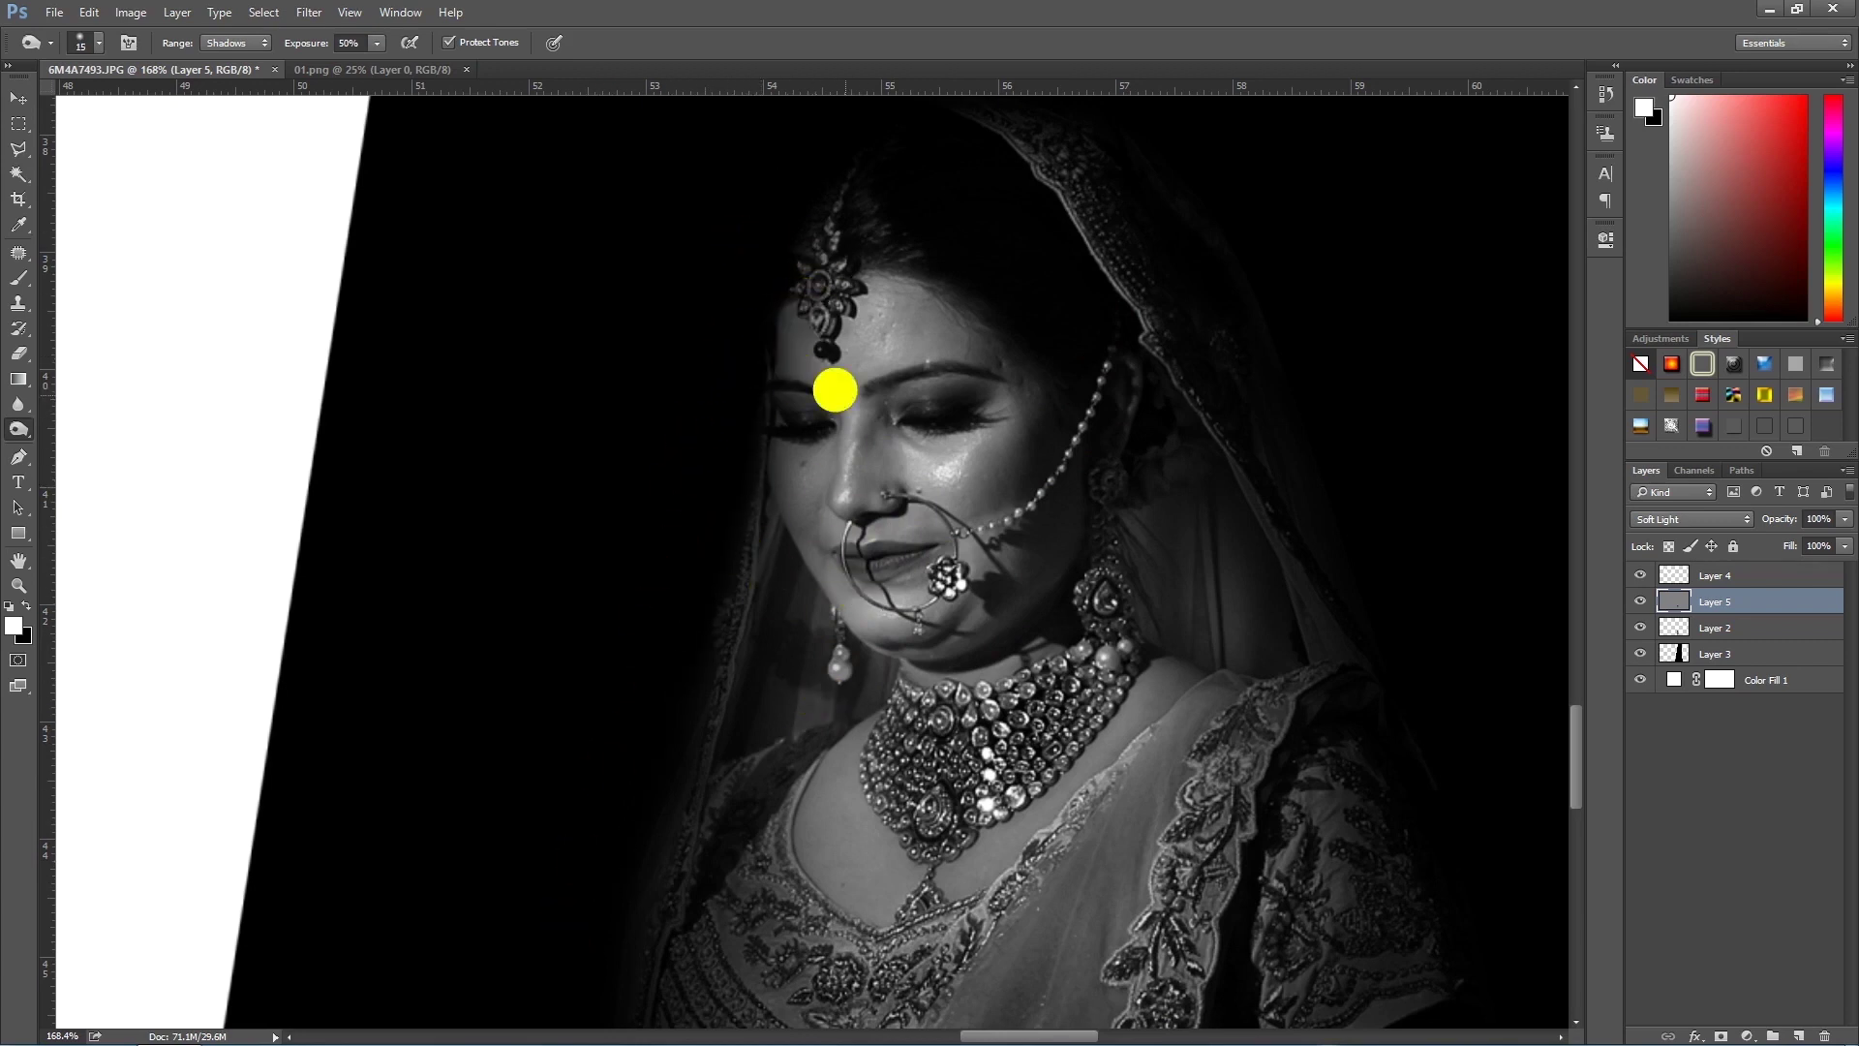
Step: Burn the necklace and neckline slightly darker, then reselect Layer 2
left_click_drag(884, 801, 1007, 684)
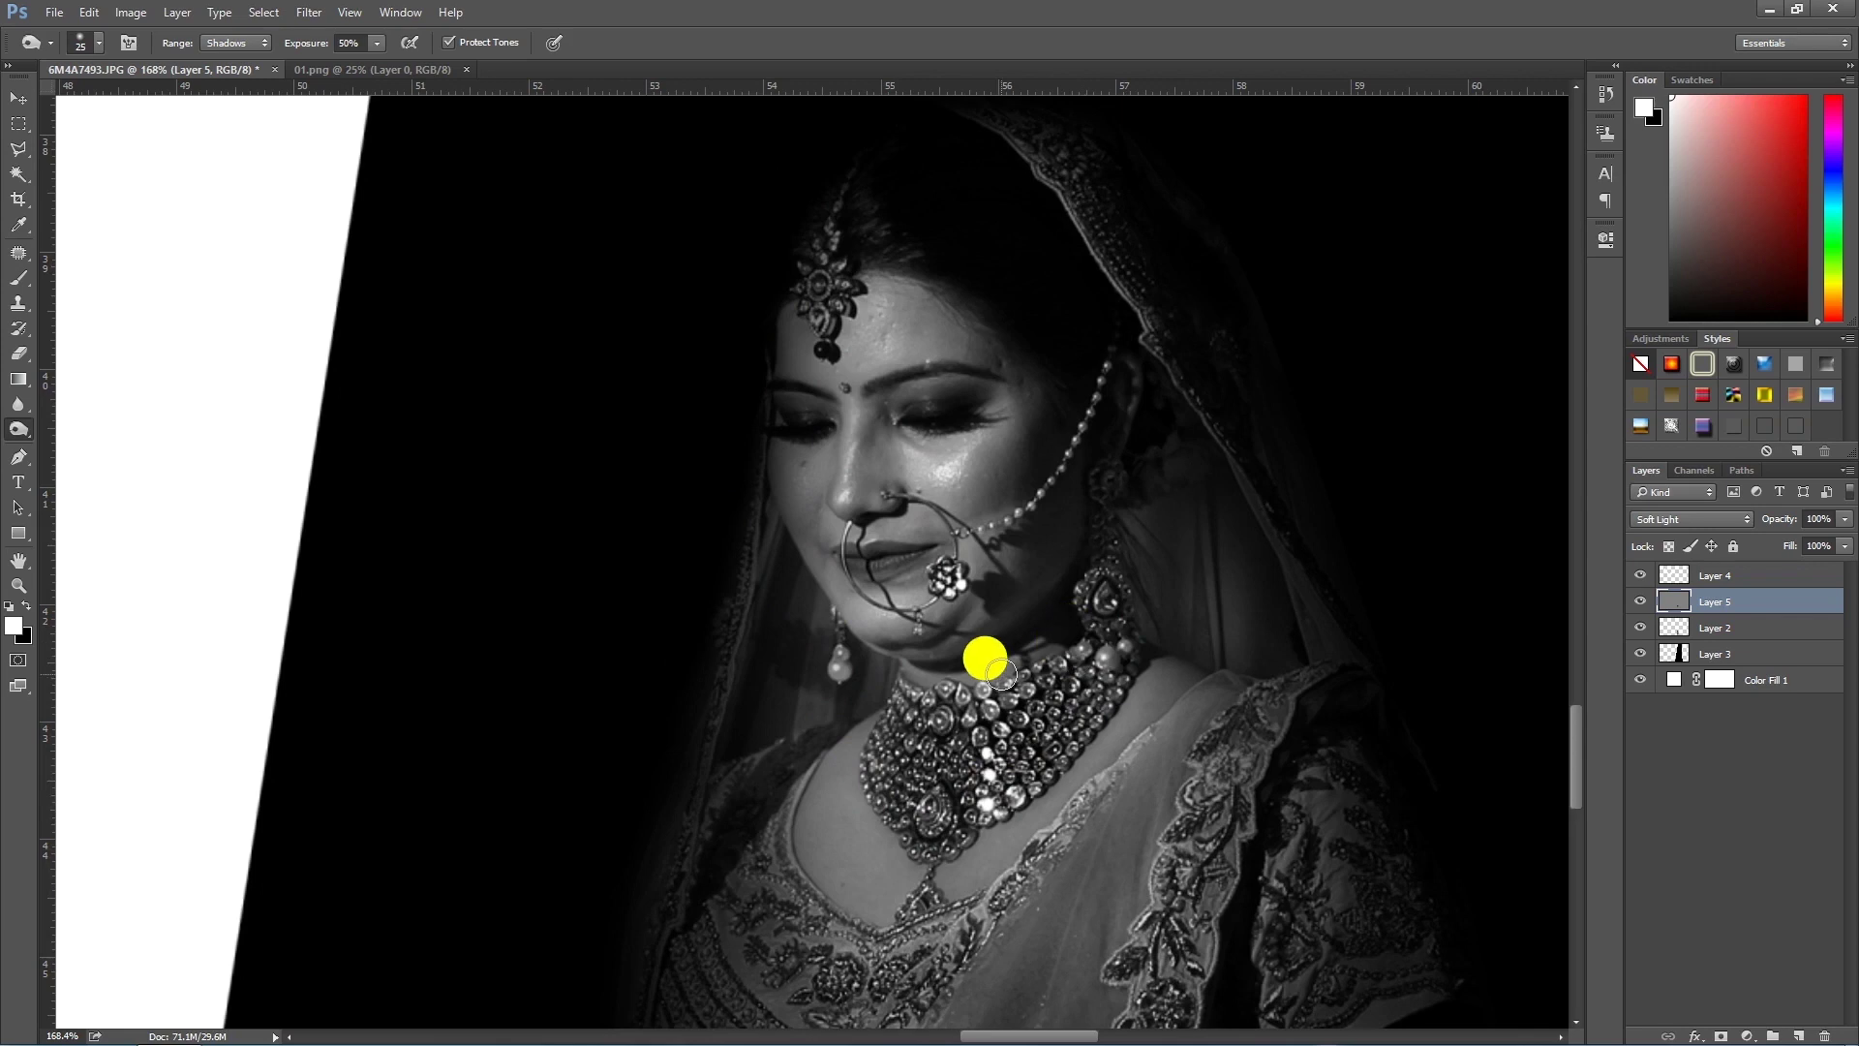
left_click_drag(944, 927, 1063, 797)
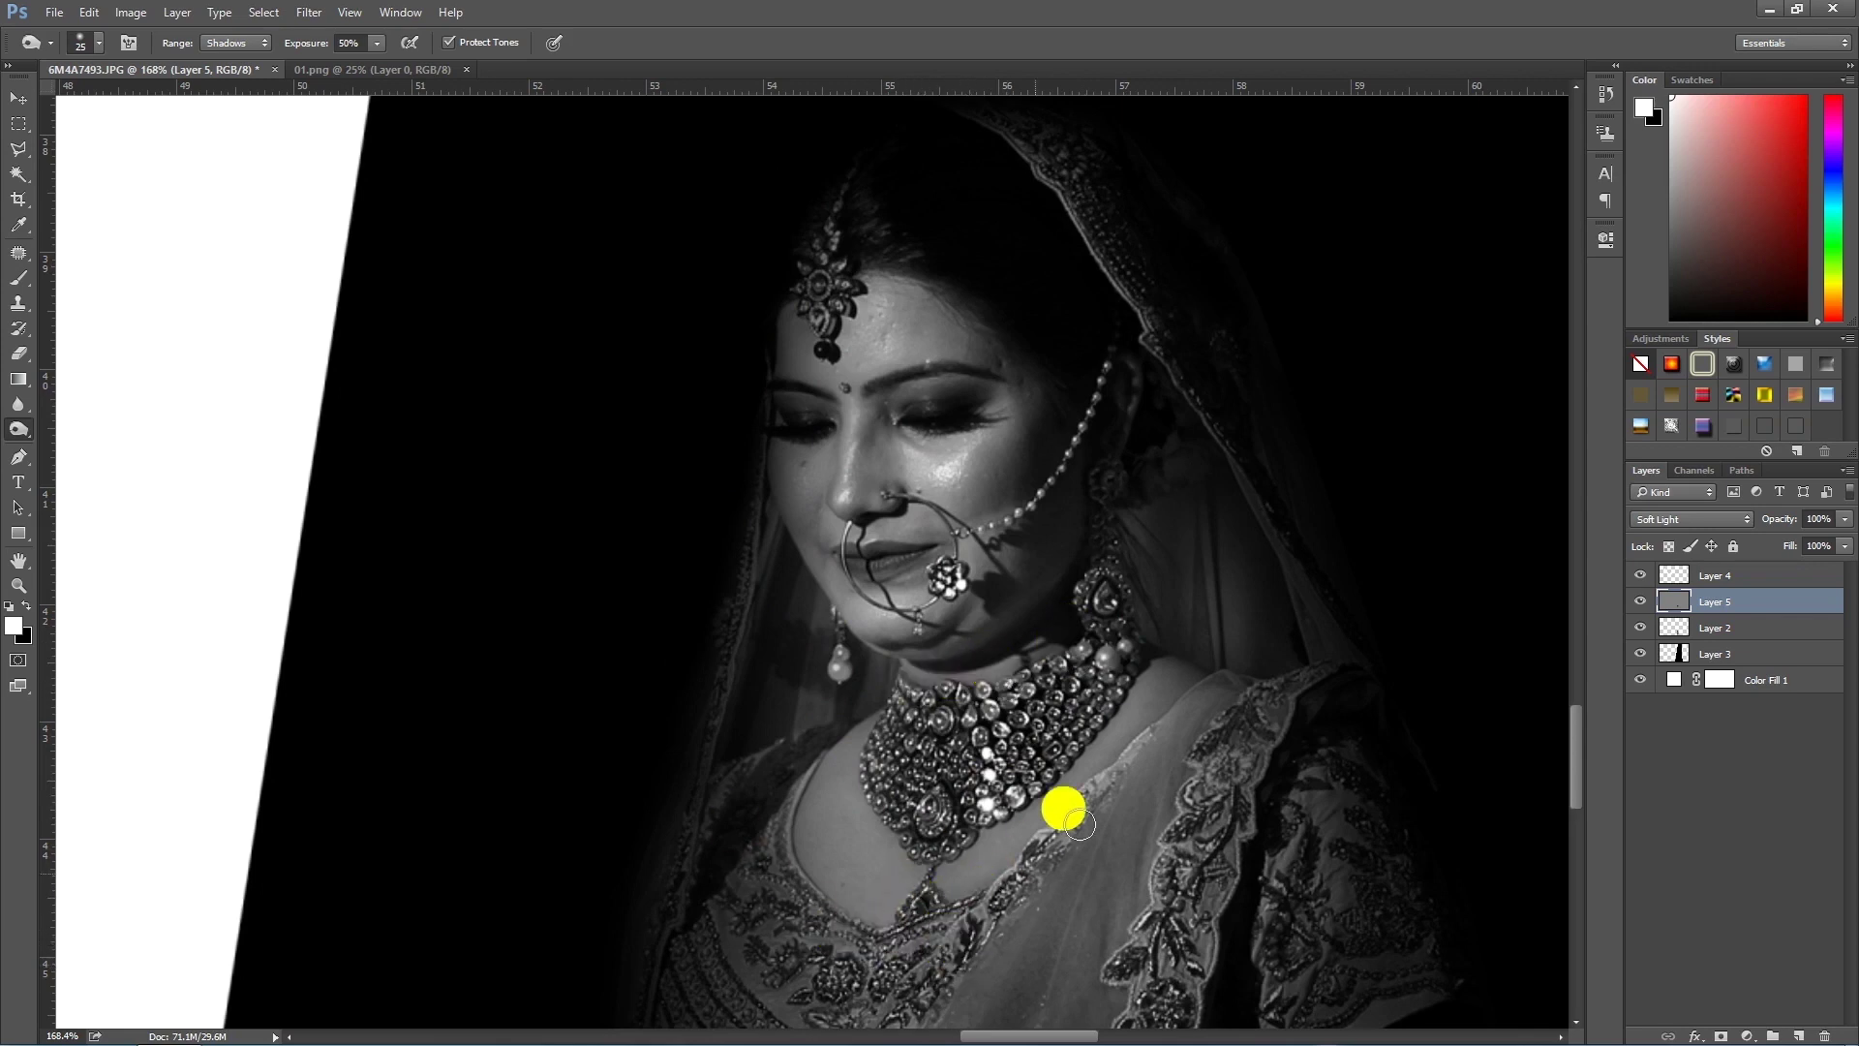
scroll(888, 726, "down", 7, "alt")
key("m")
key("alt+bracketleft")
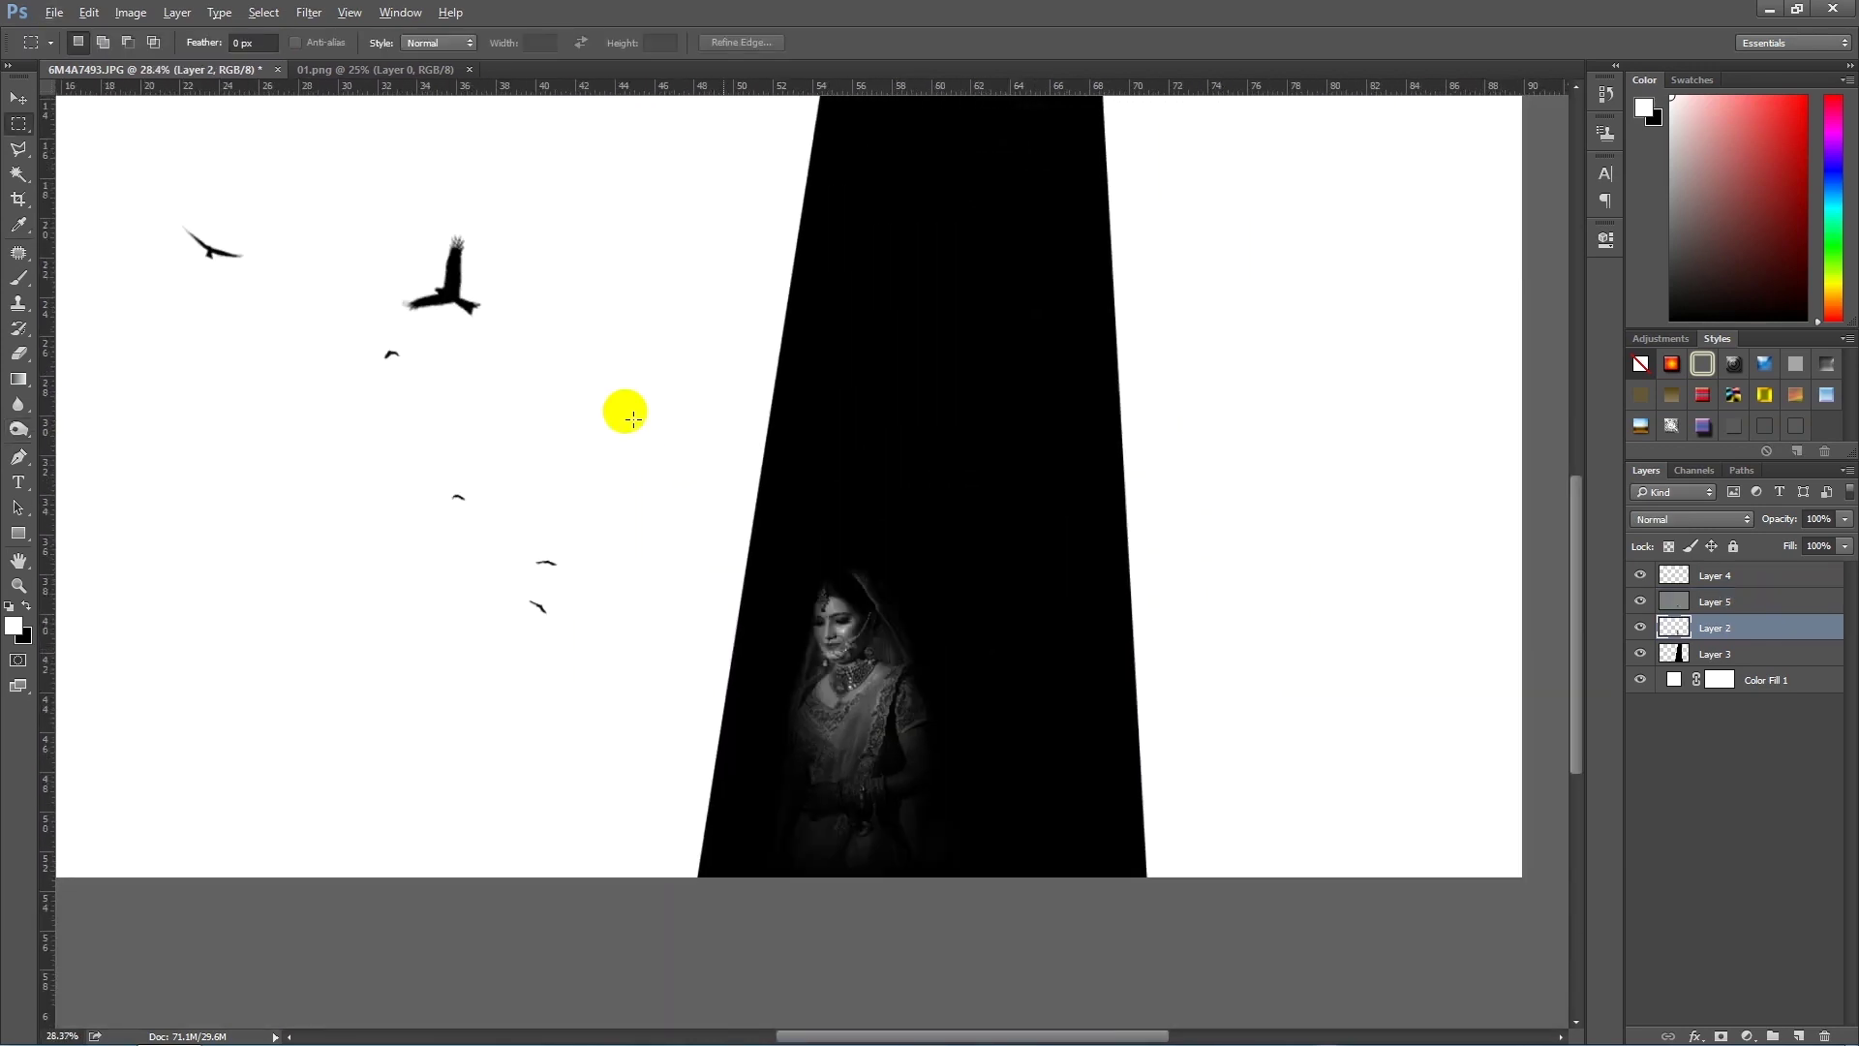
scroll(623, 407, "down", 2, "alt")
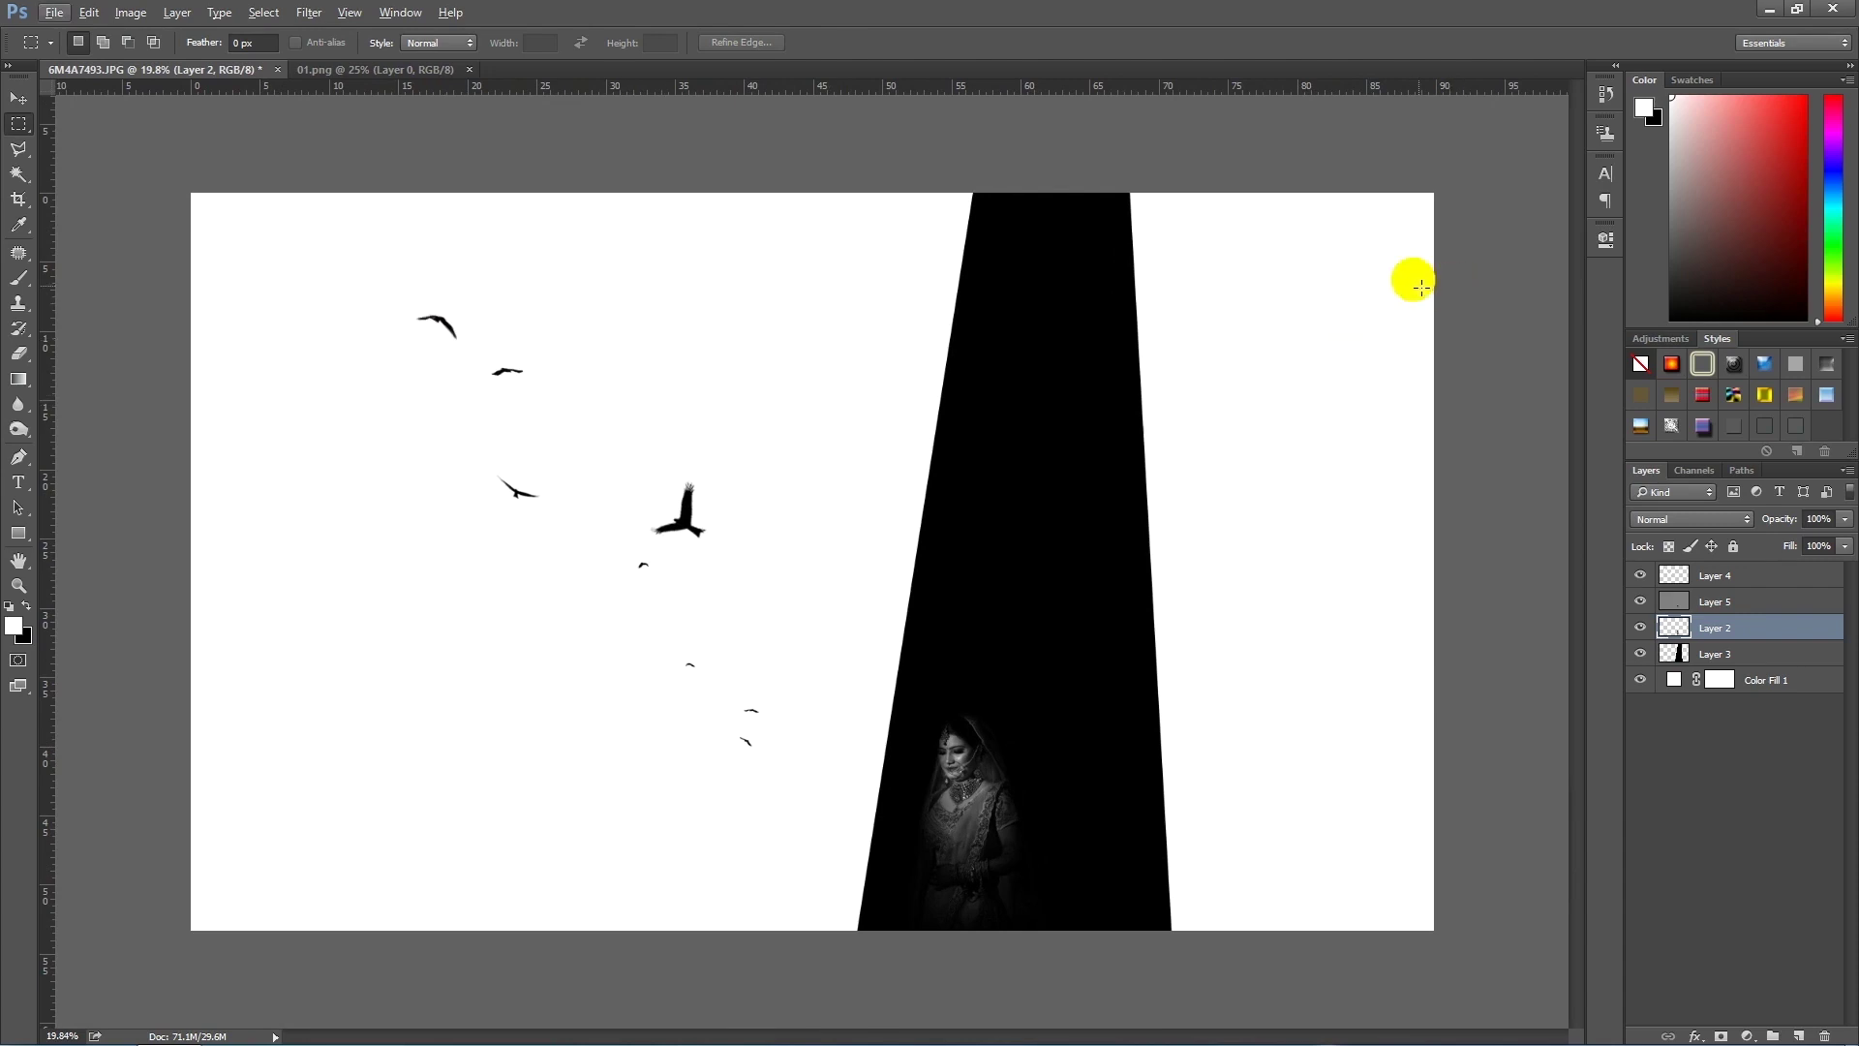